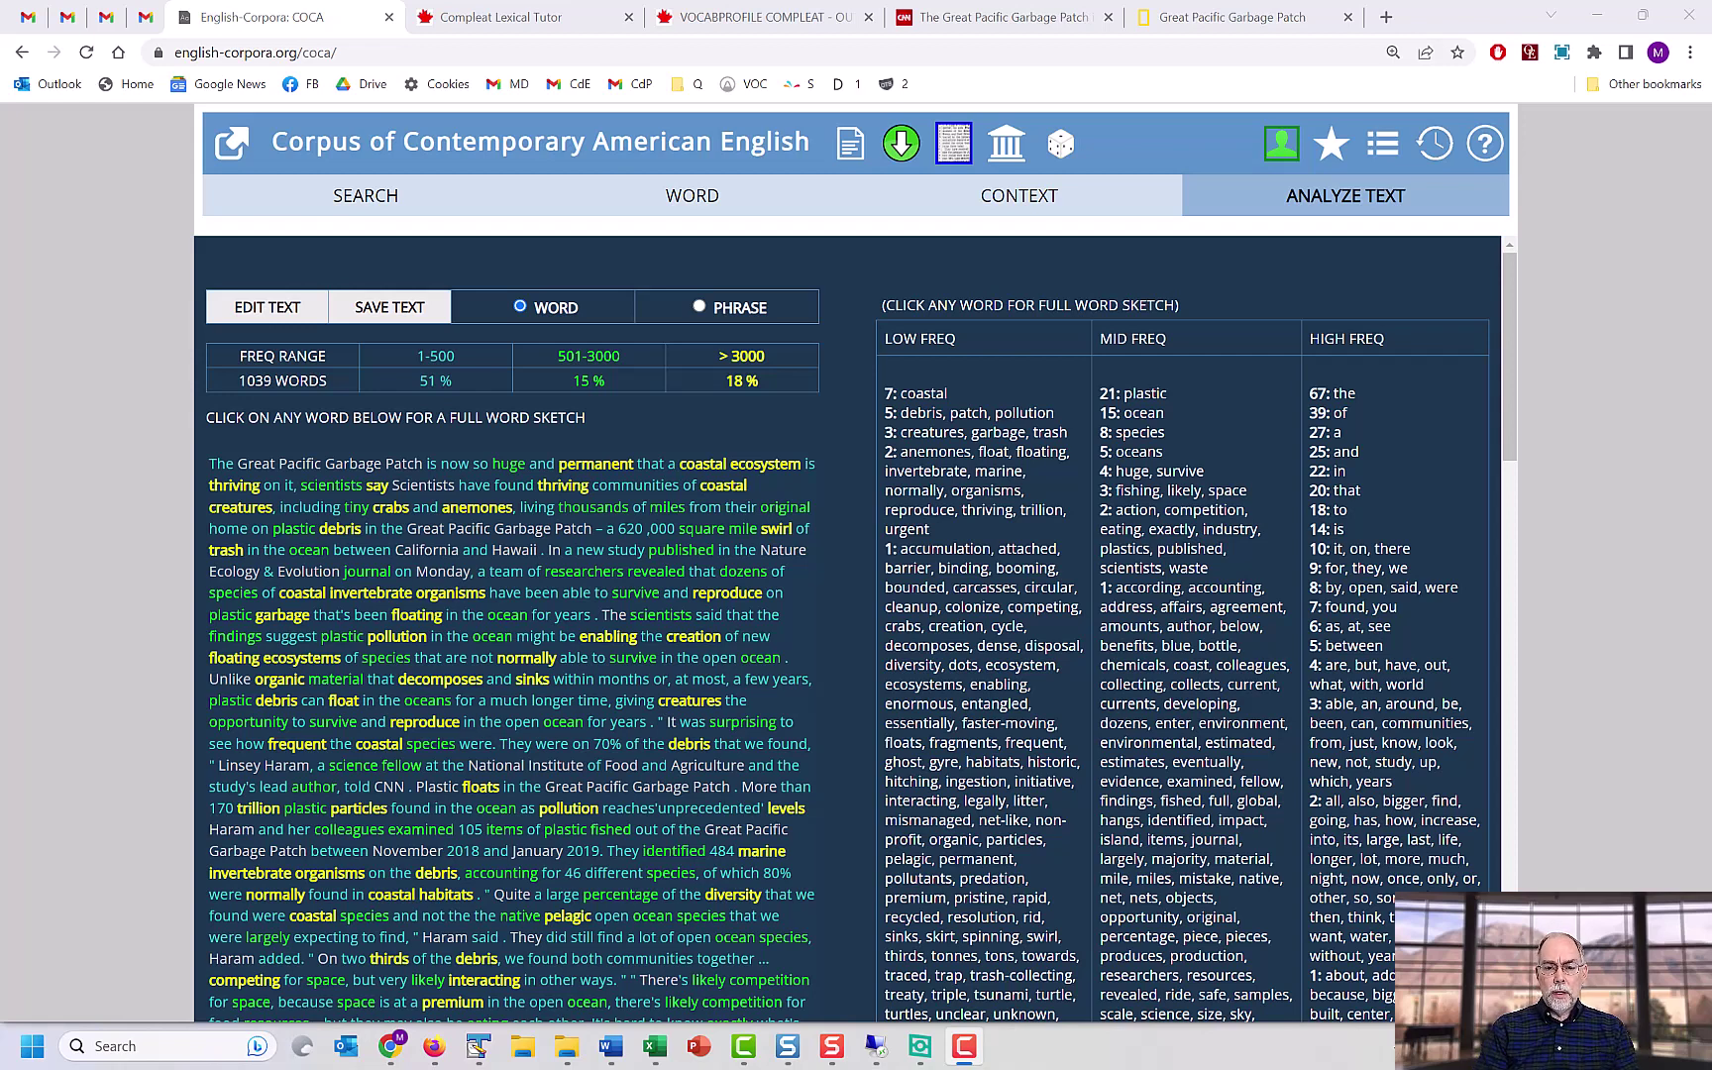
Review the article's VocabProfile output in Compleat Lexical Tutor, then return to the COCA analysis
click(525, 17)
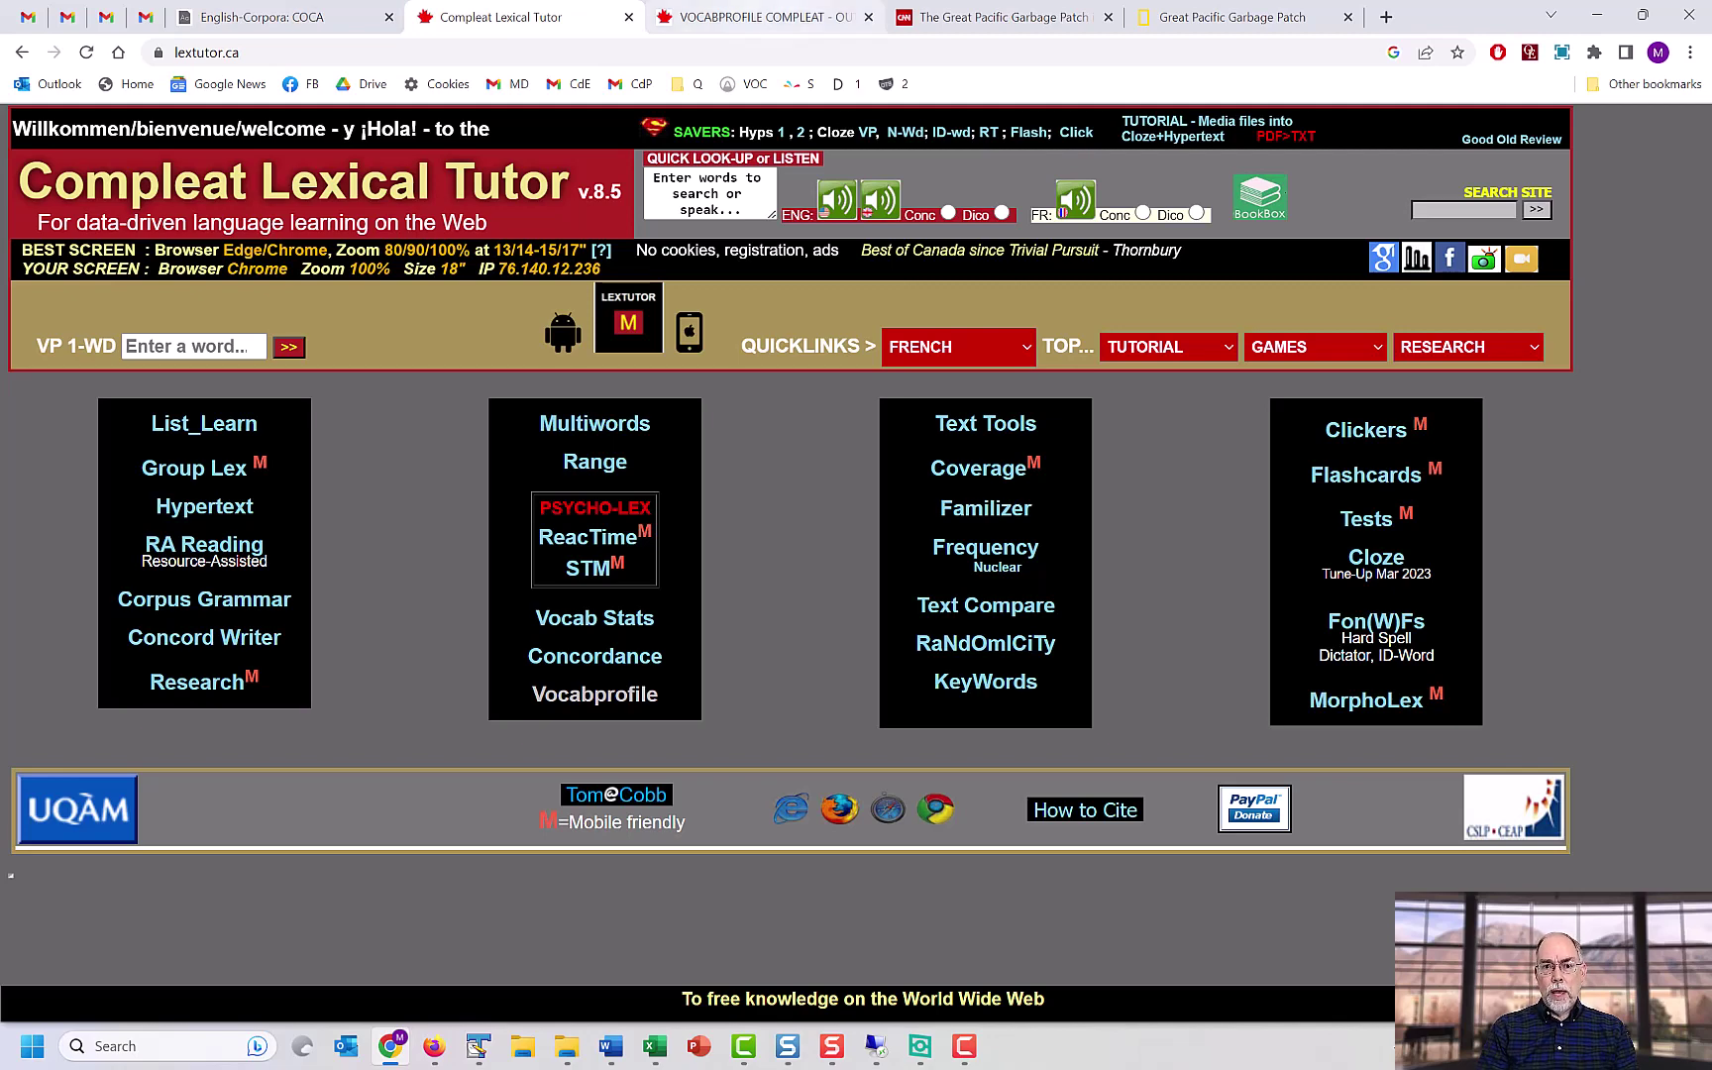
click(753, 17)
scroll(847, 594, down, 5)
scroll(846, 594, down, 2)
scroll(847, 594, down, 3)
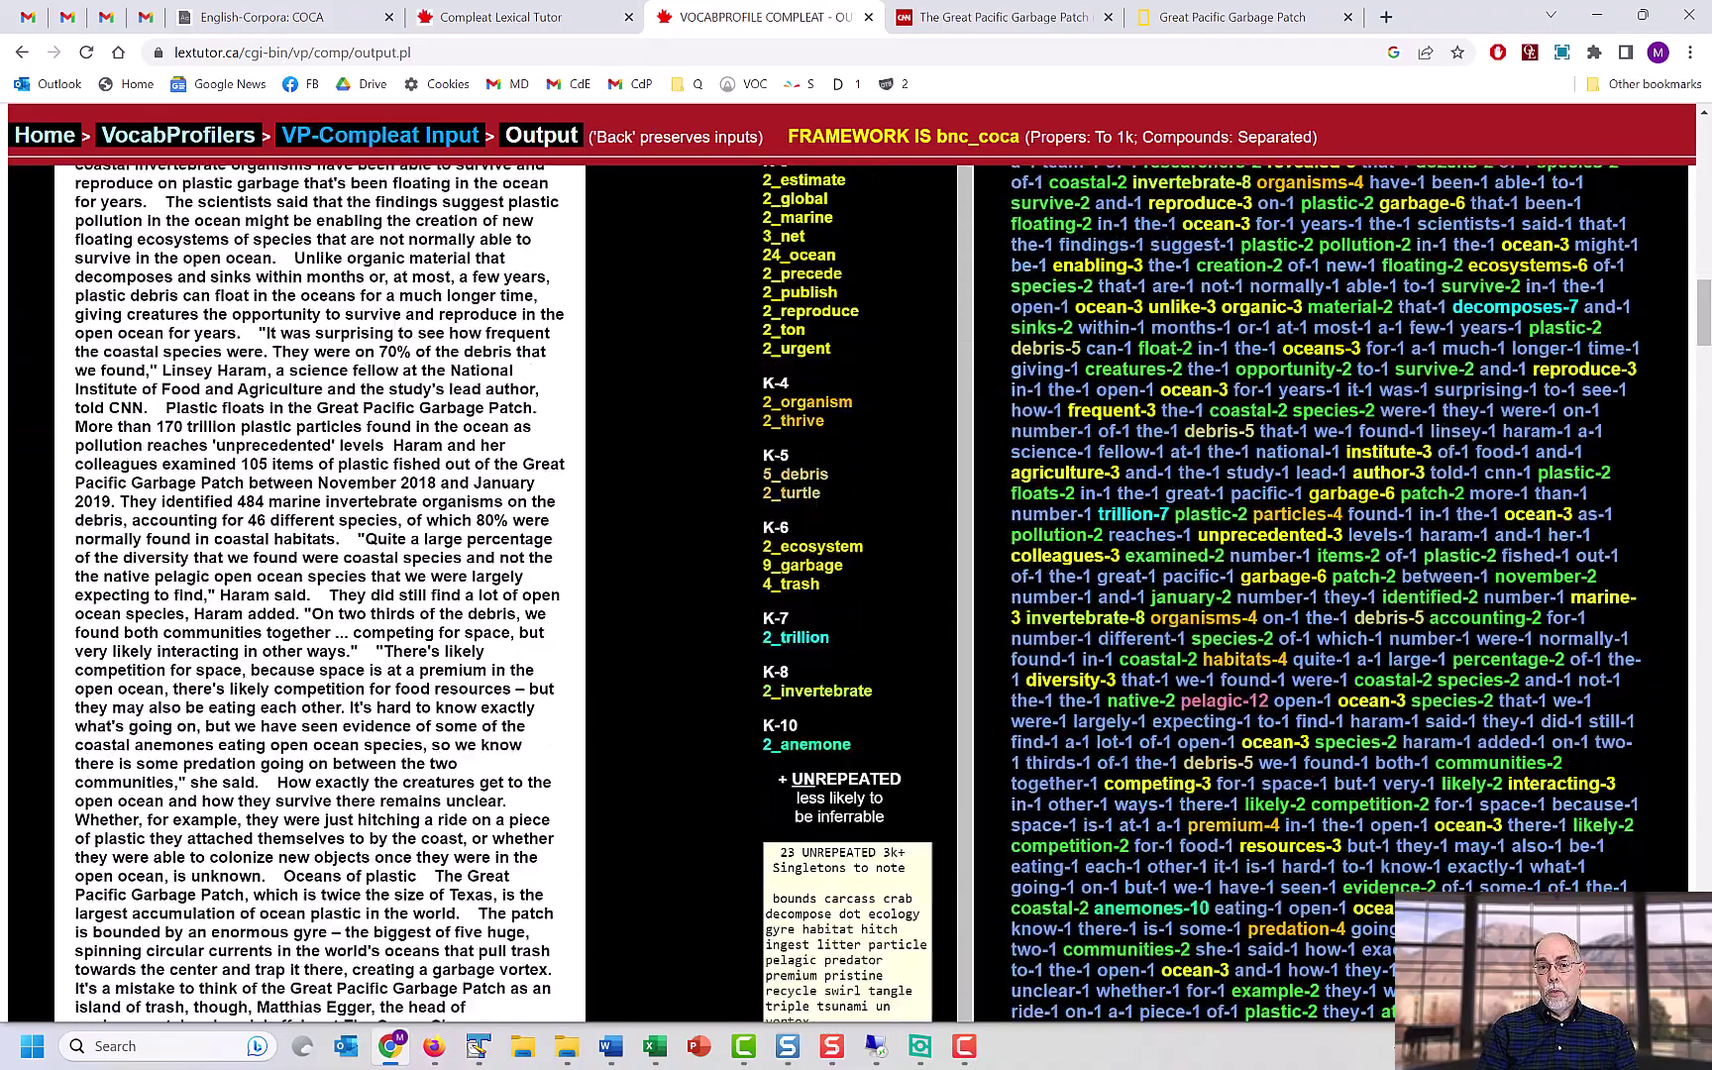
scroll(847, 594, down, 2)
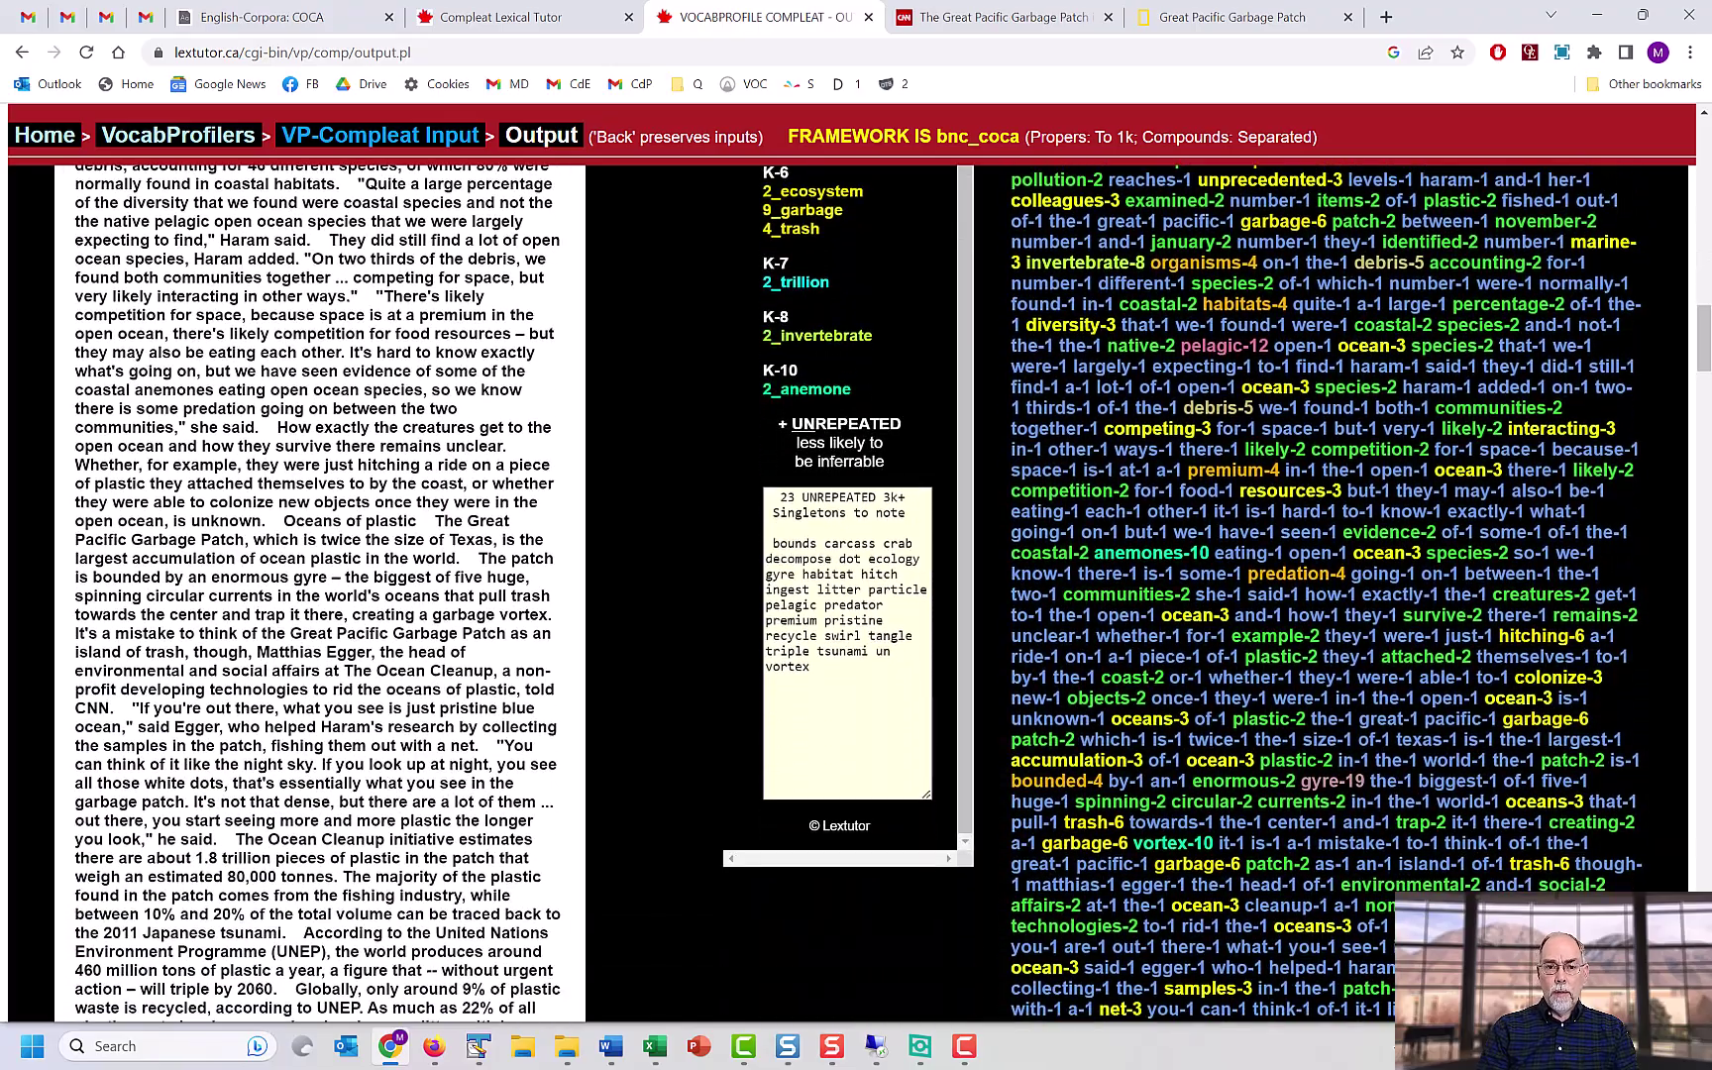
scroll(847, 594, up, 2)
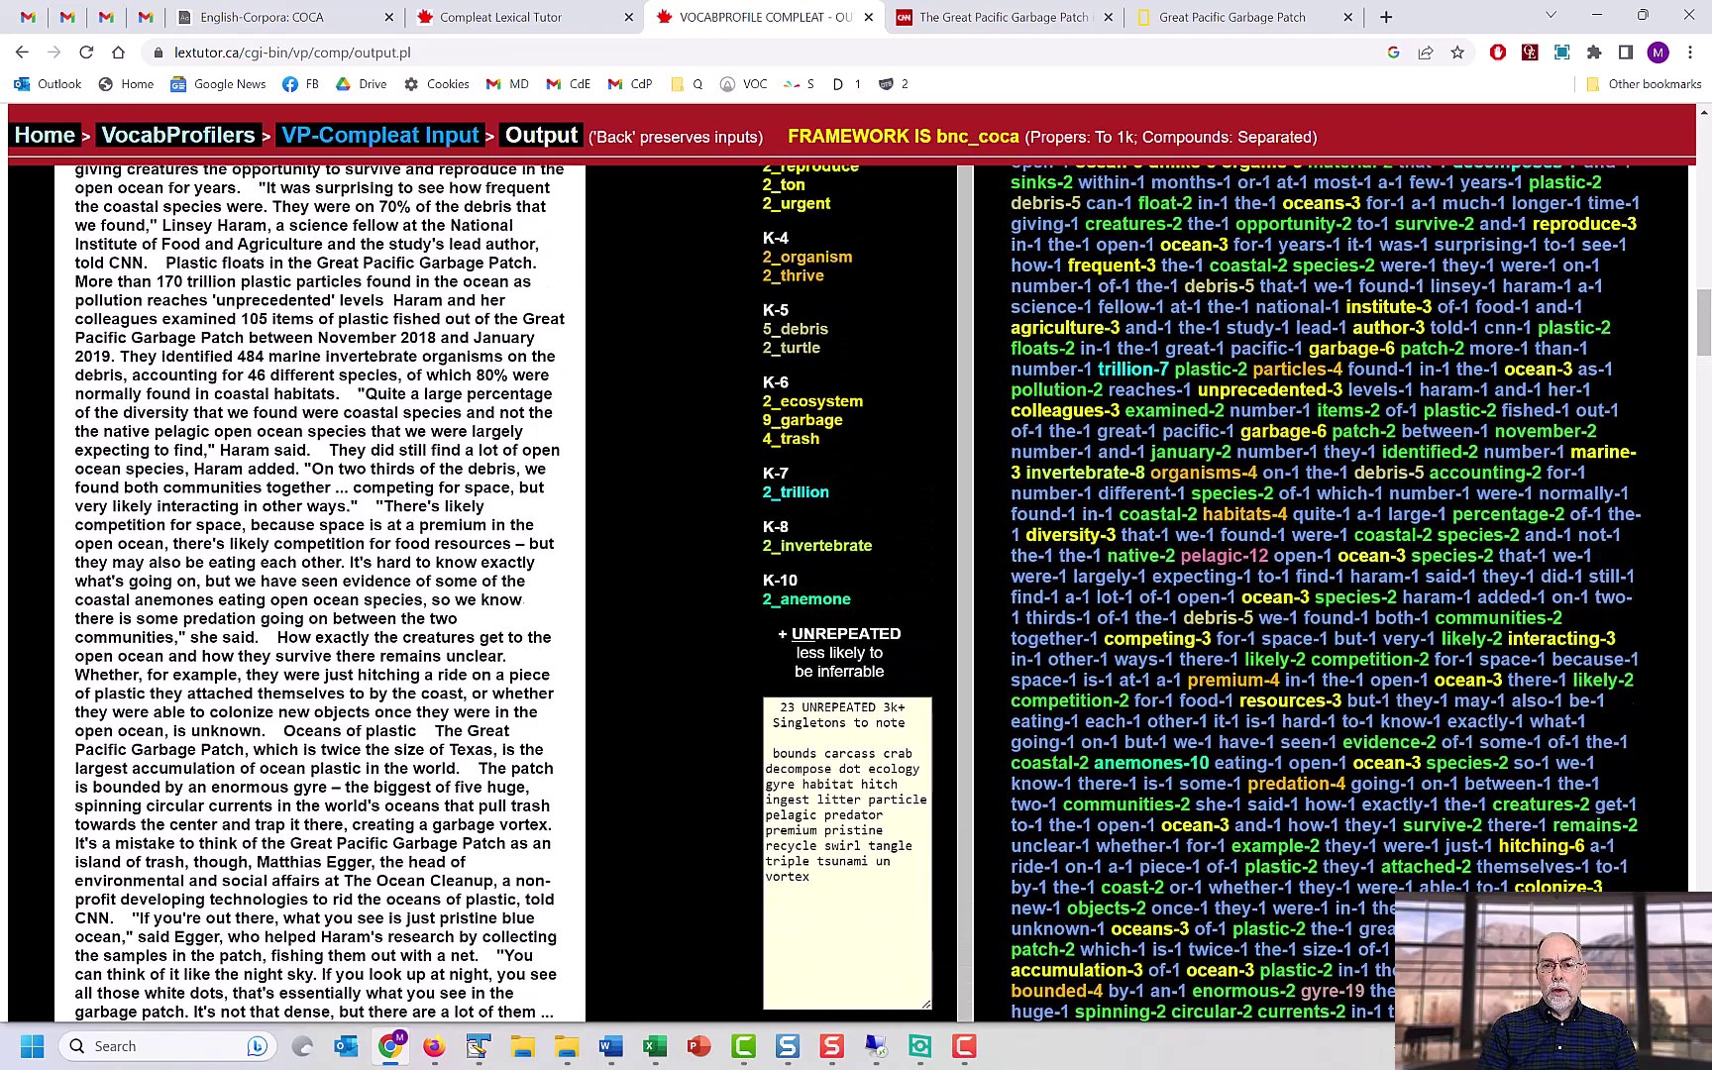
scroll(847, 594, up, 1)
click(327, 17)
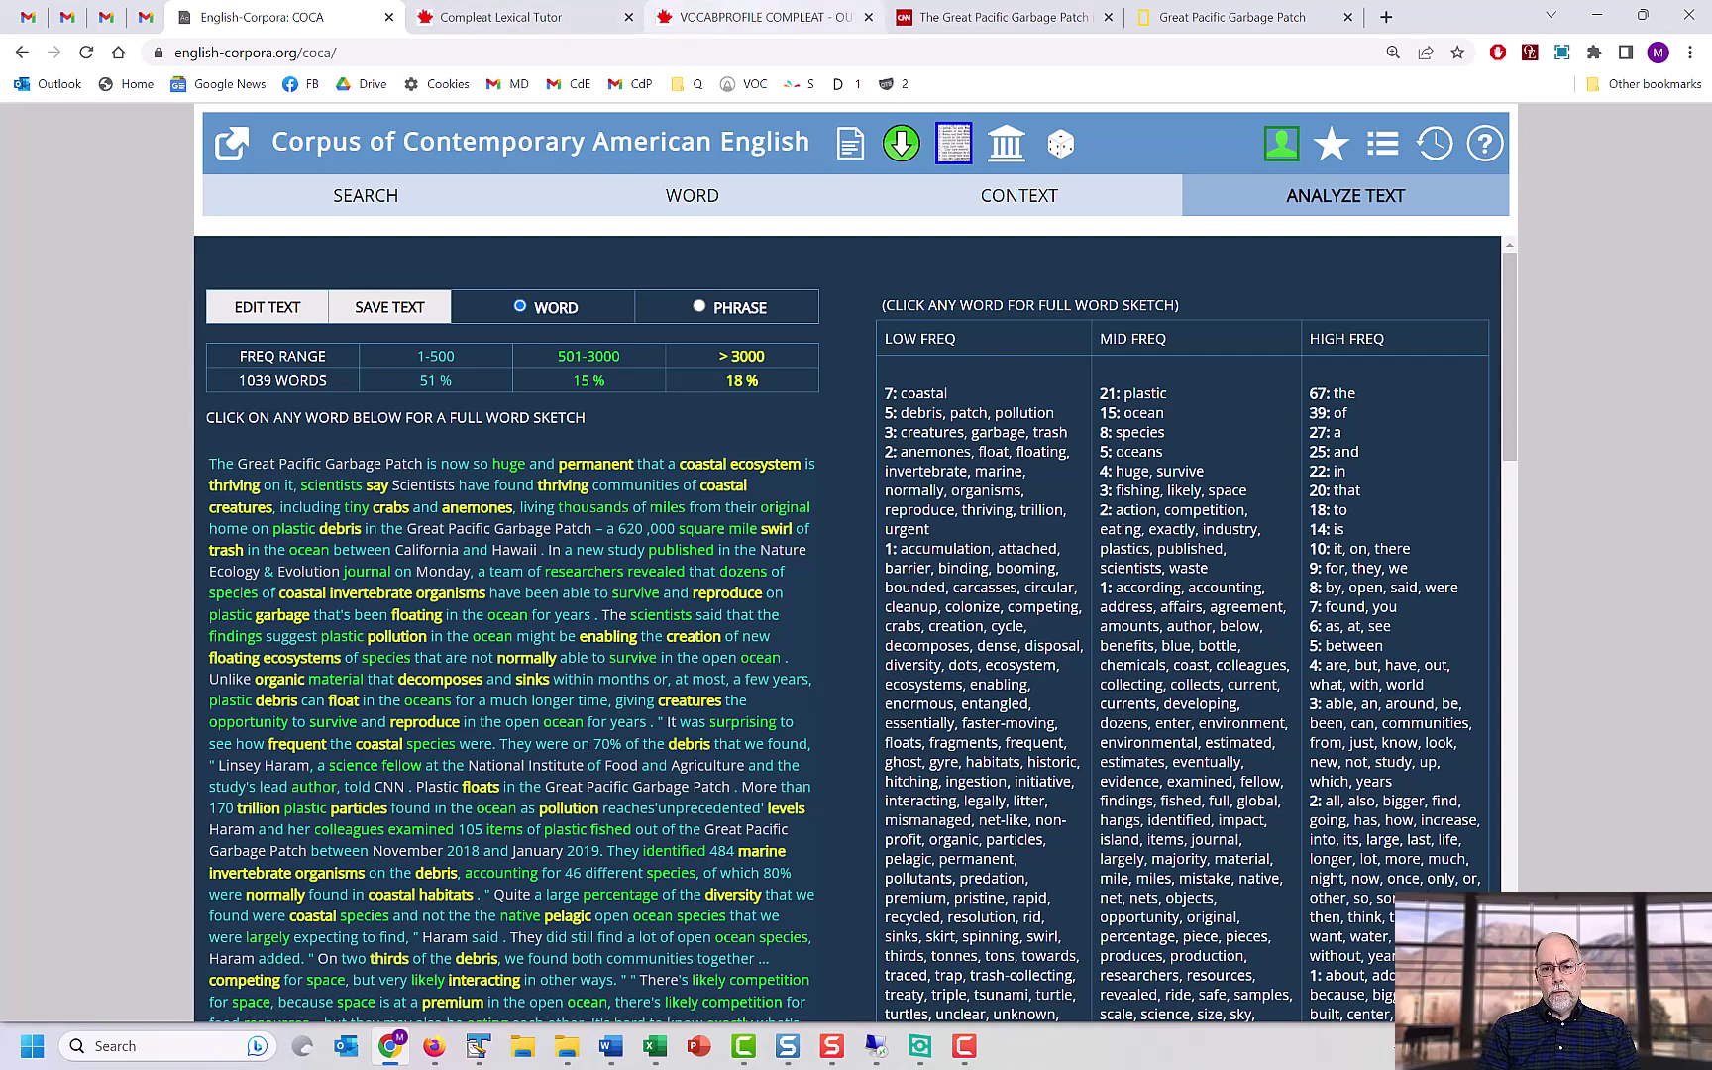
Scroll through the CNN Garbage Patch article and look over the National Geographic Garbage Patch page
click(1000, 17)
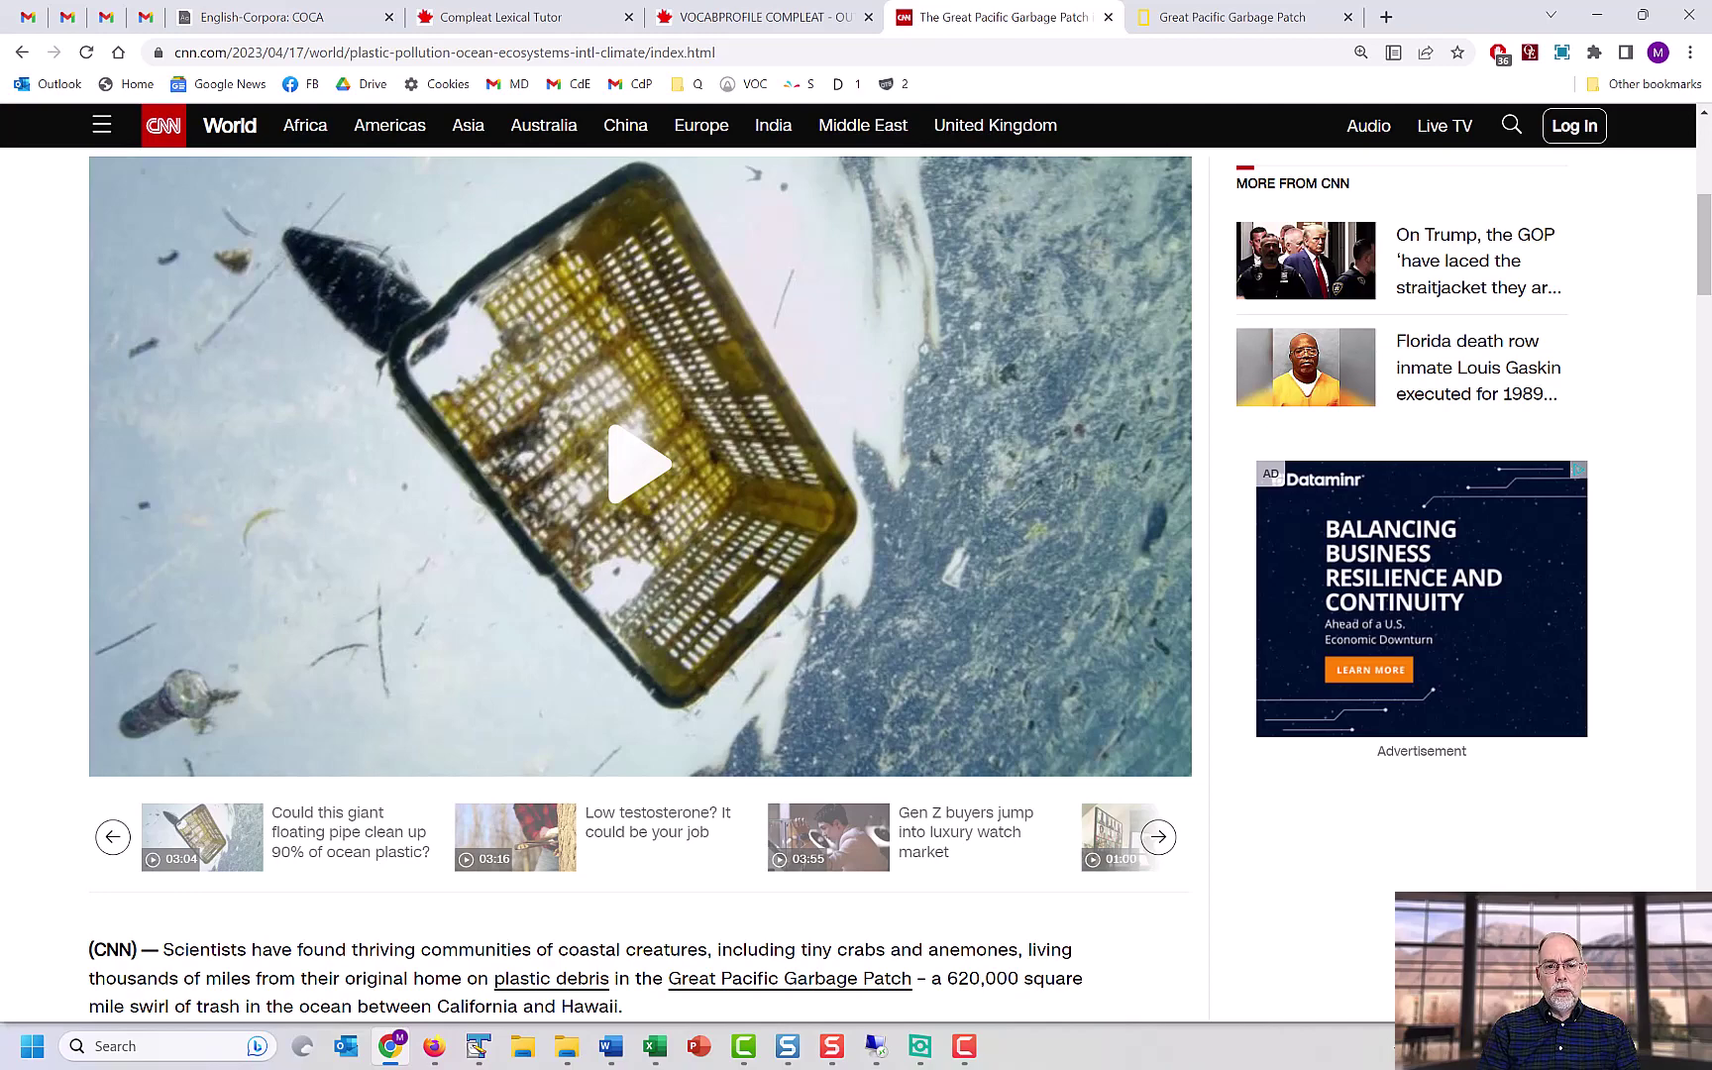
scroll(639, 584, up, 5)
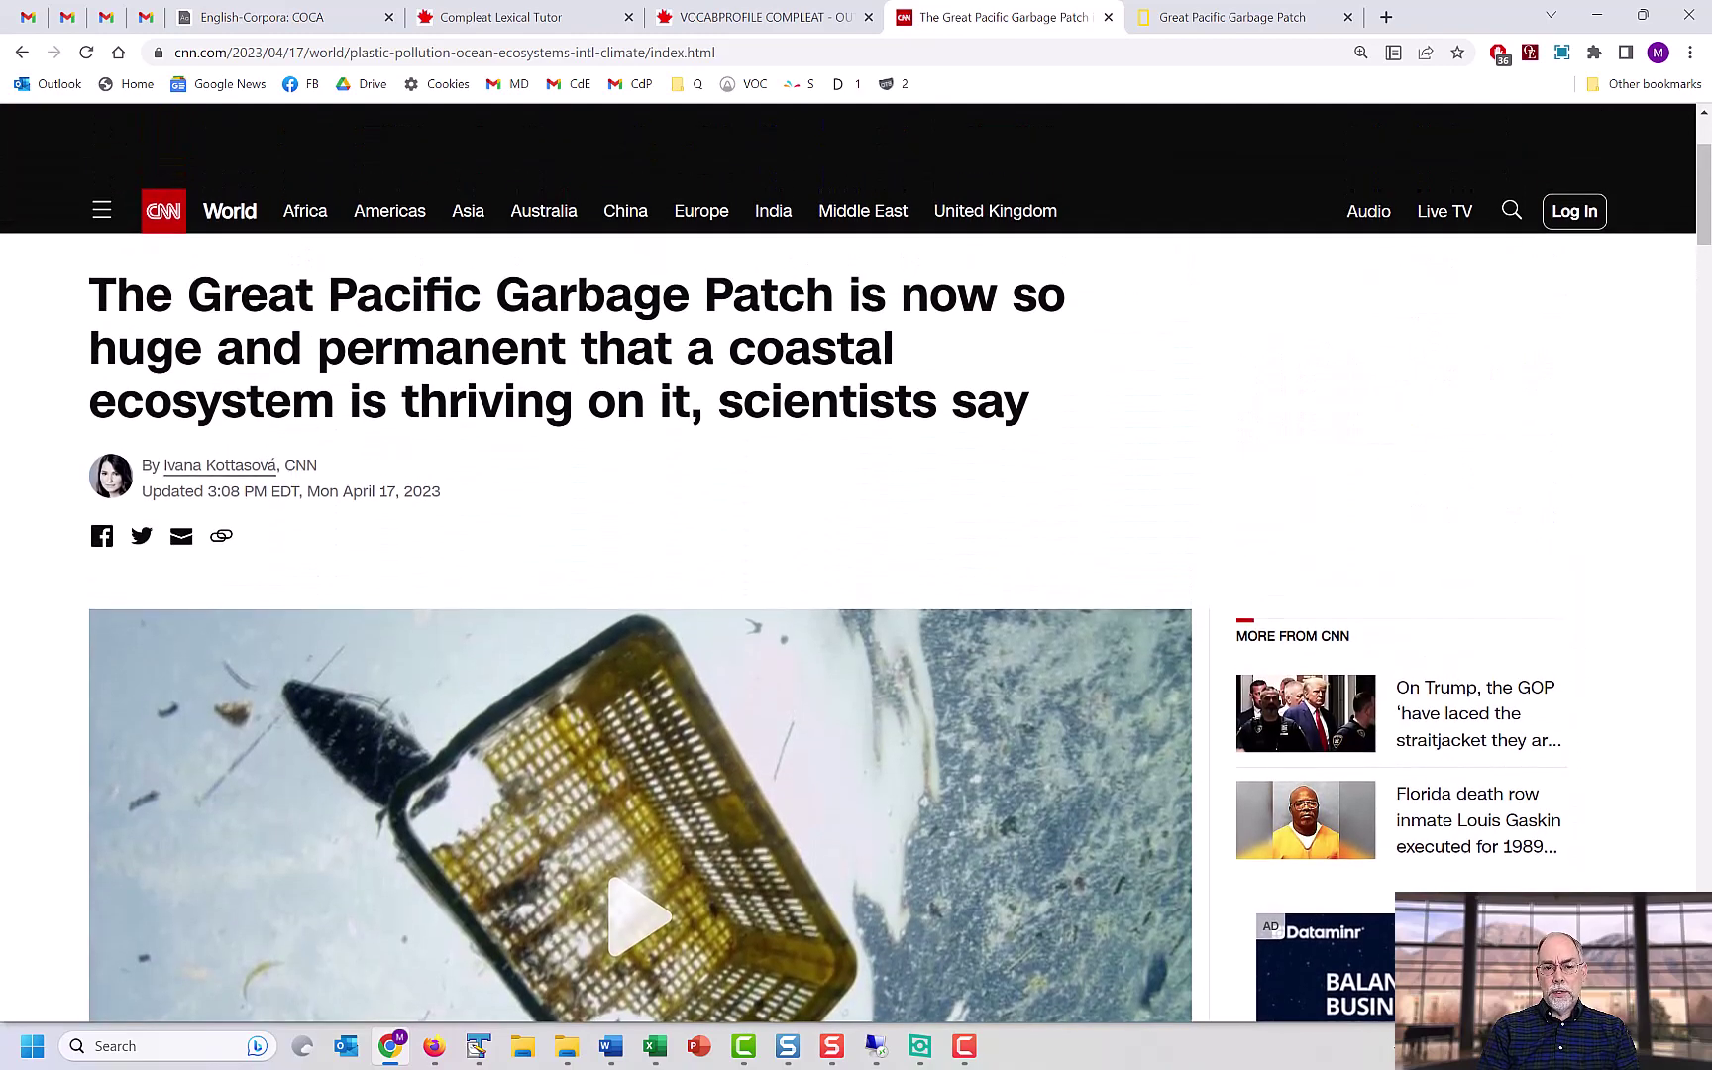
scroll(849, 595, down, 2)
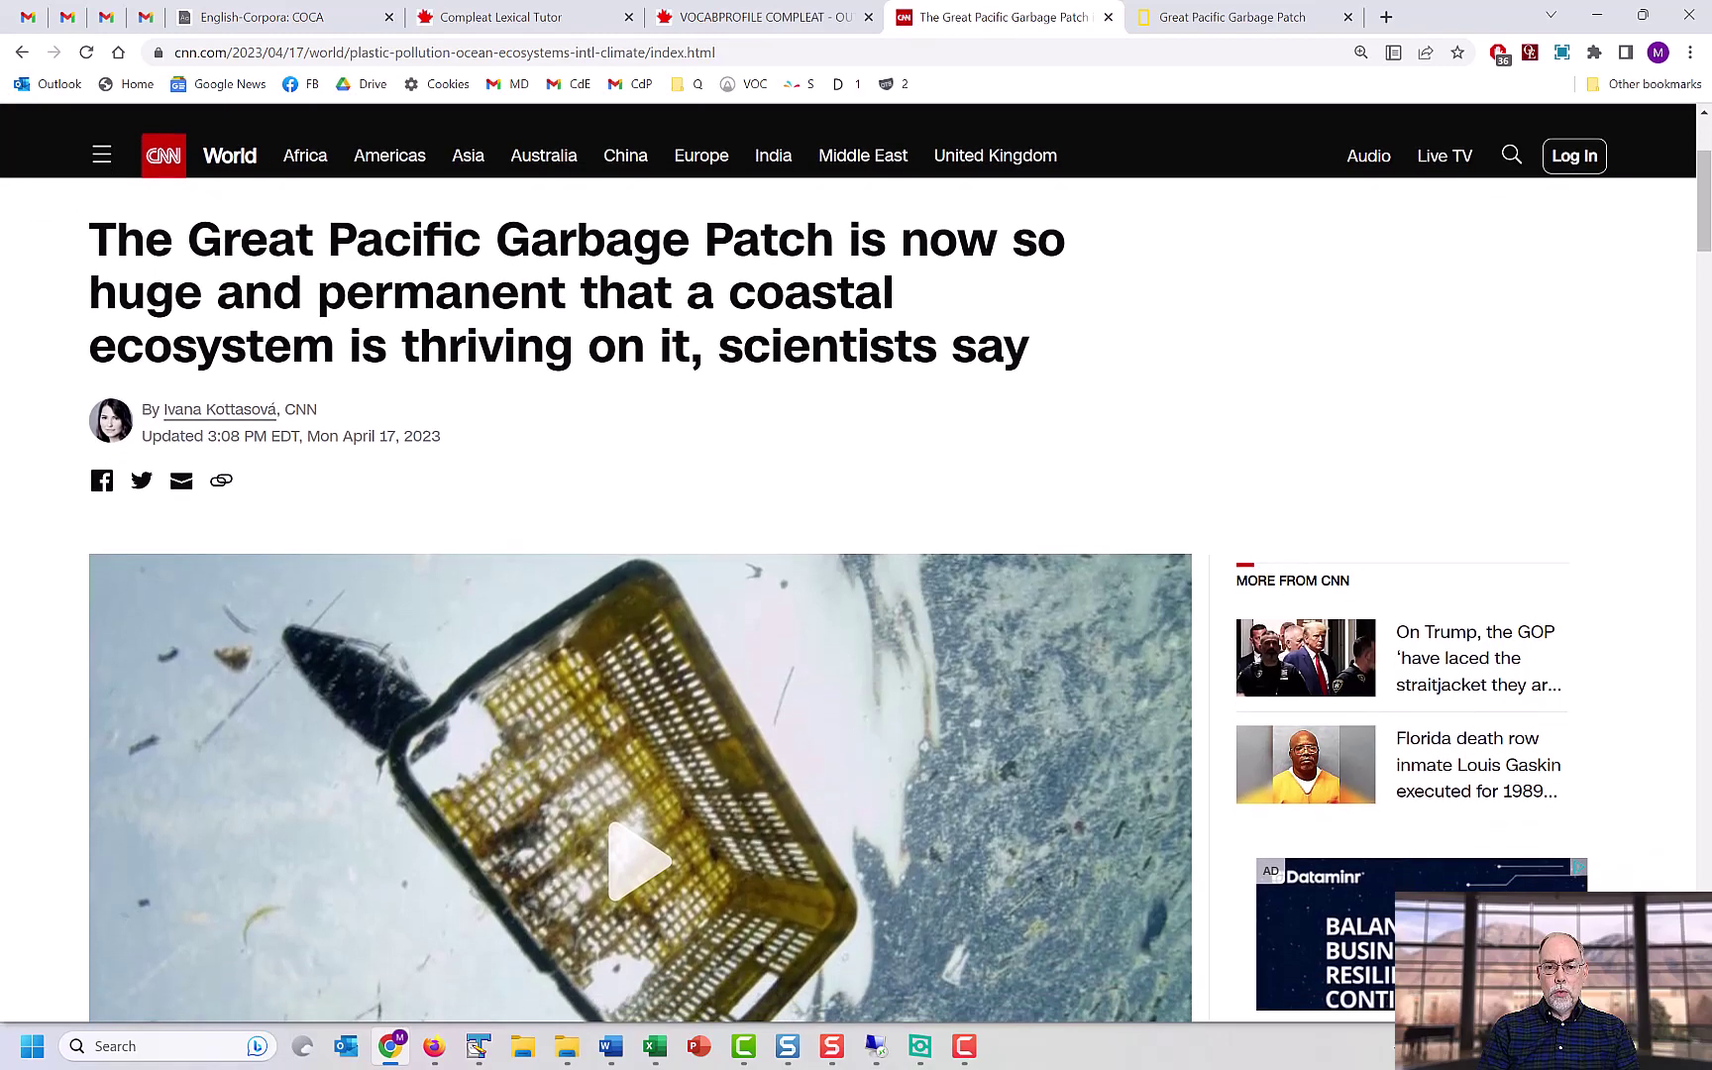
scroll(849, 594, down, 2)
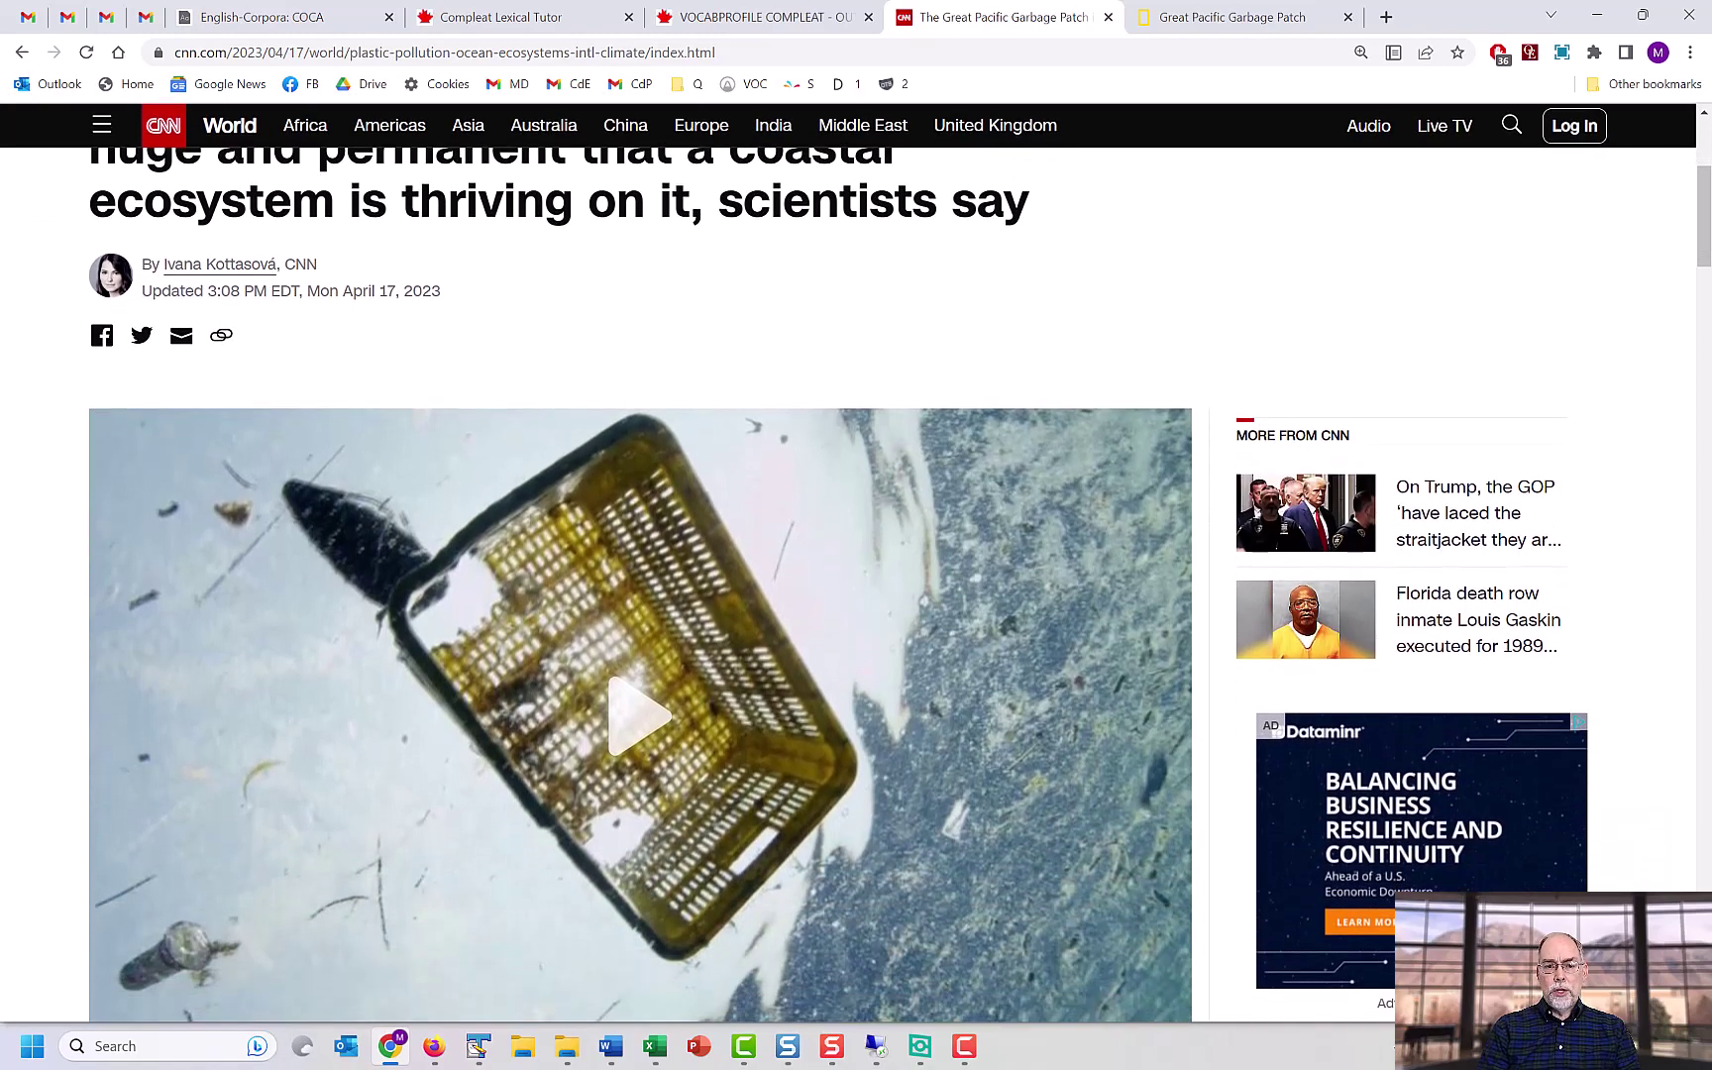
scroll(849, 594, down, 4)
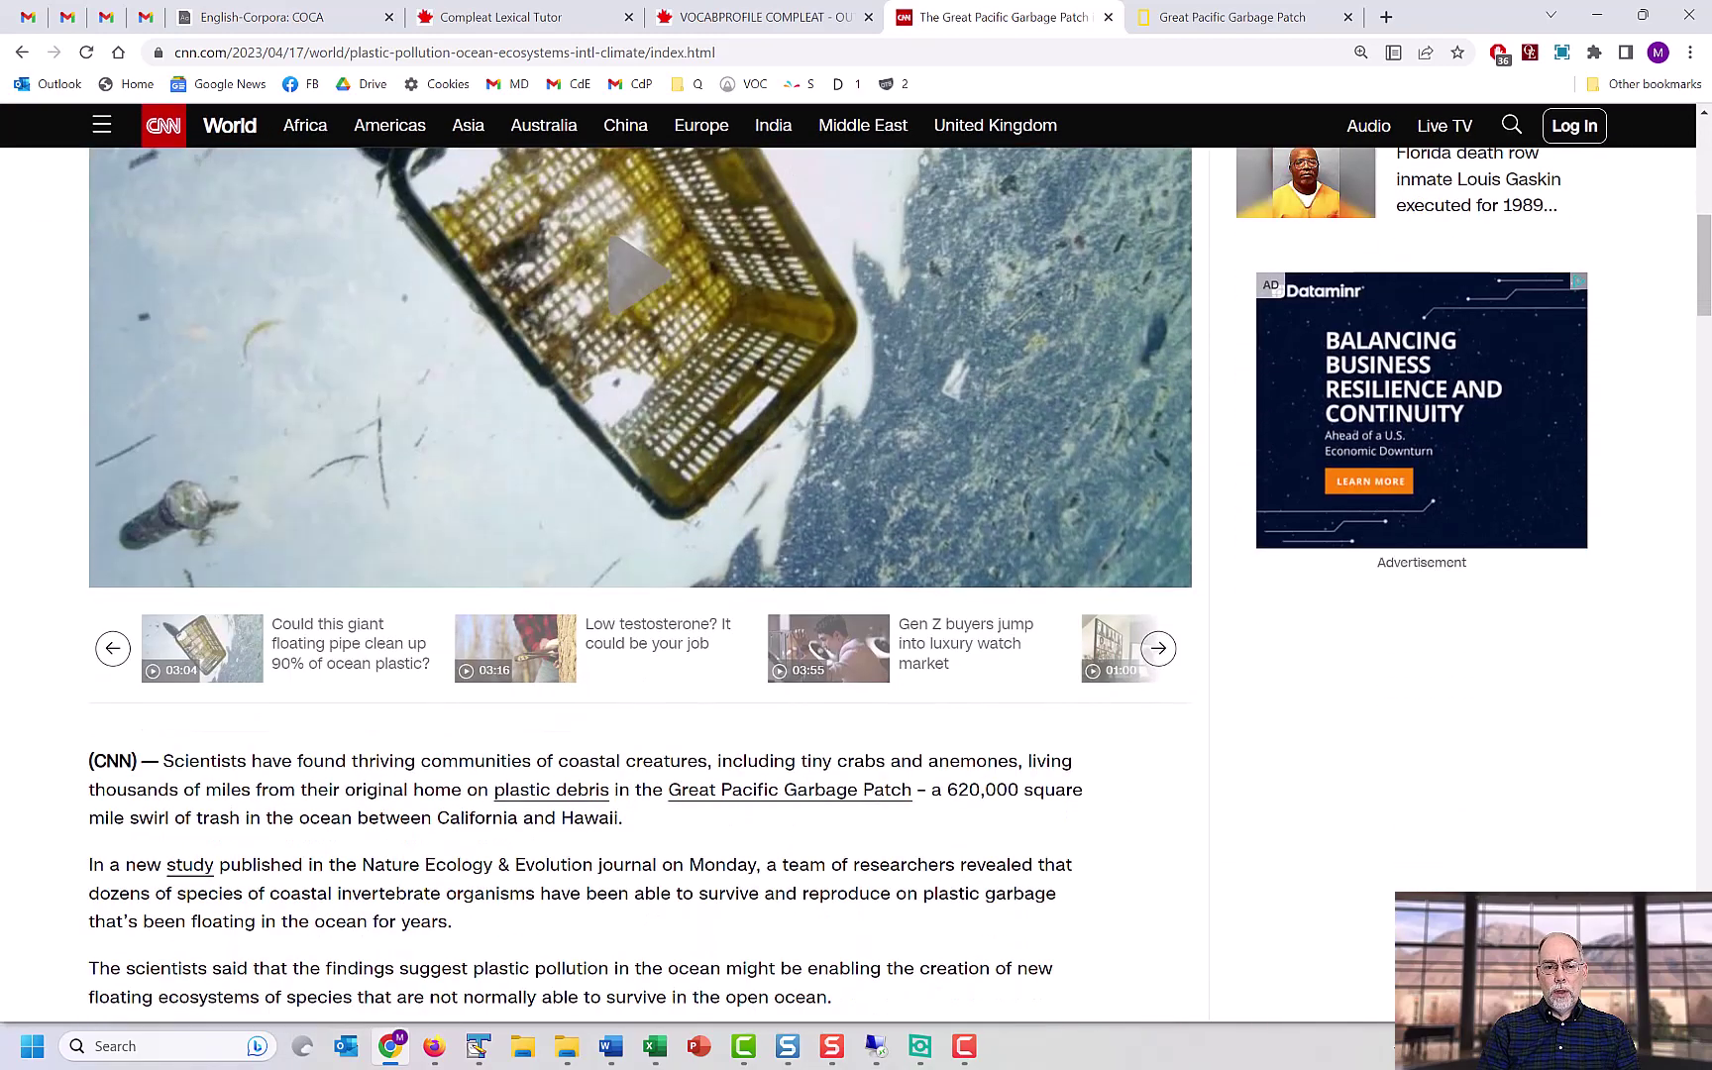
scroll(849, 594, down, 3)
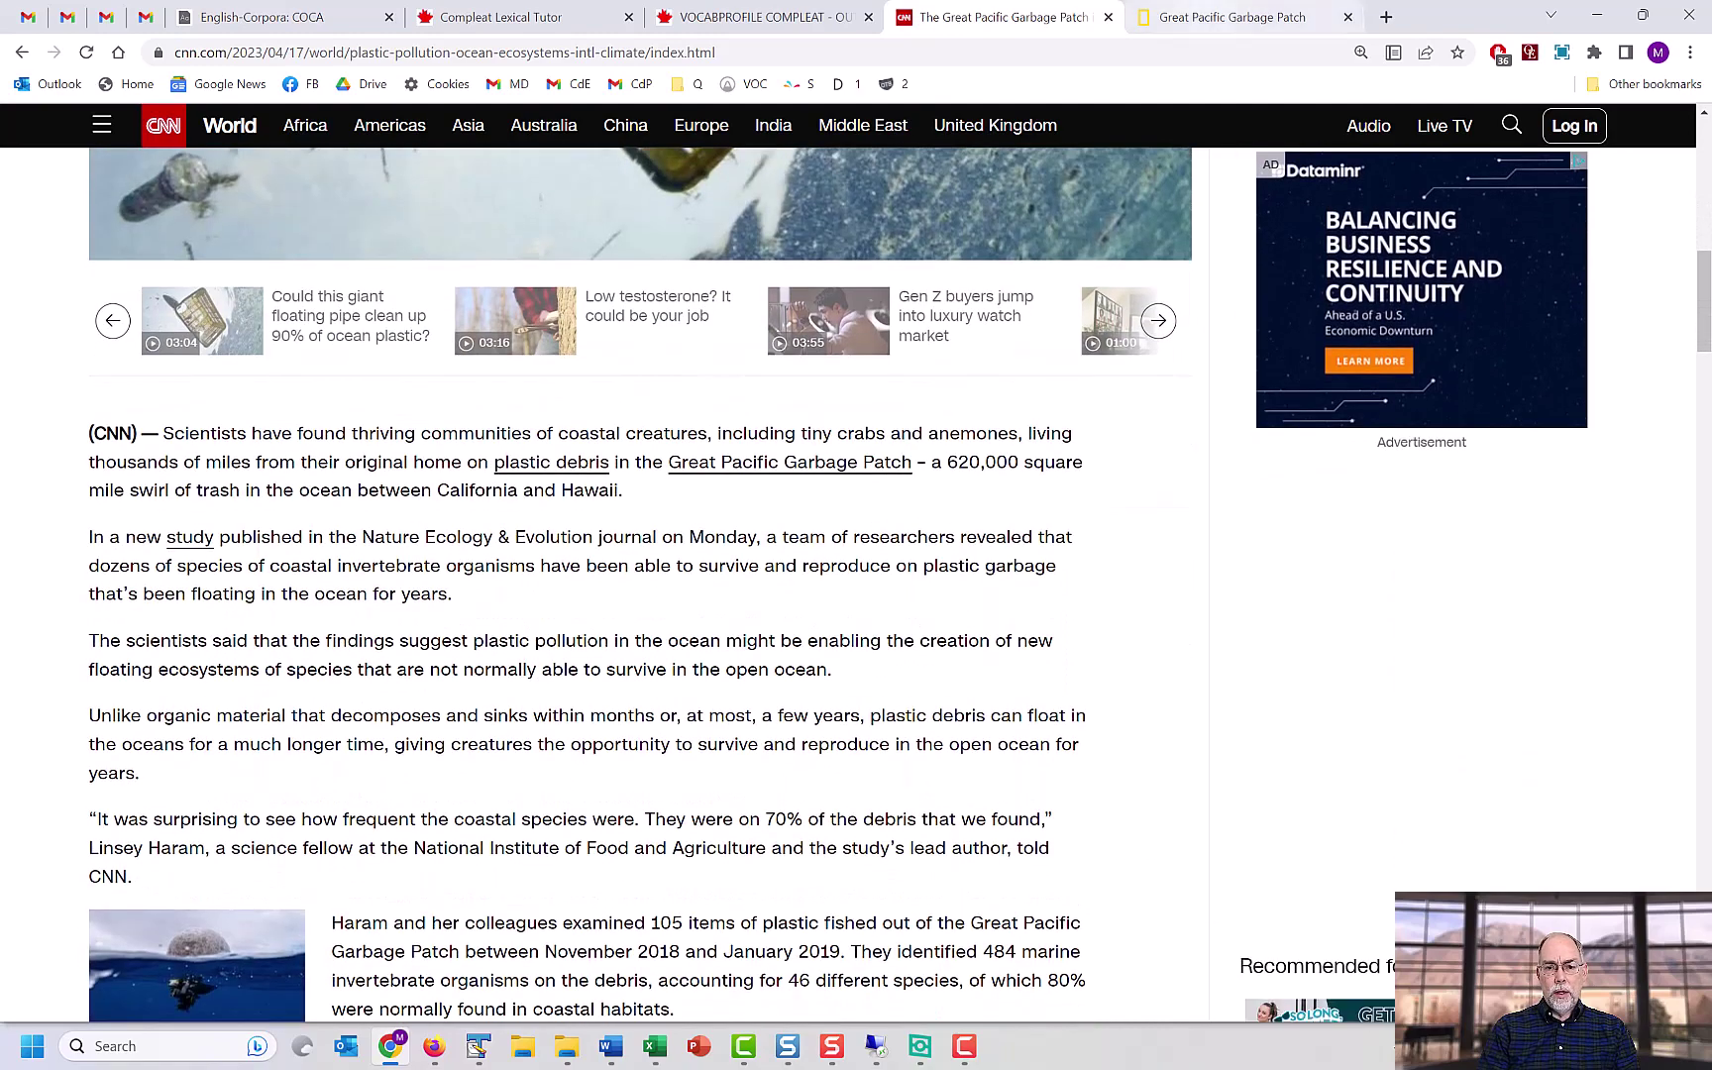
click(1234, 17)
scroll(1063, 495, down, 1)
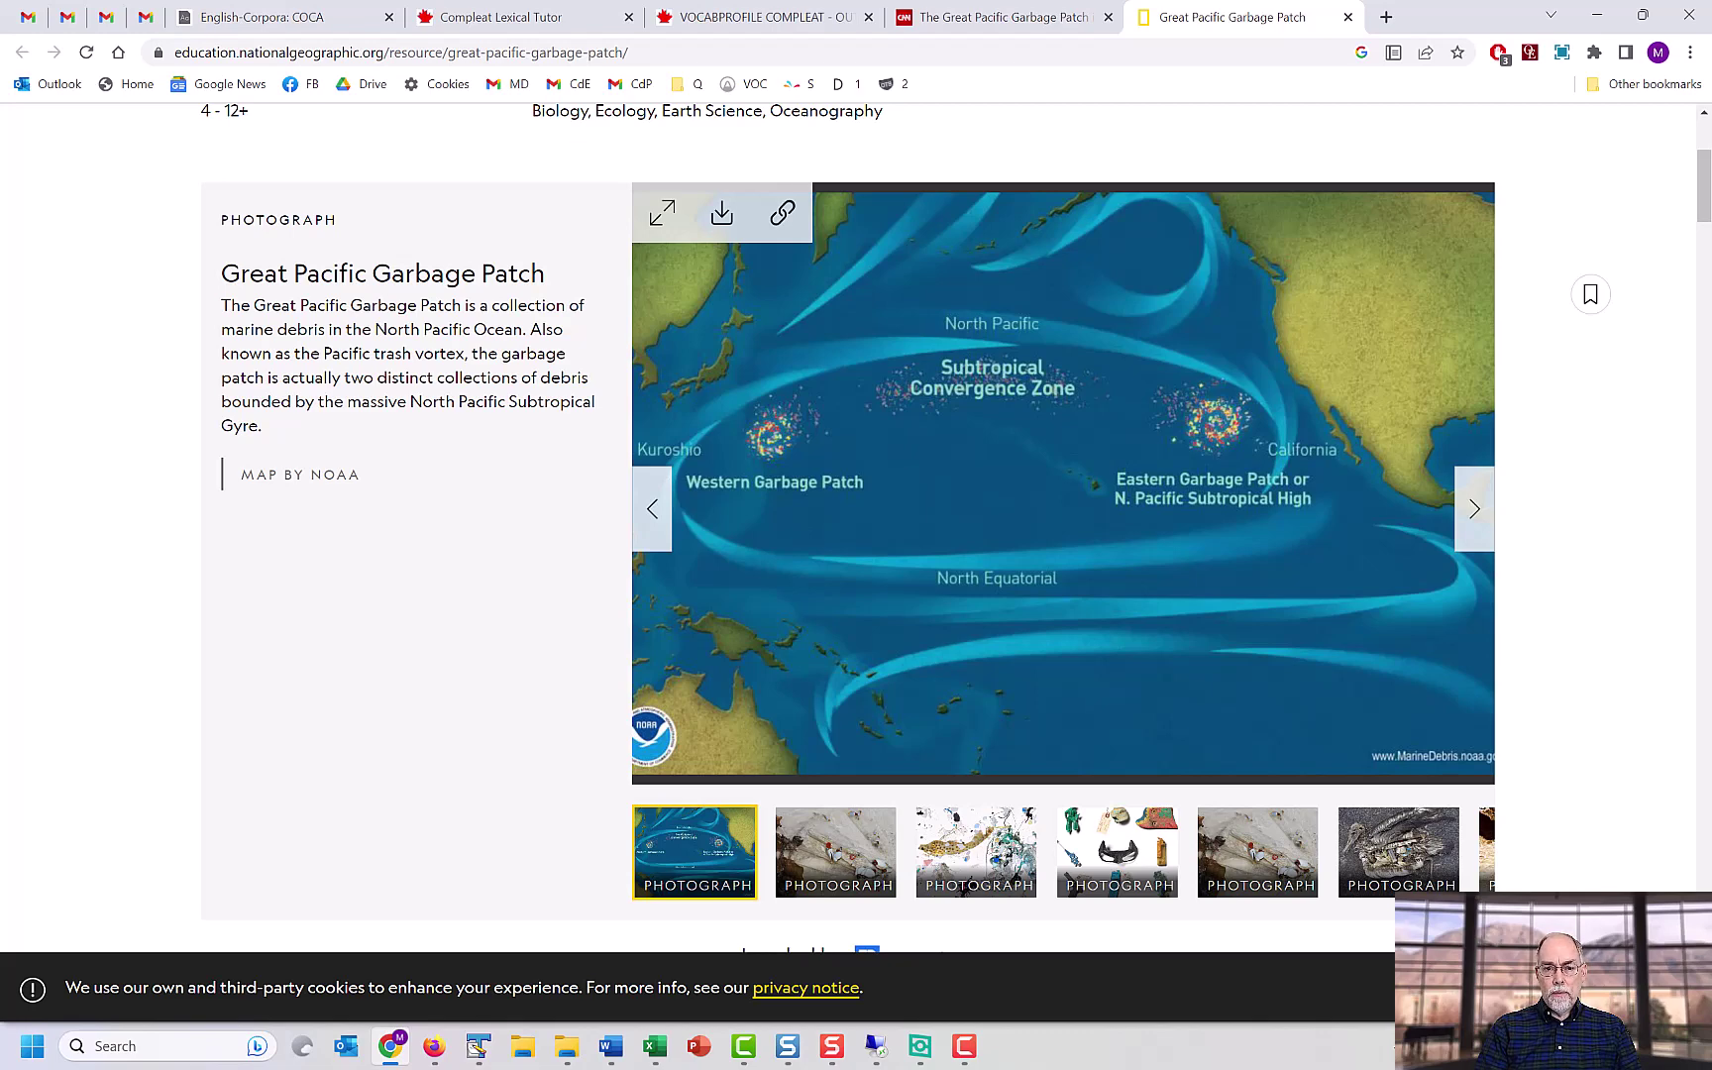
Return to the CNN article, open its plain-text copy cnn3.txt in TextPad, then switch back to COCA
click(995, 17)
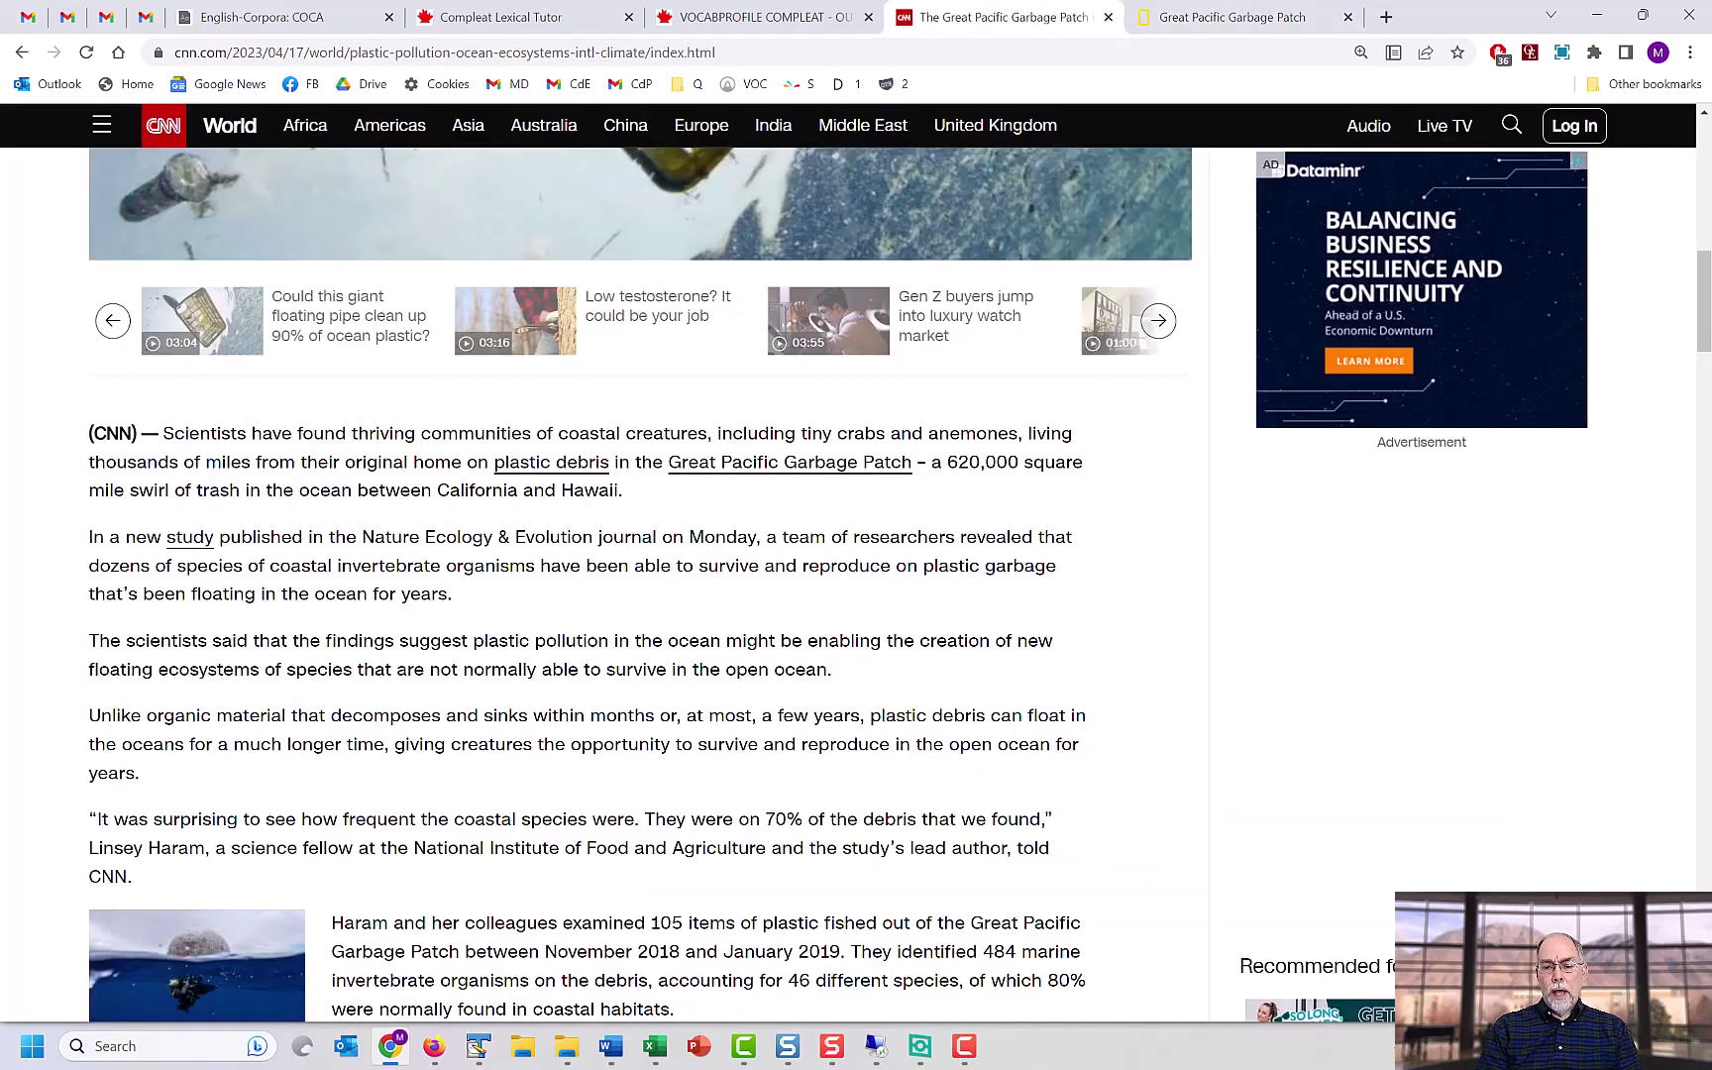
drag(160, 433, 749, 820)
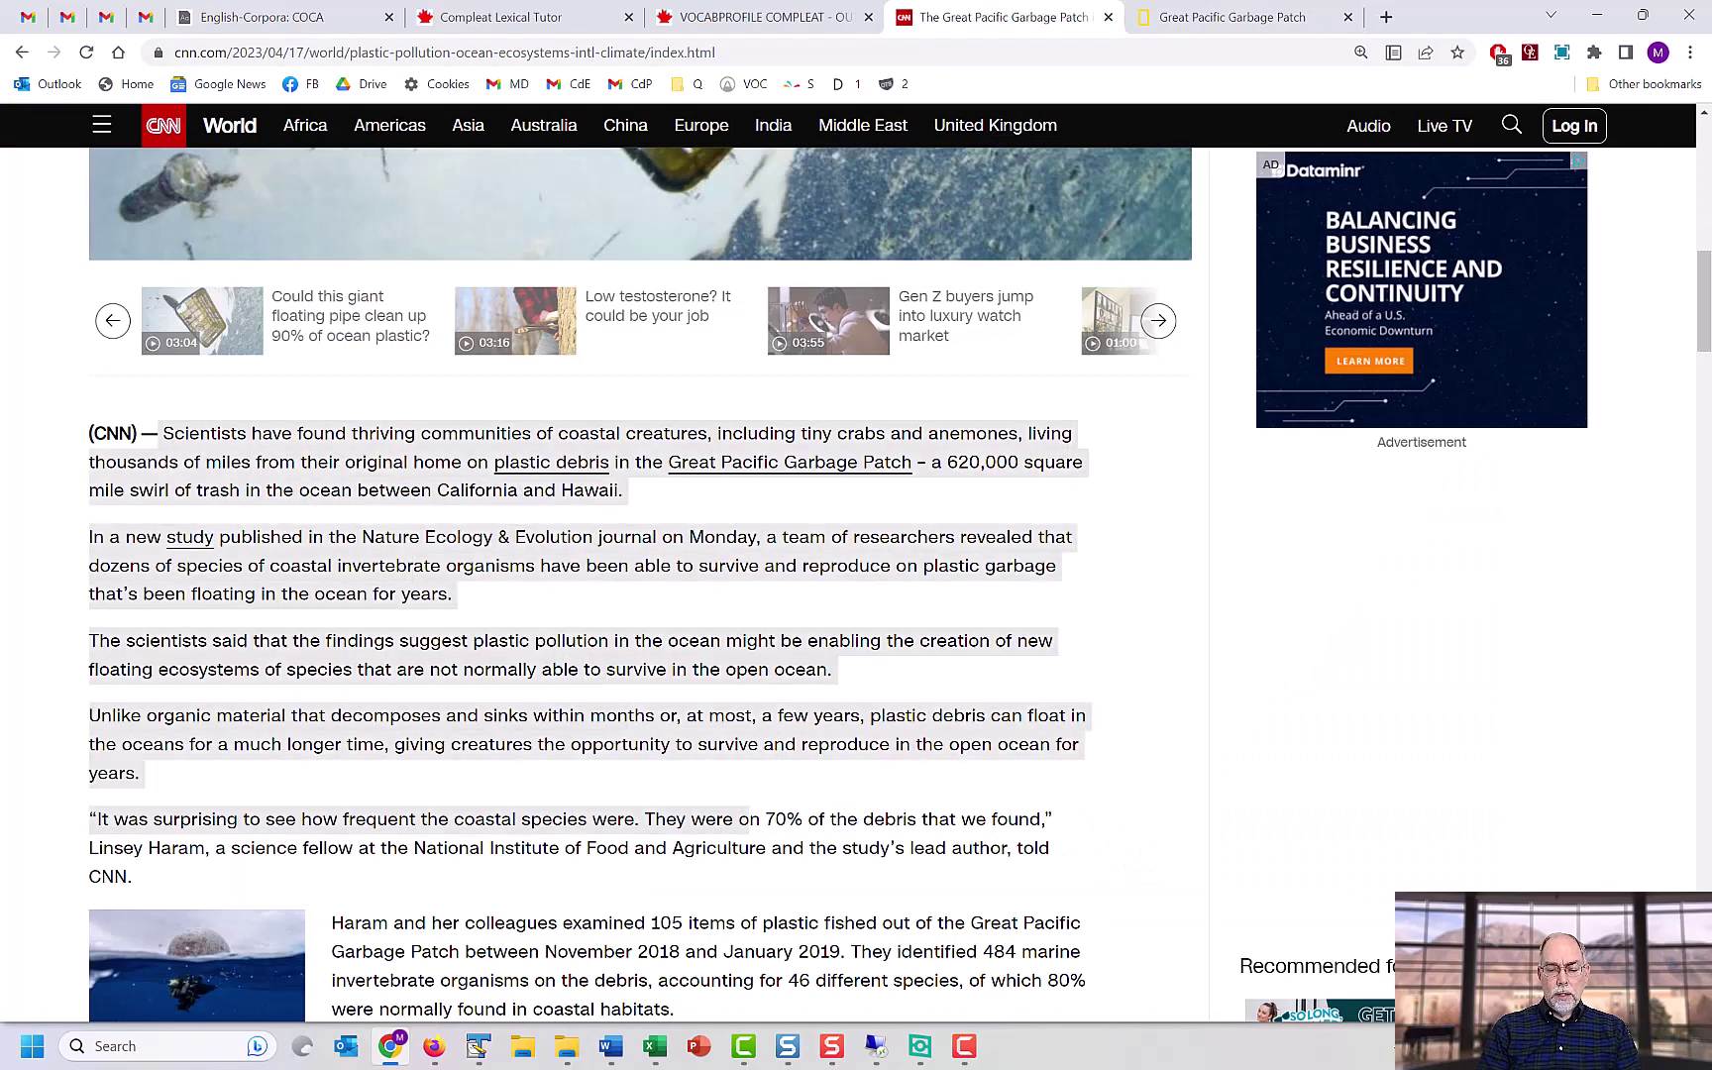
click(749, 819)
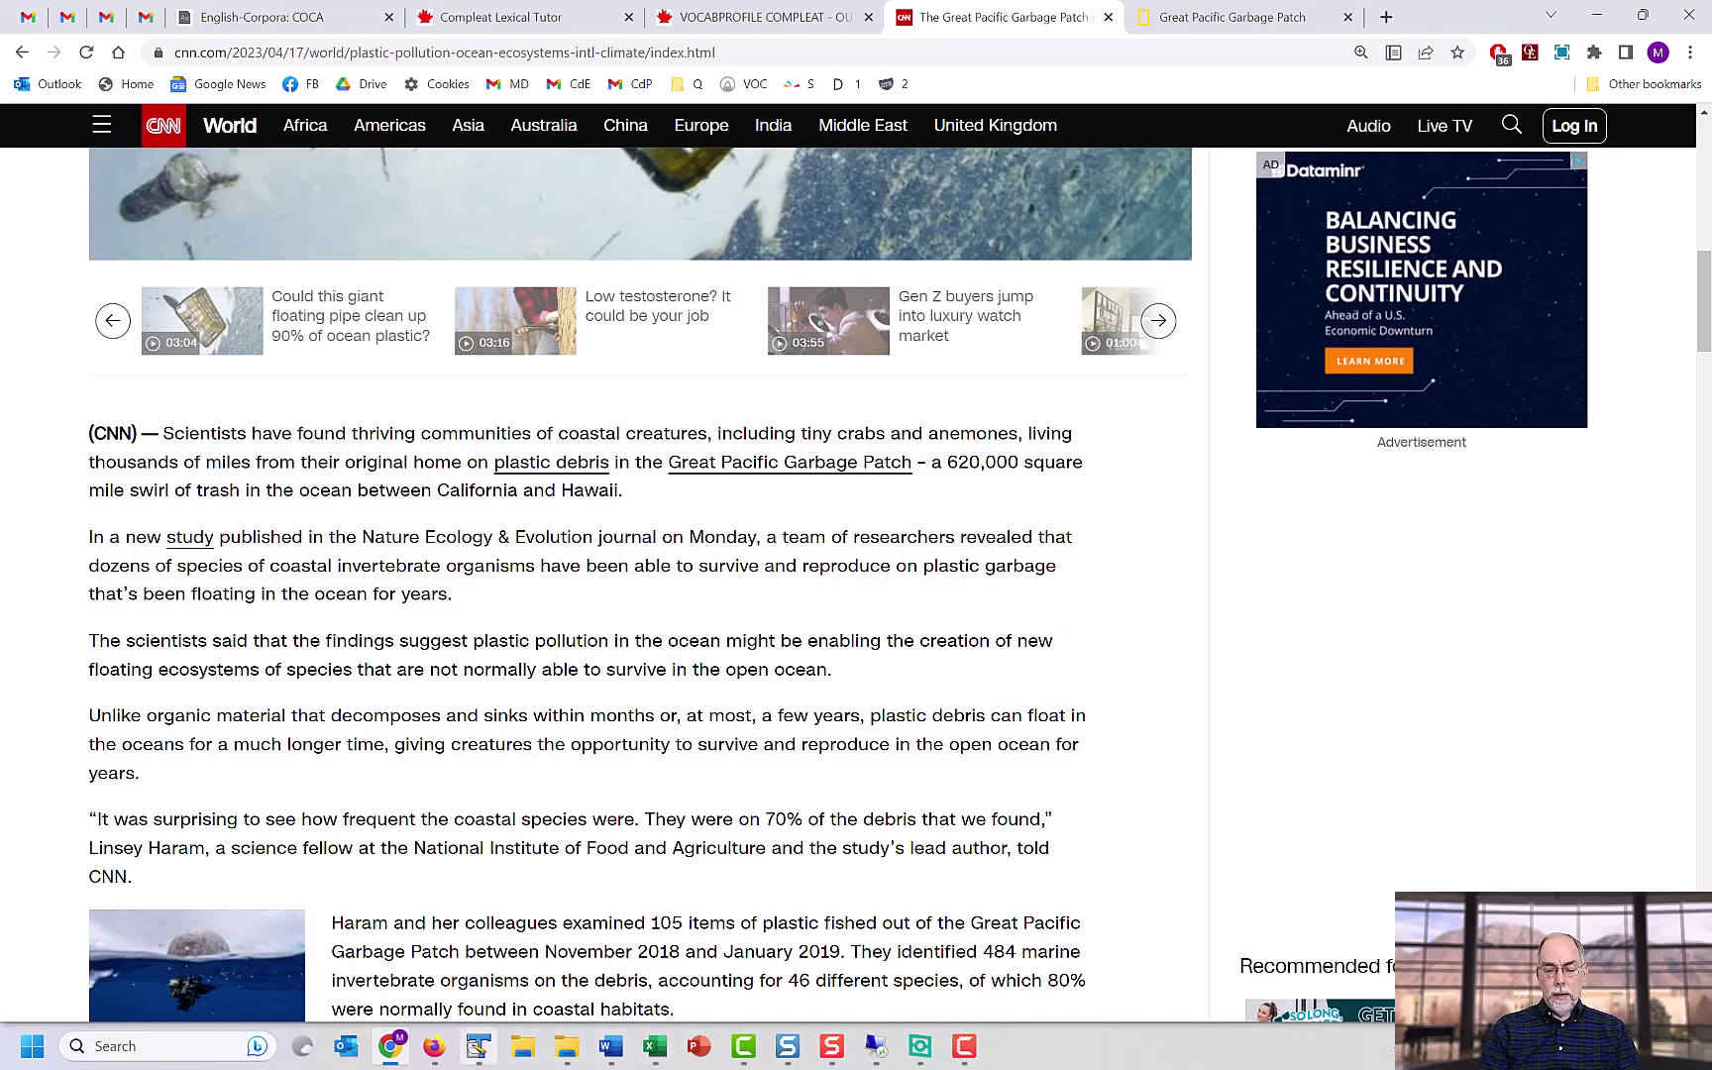
click(478, 1046)
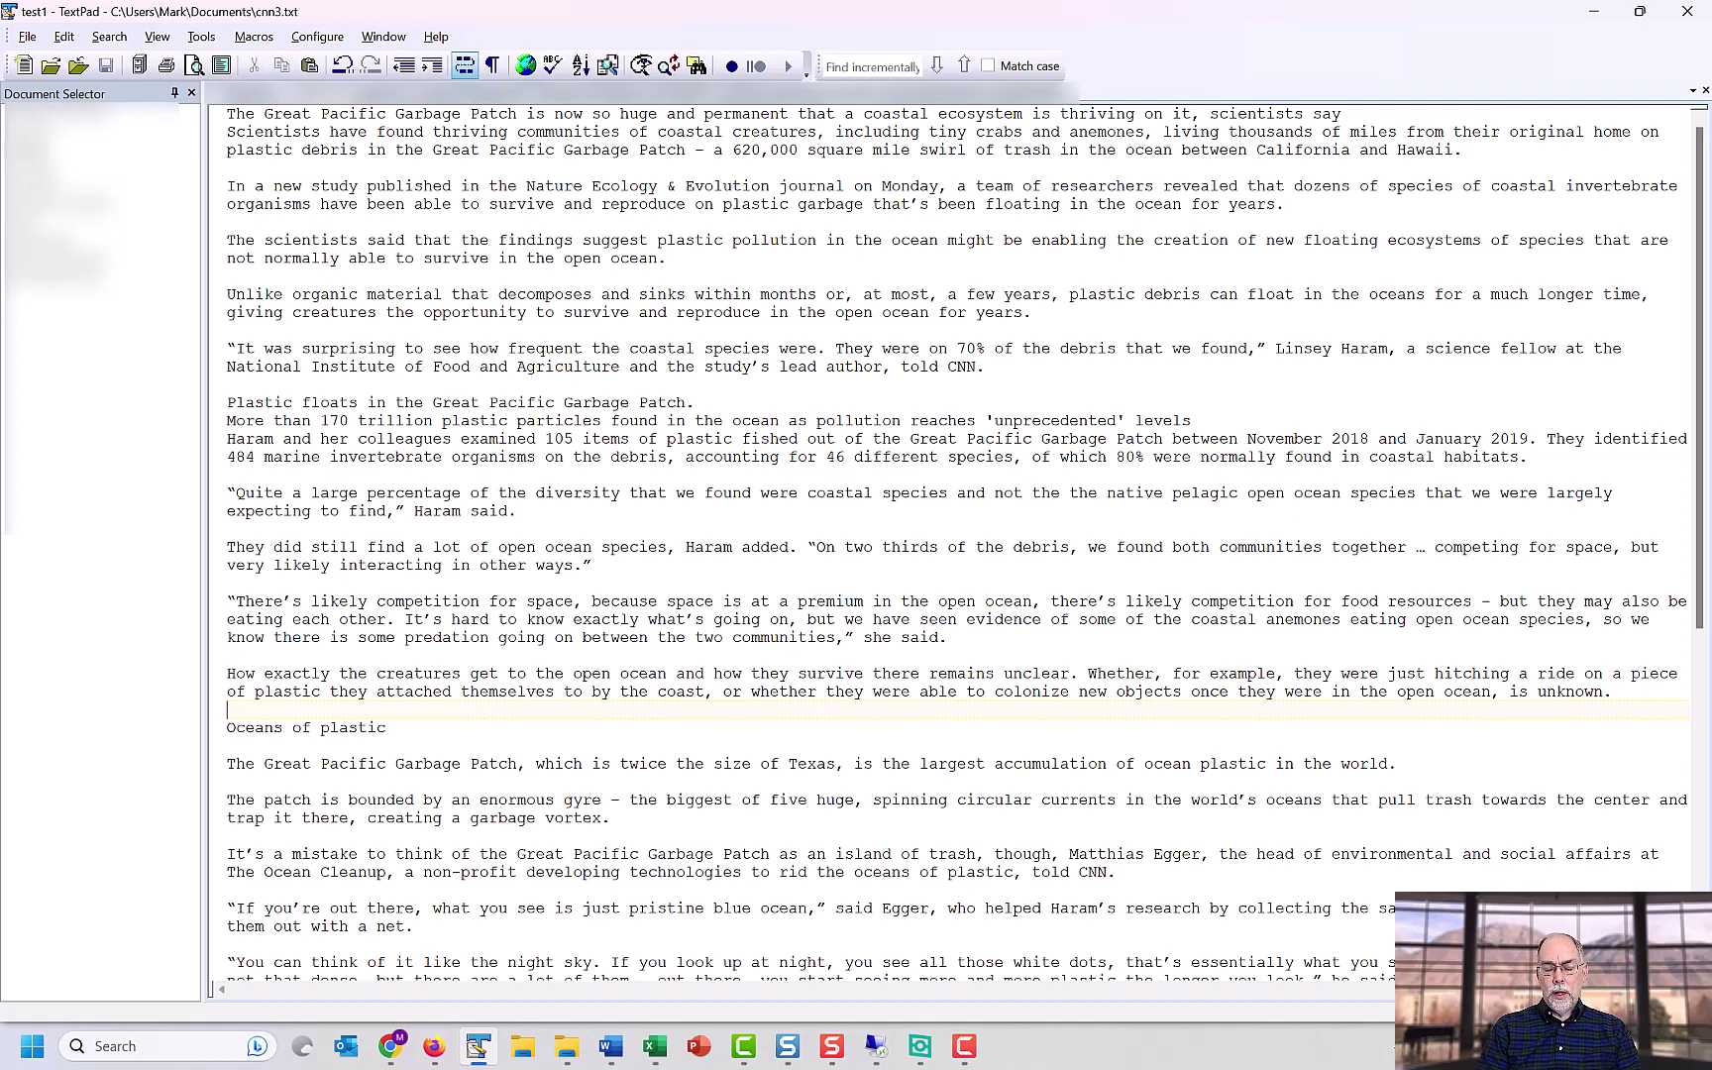
key(alt+Tab)
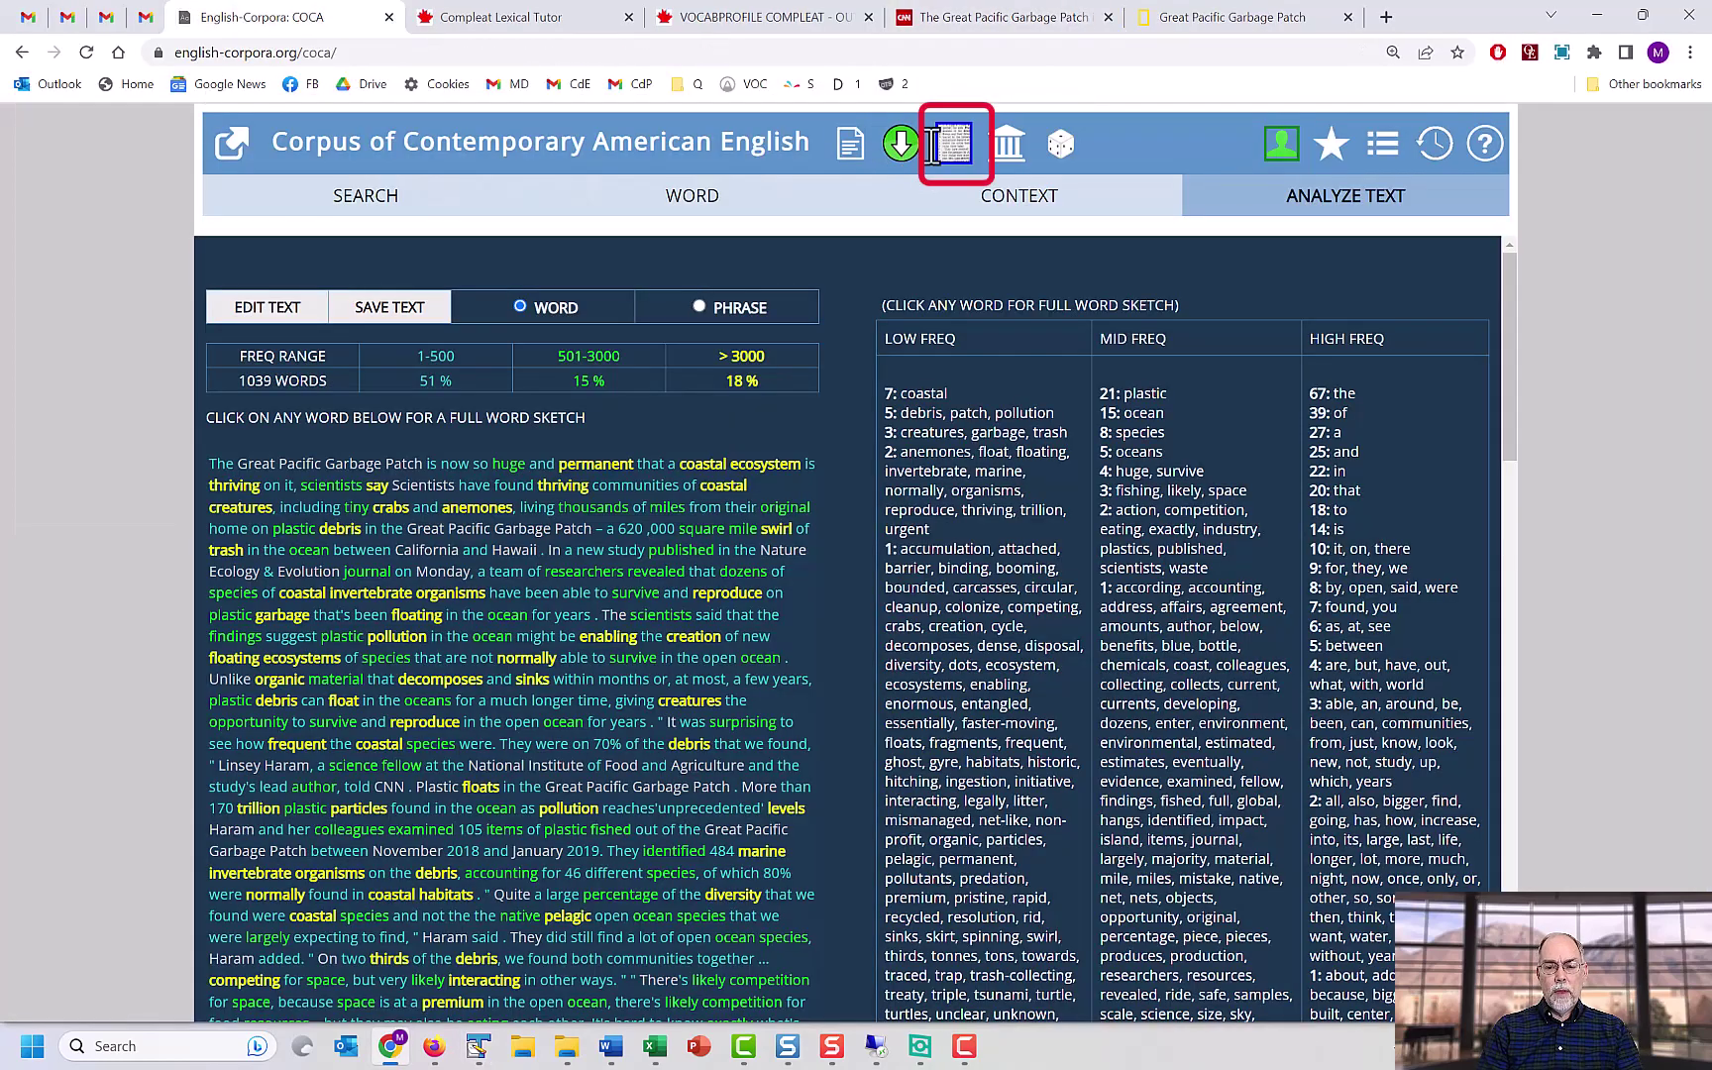
Start a new Analyze Text entry, paste in the full Garbage Patch article, and run the analysis
click(953, 147)
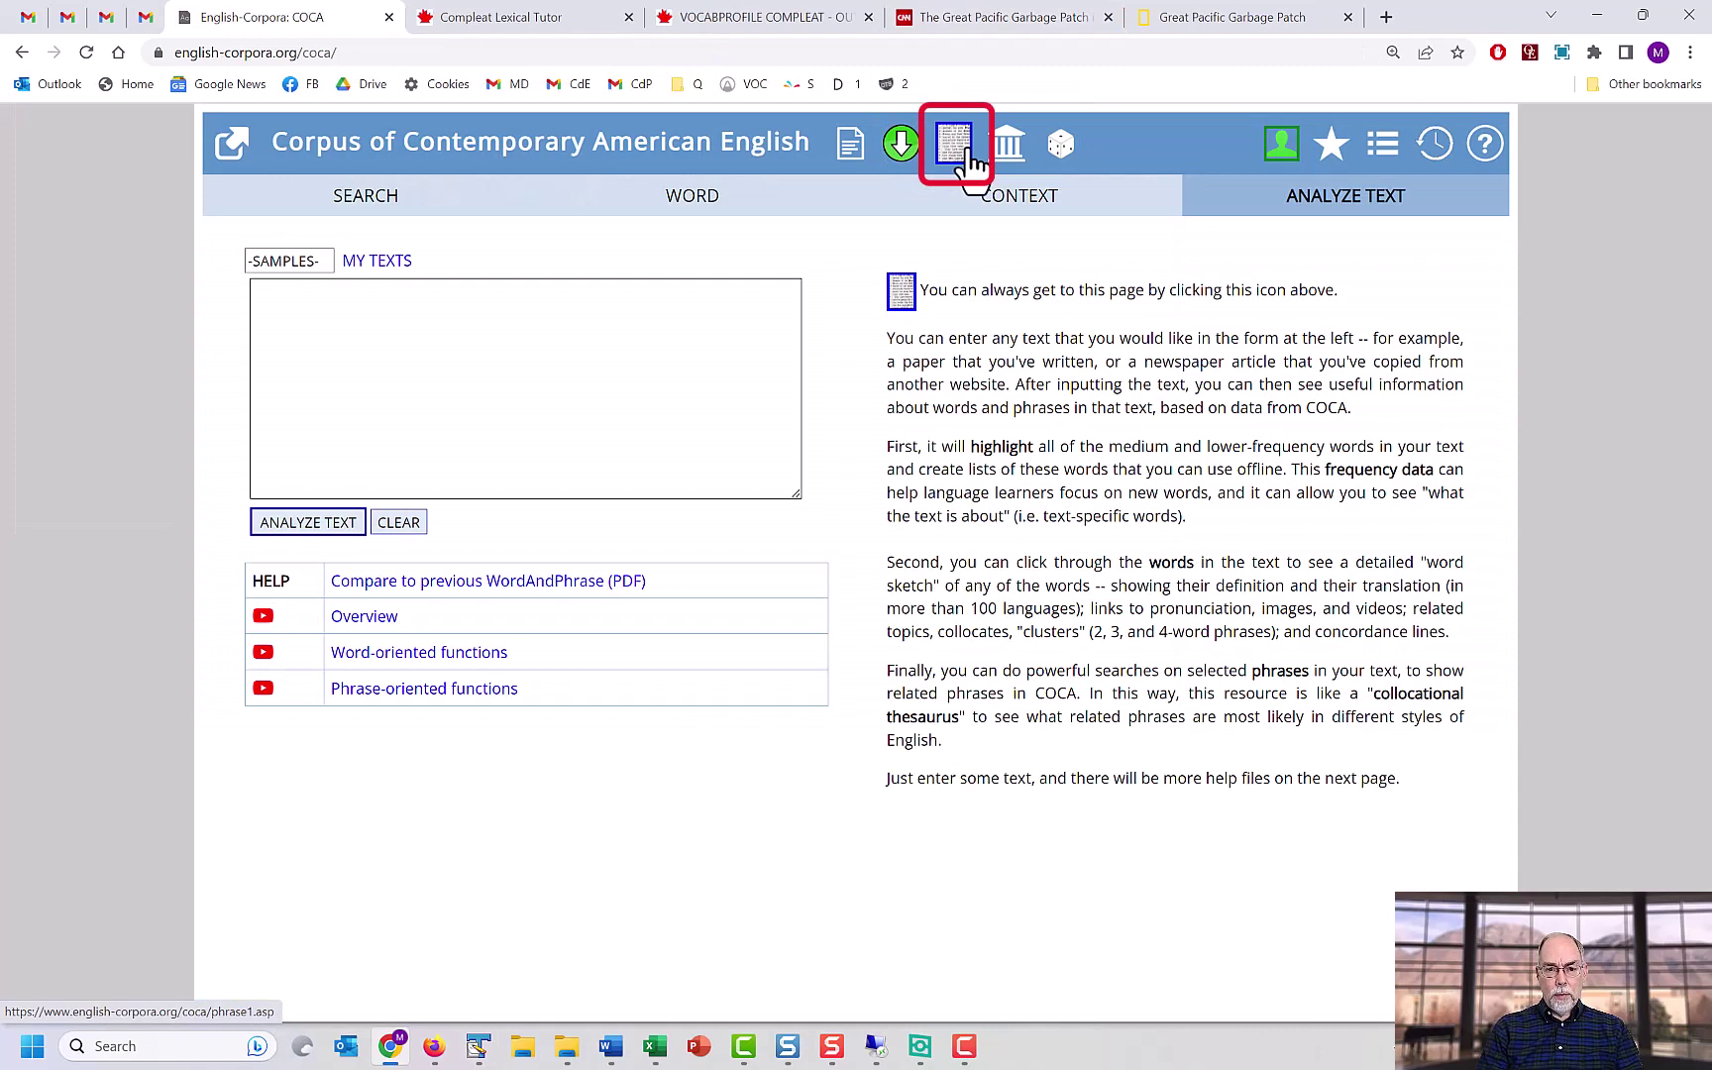
click(436, 317)
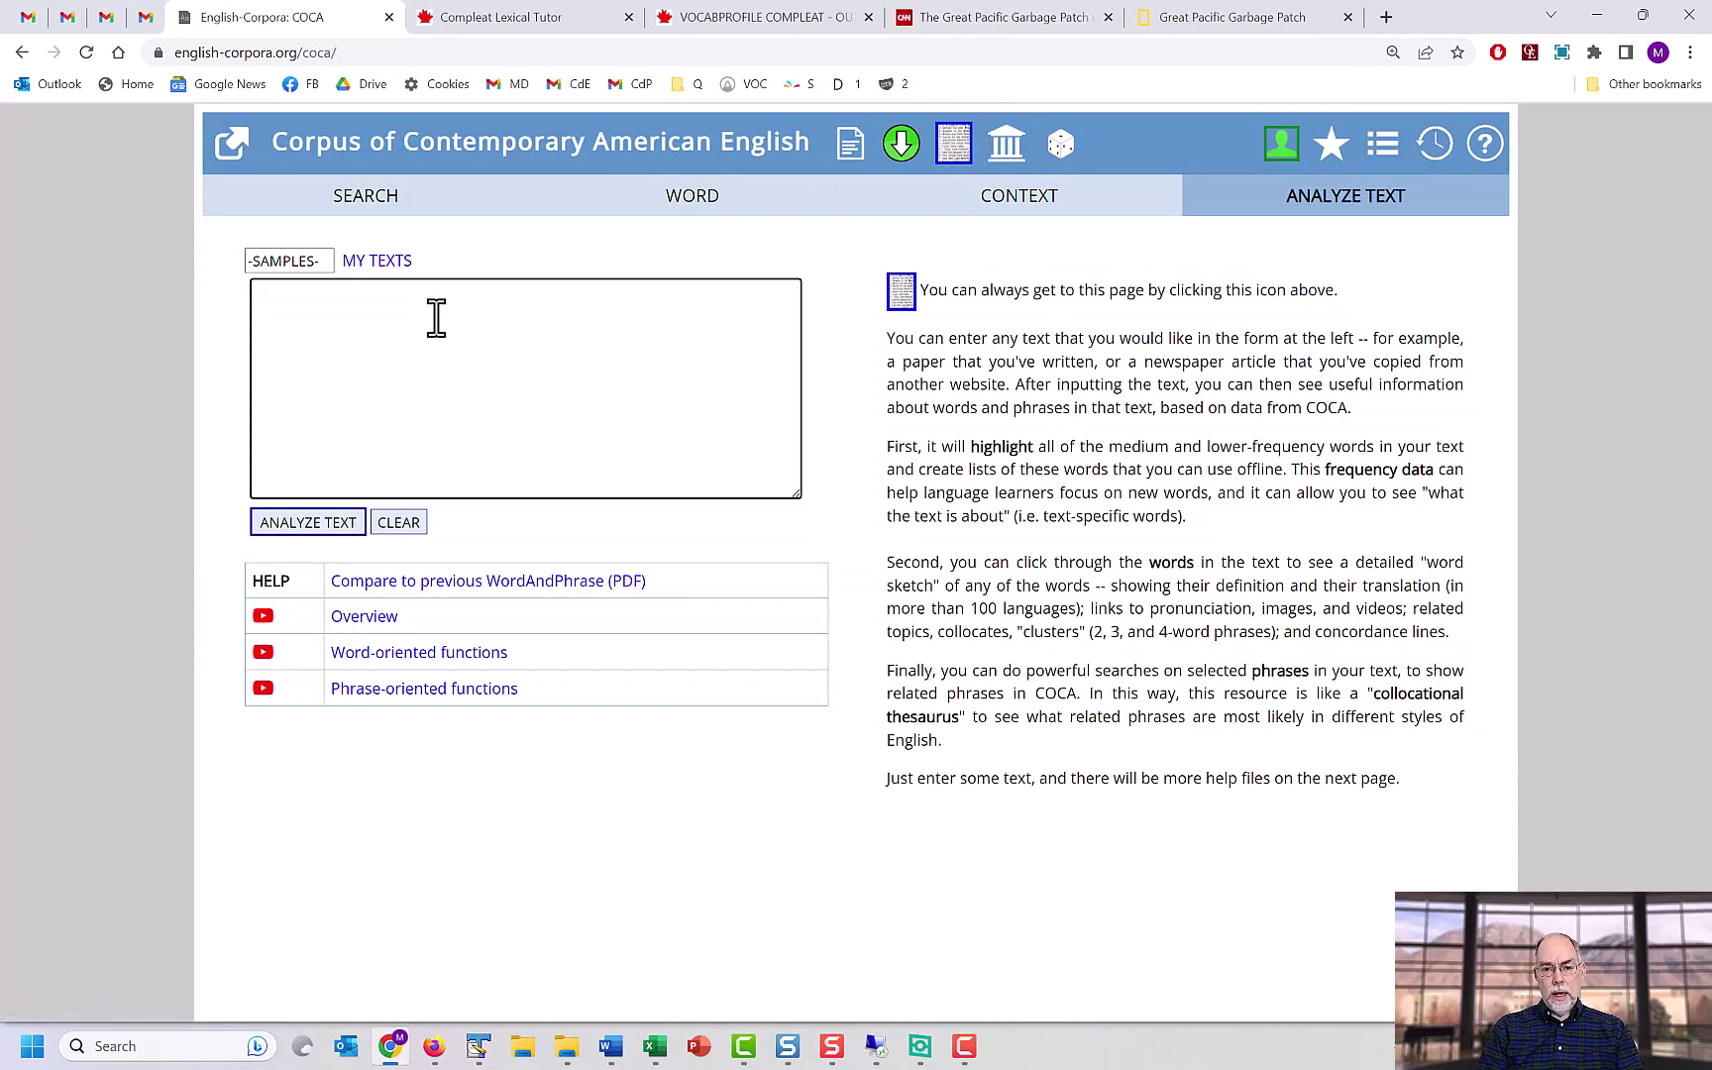
key(ctrl+v)
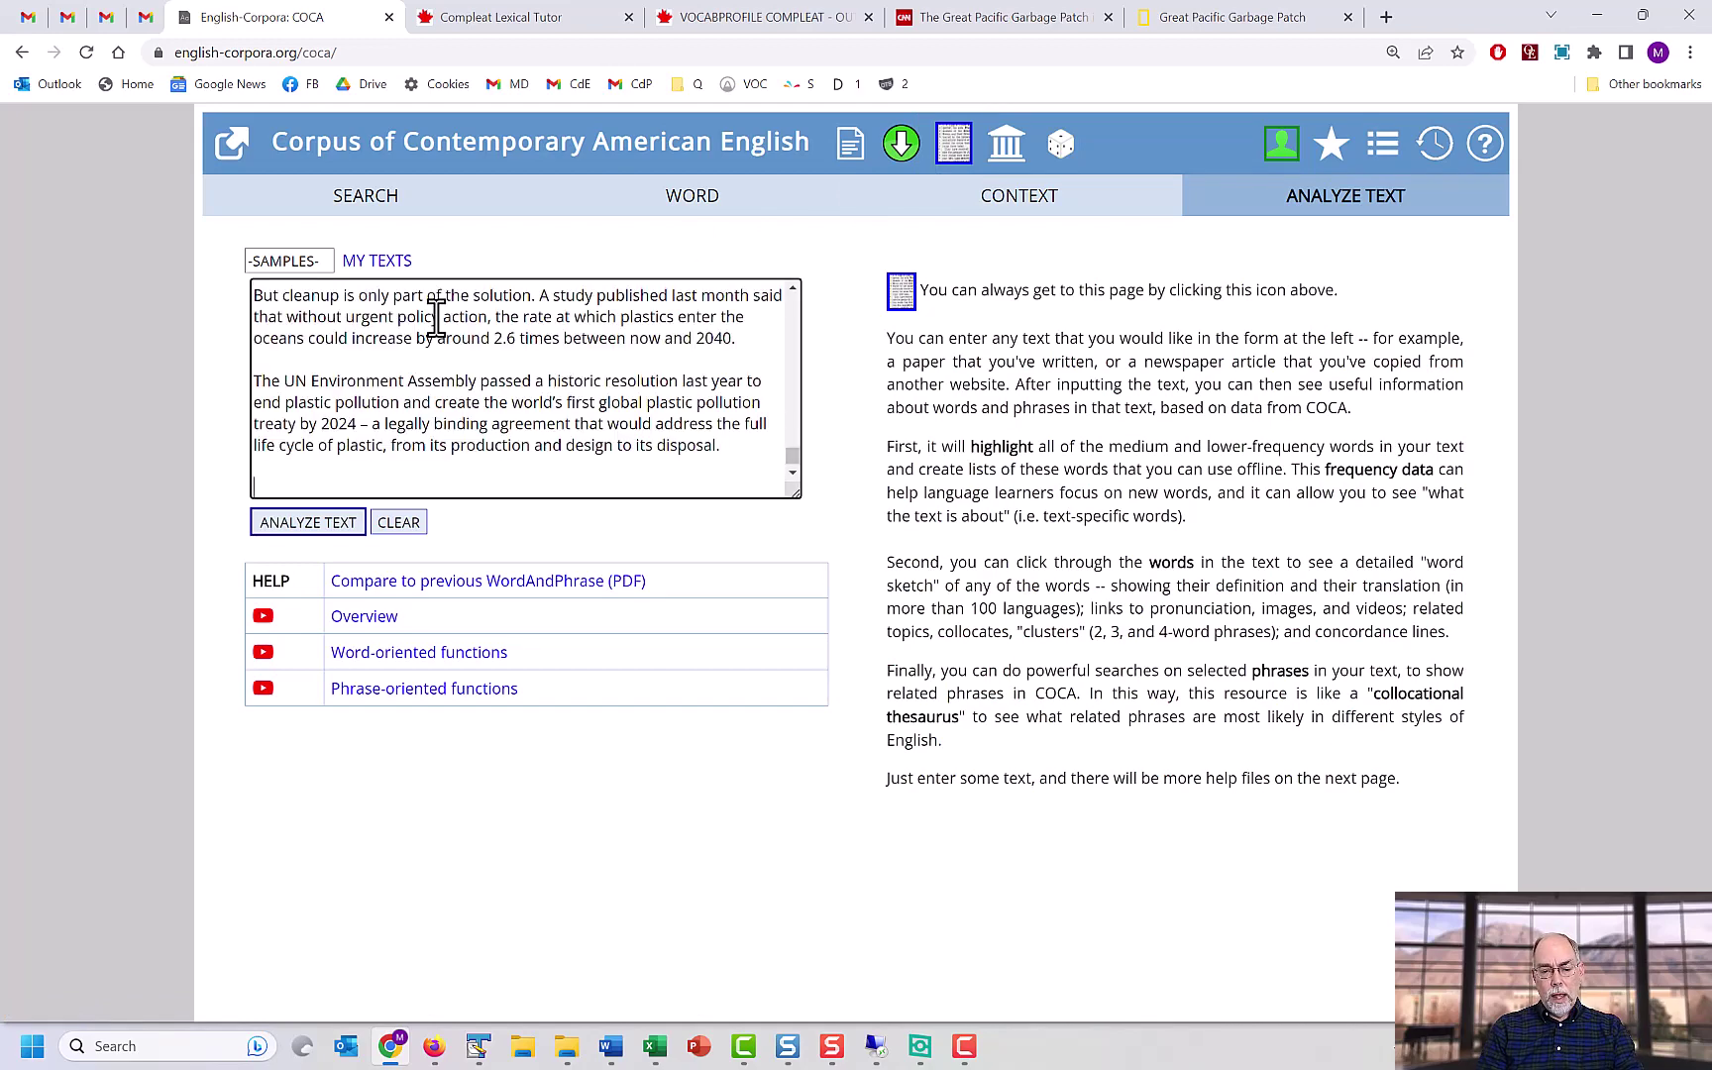
click(302, 524)
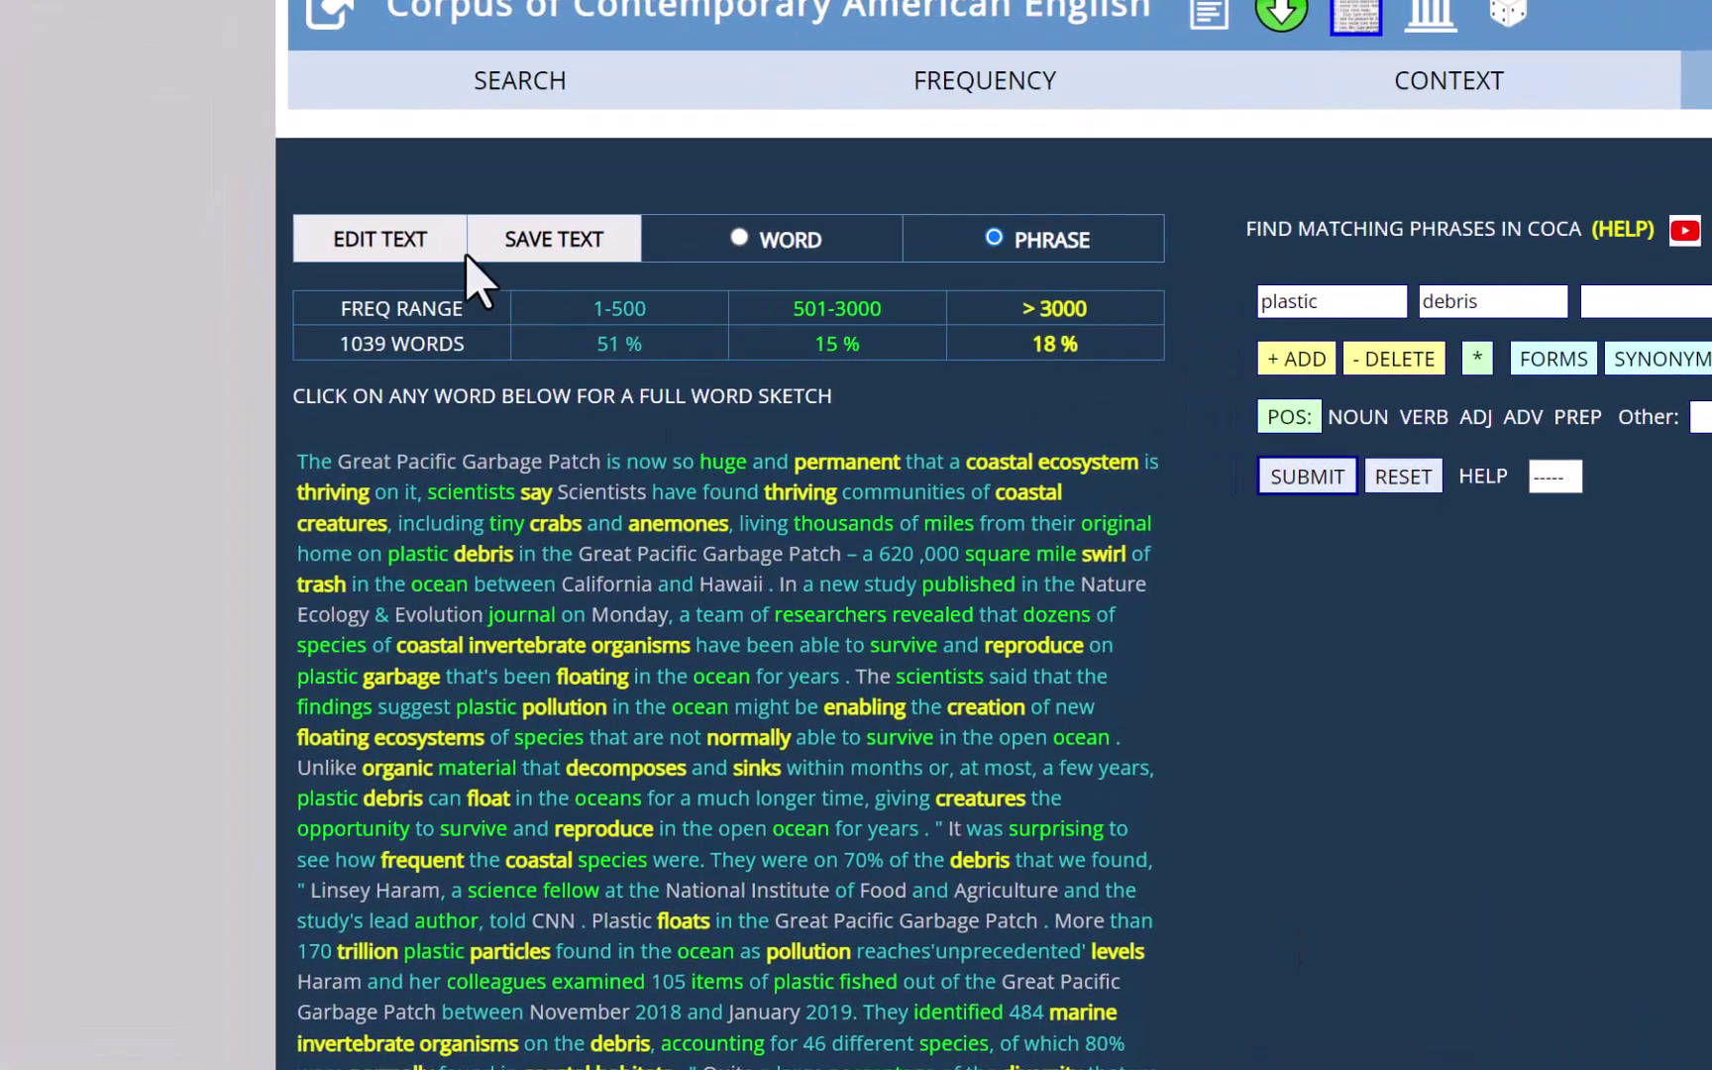
Reopen the article text, analyze it again, and save it to the My Texts list
click(416, 255)
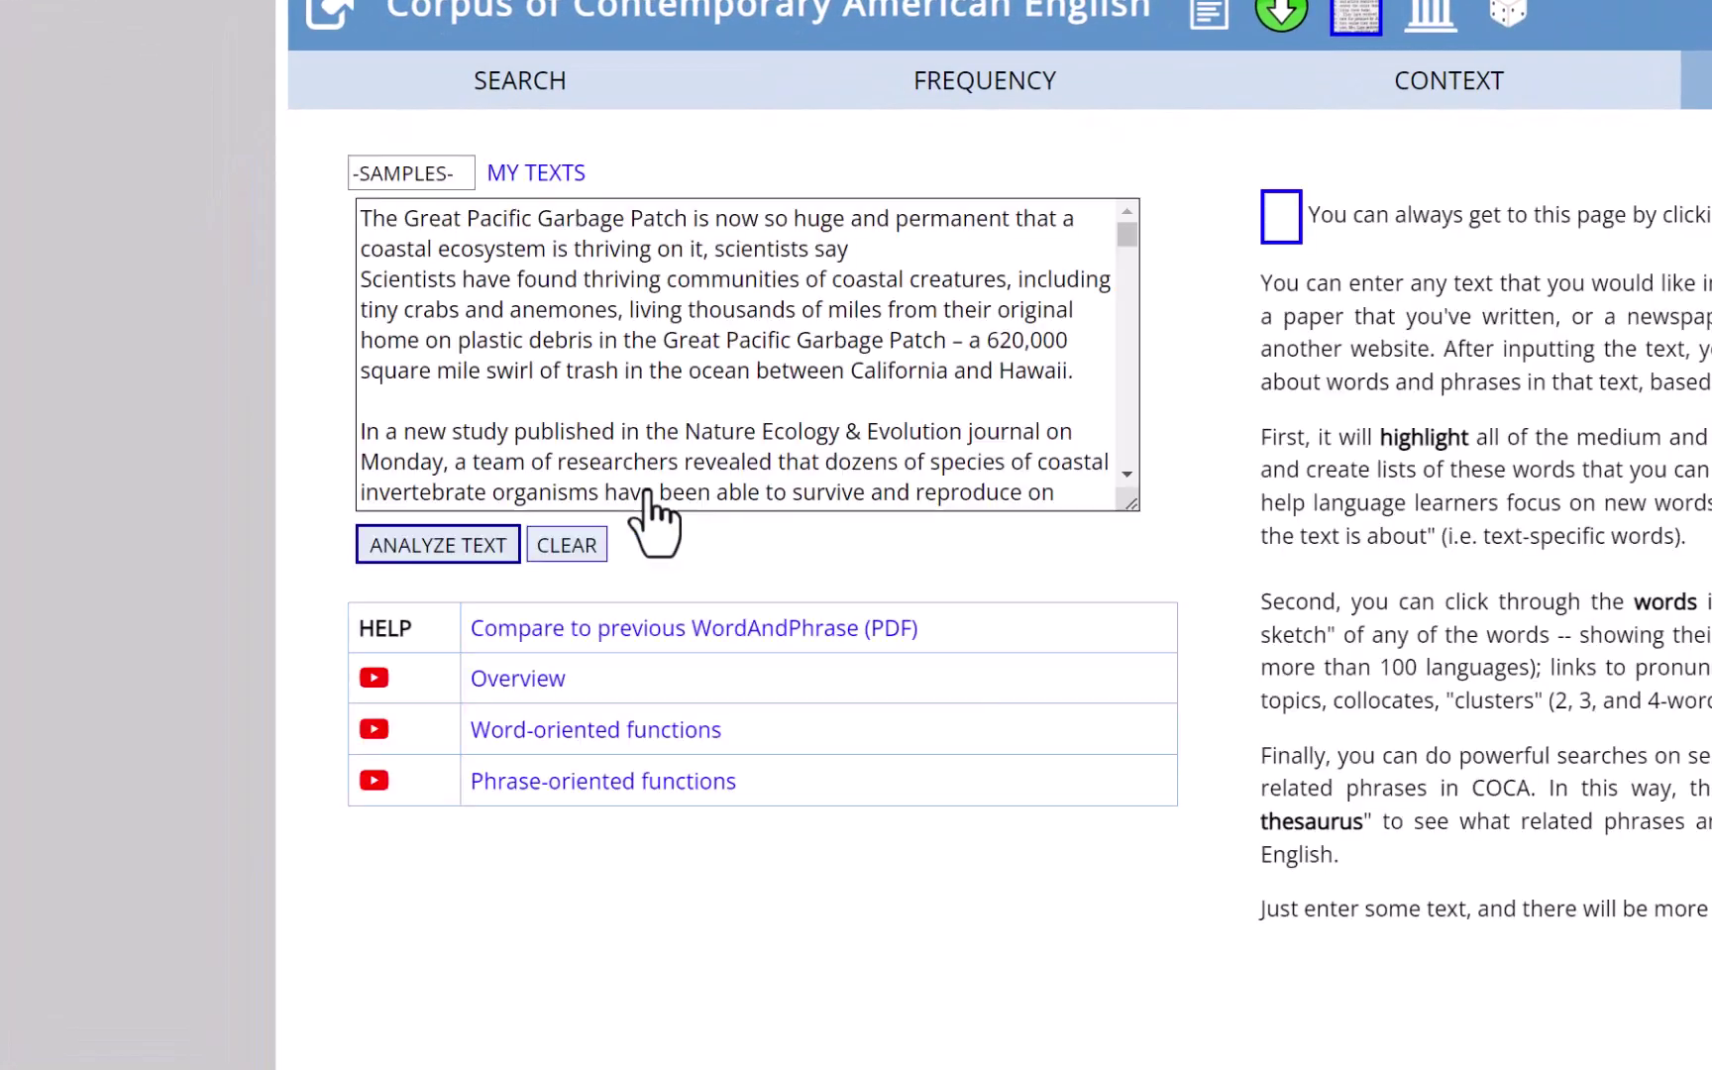
drag(694, 340, 779, 347)
click(780, 346)
click(578, 406)
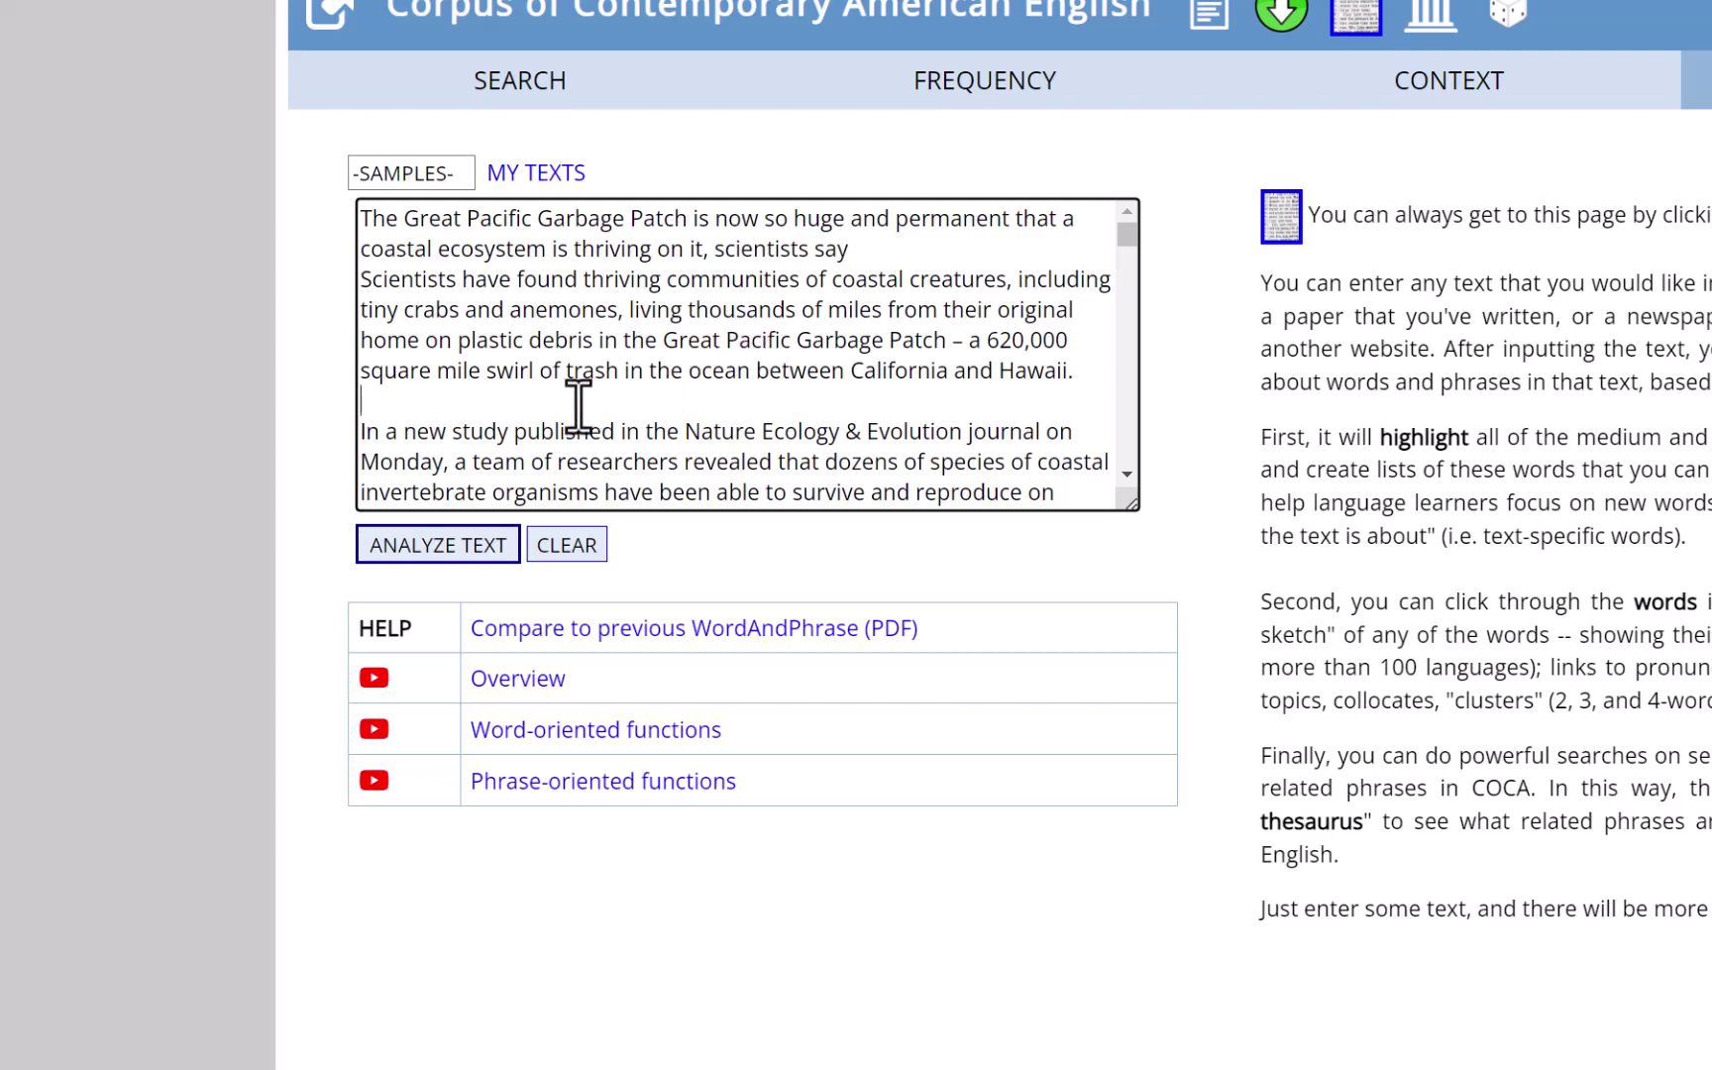
click(456, 545)
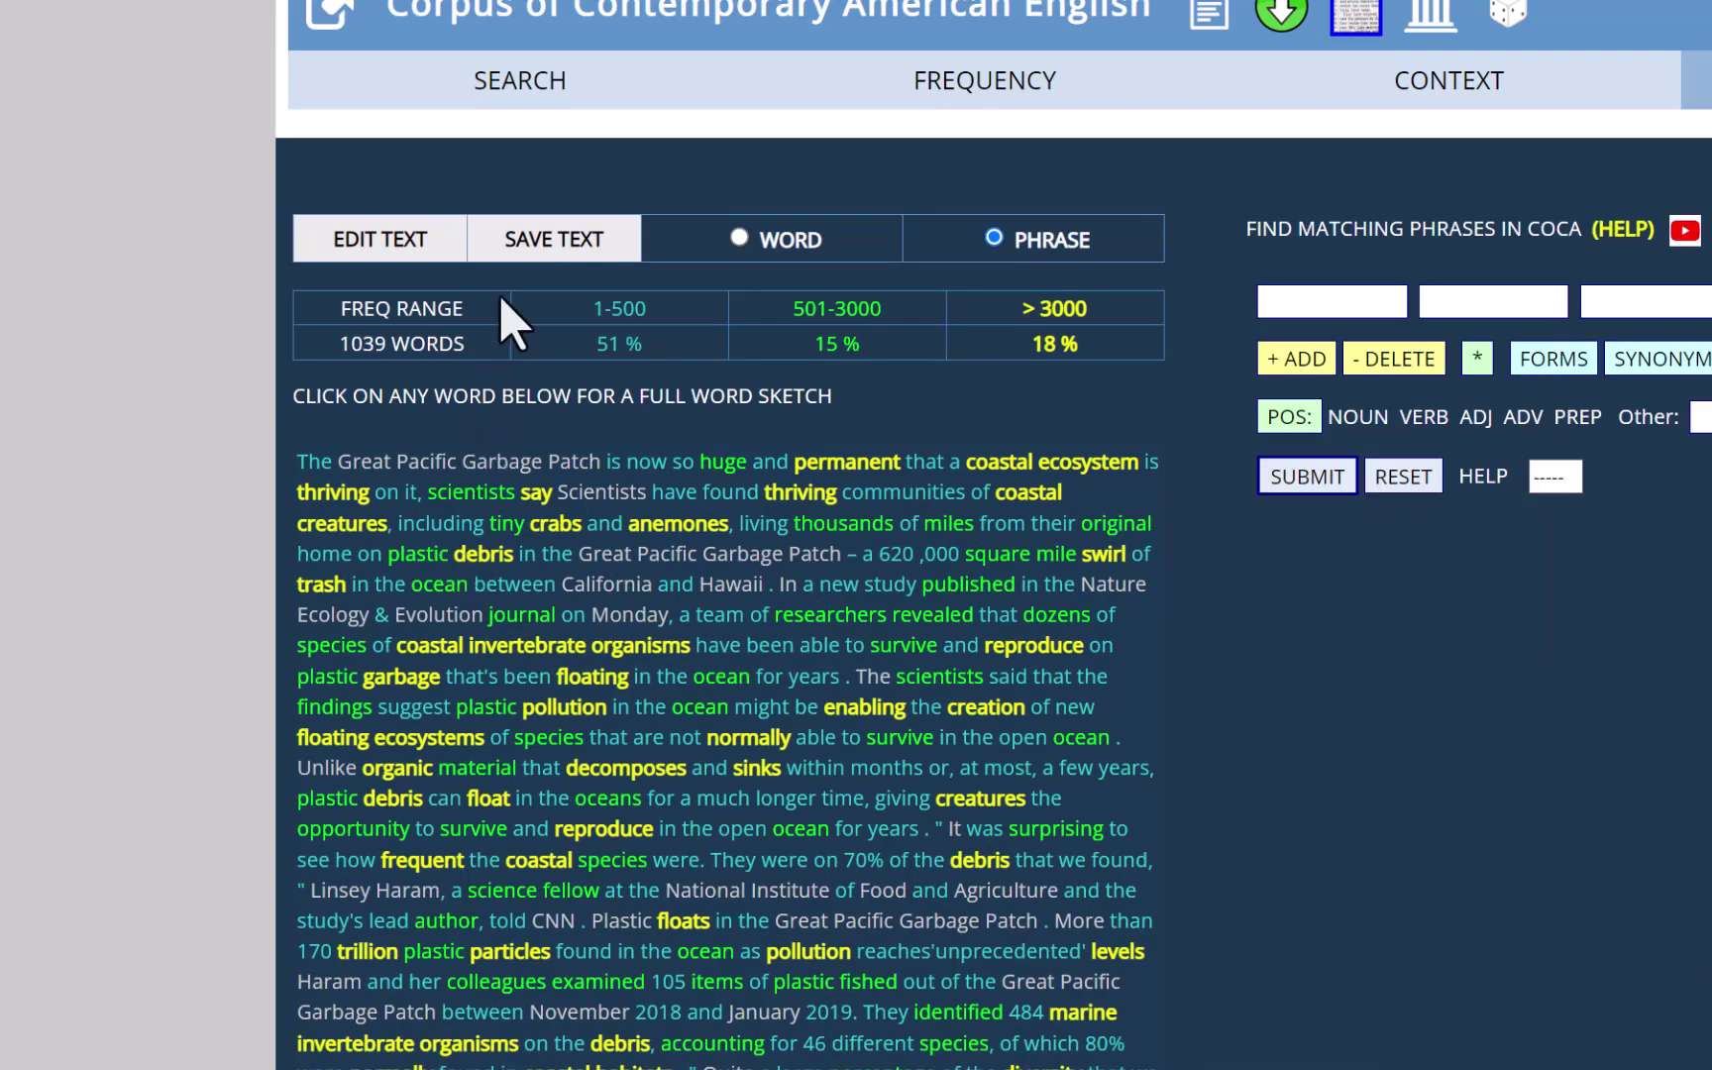
click(557, 270)
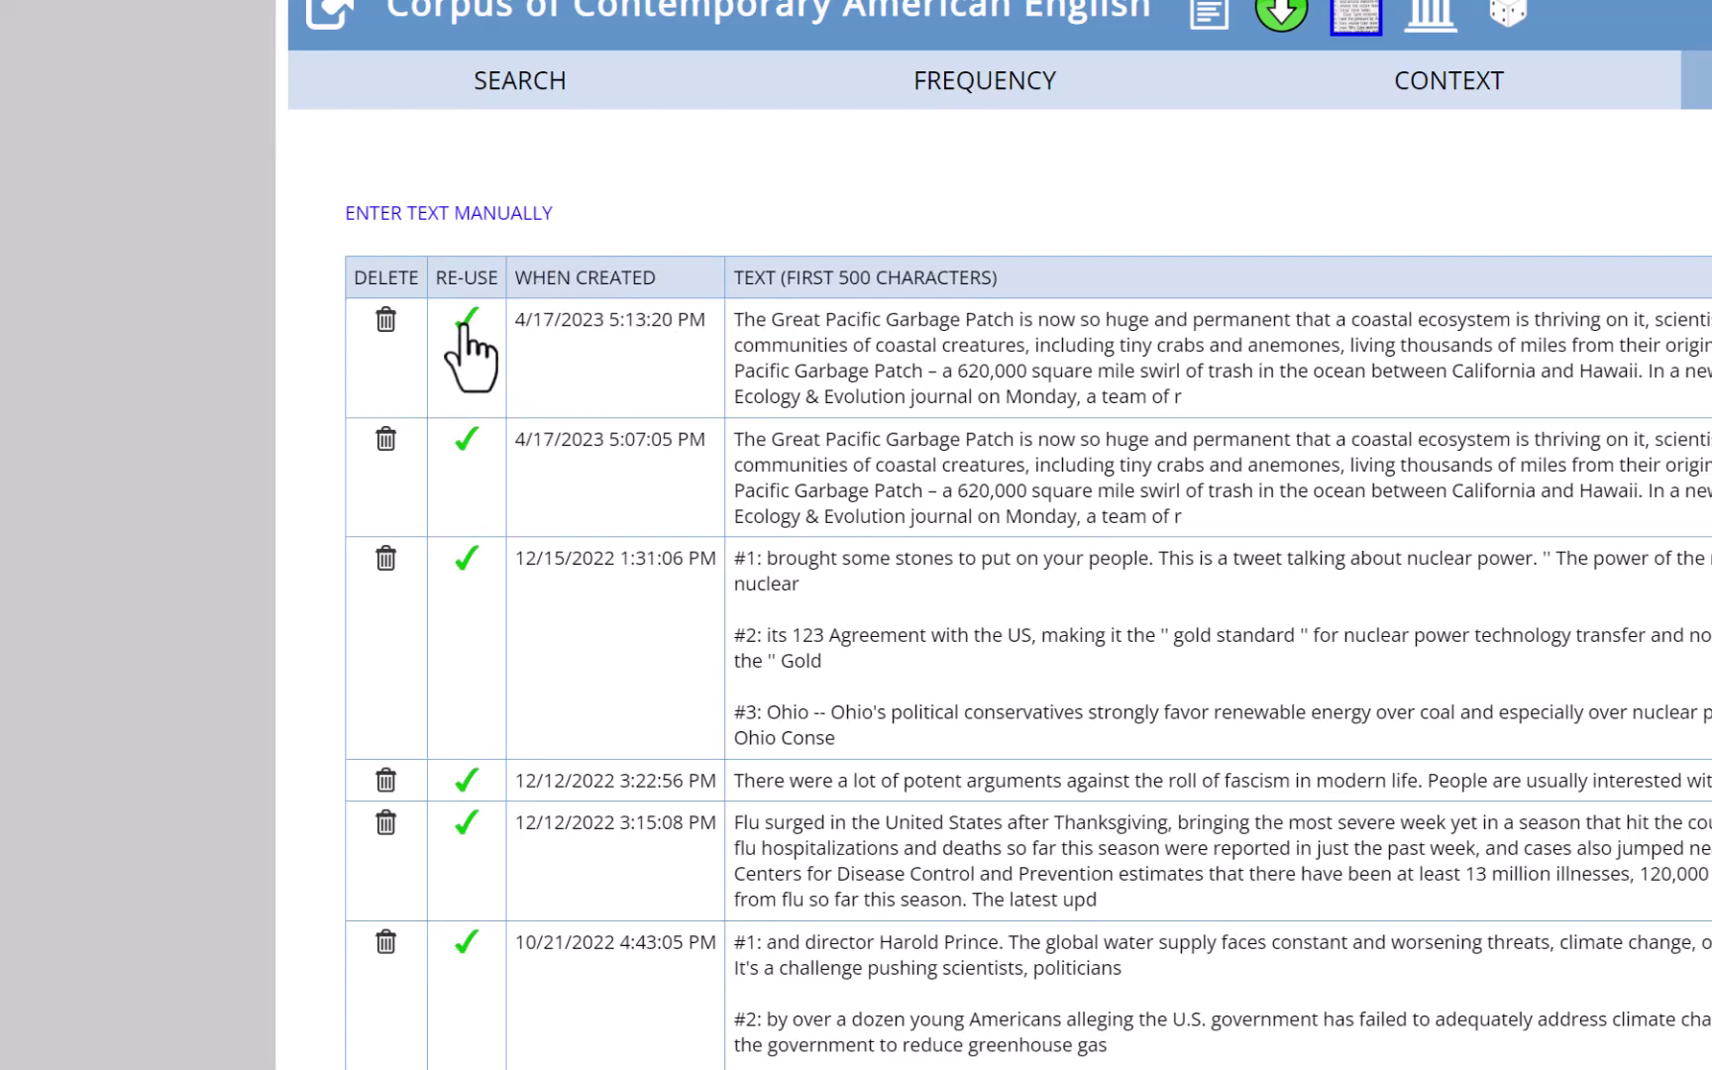
Analyze the Garbage Patch article in WORD mode for frequency-coloured text and low, mid and high frequency lists
click(462, 327)
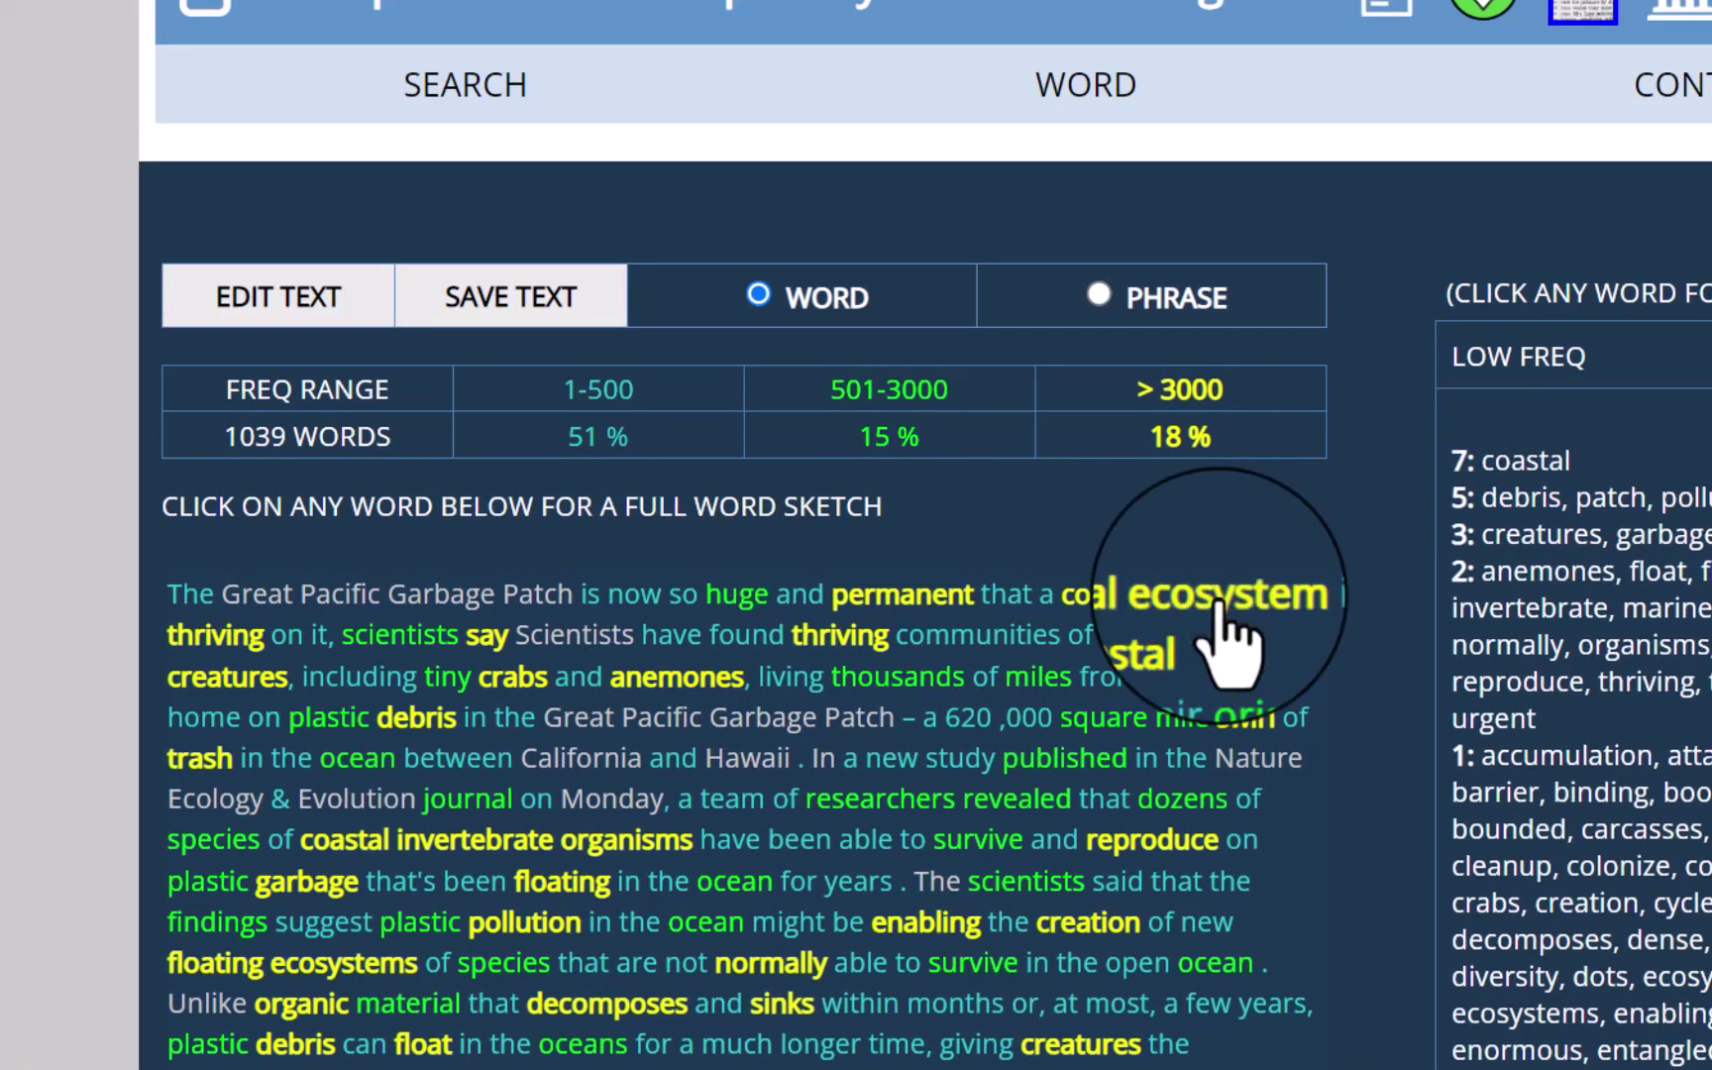
Open the word page for 'ecosystem' and show its full collocates list, led by 'service' (952)
click(1218, 606)
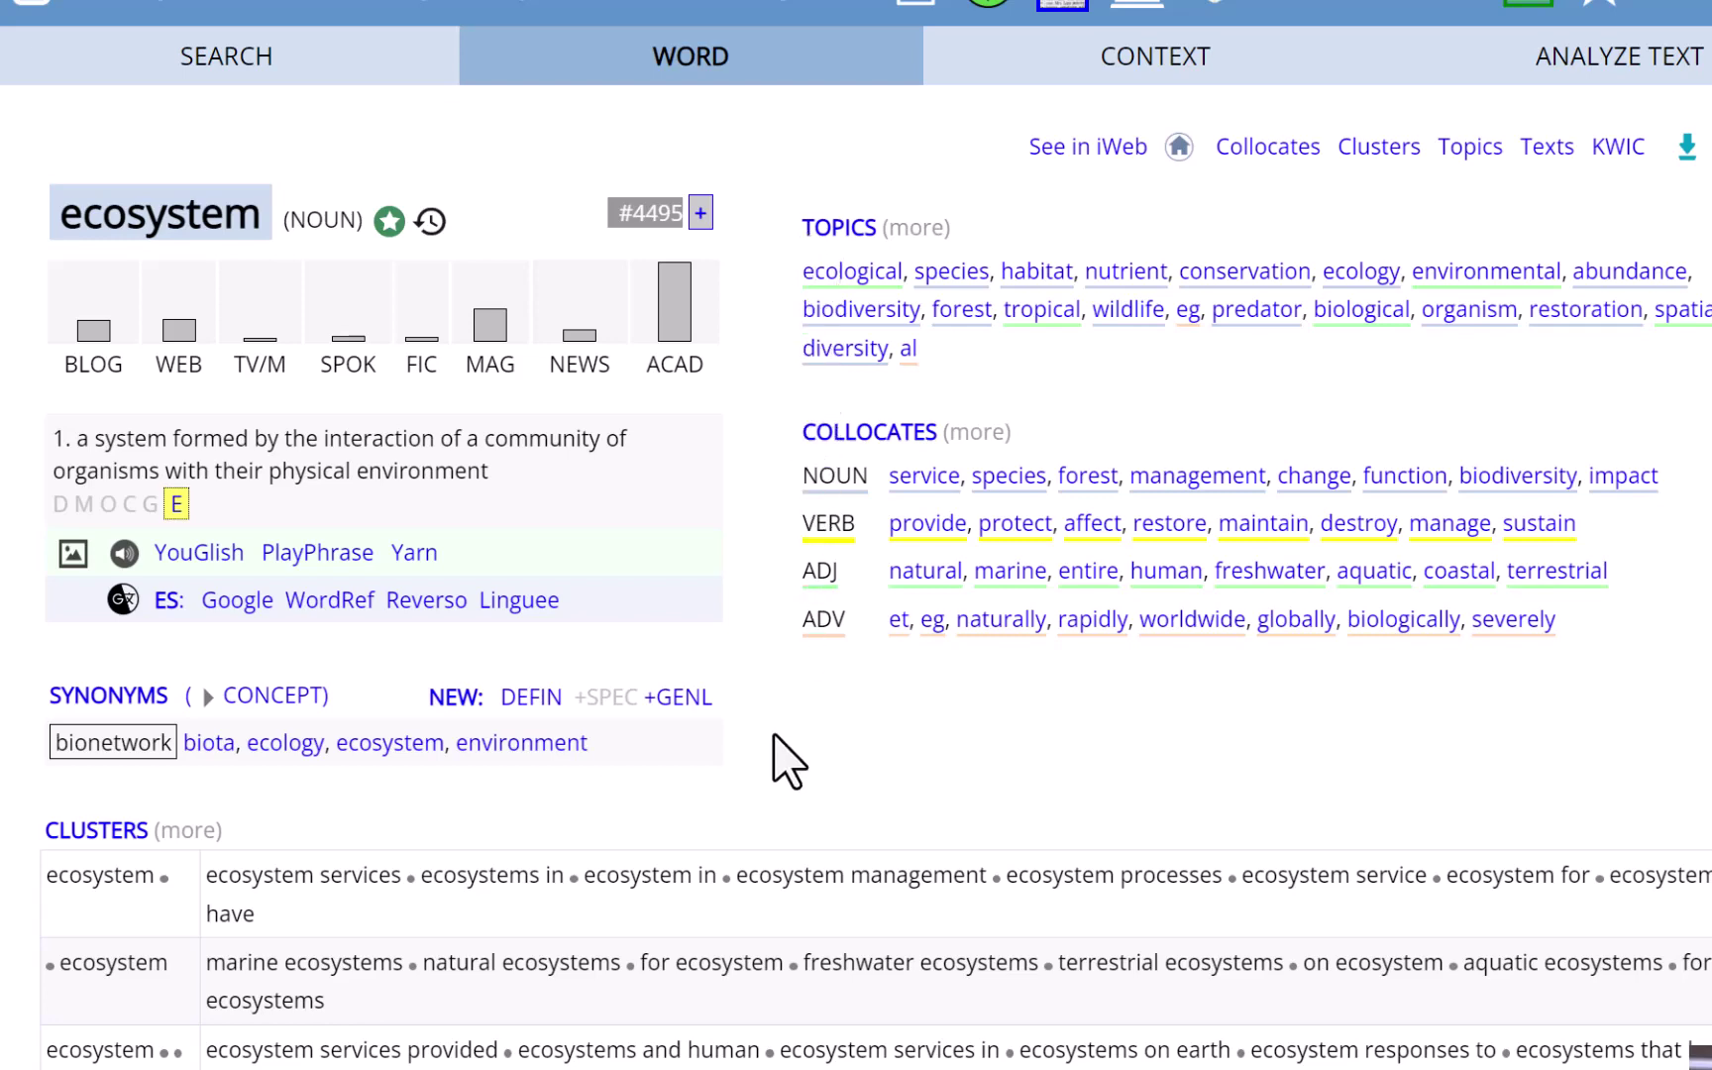
scroll(569, 755, down, 2)
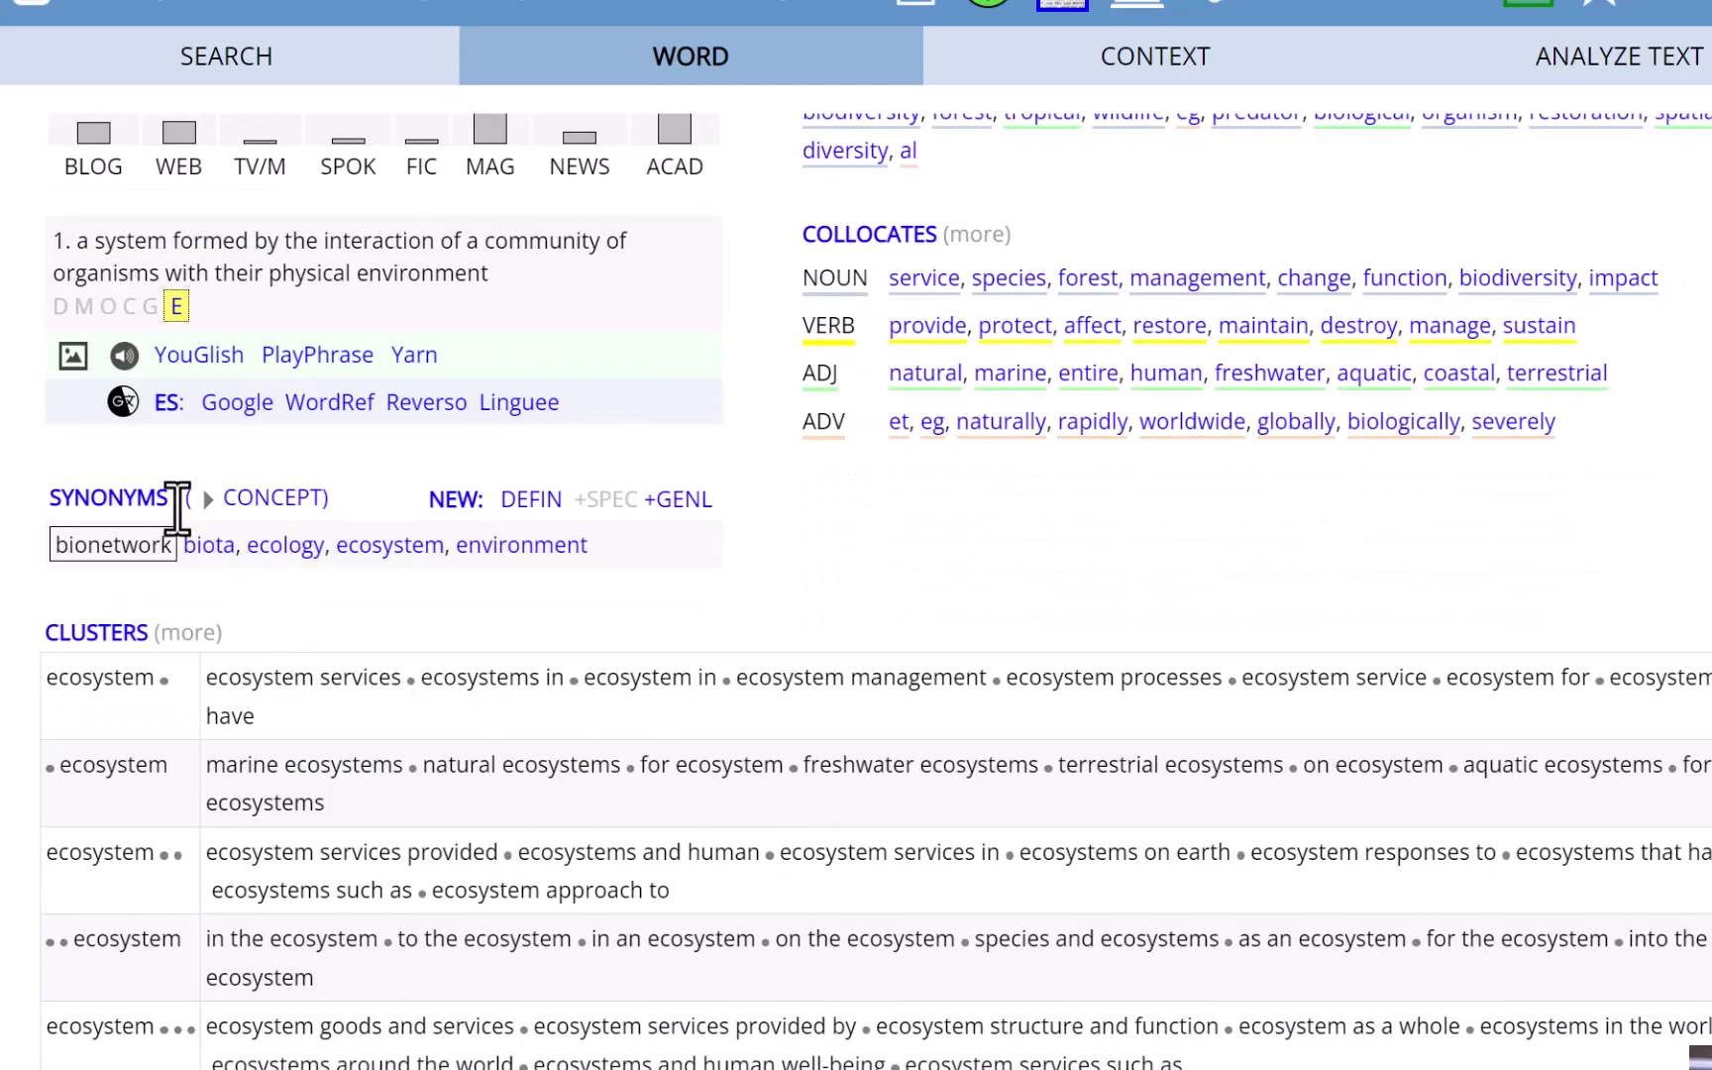
scroll(340, 676, down, 1)
scroll(340, 677, down, 4)
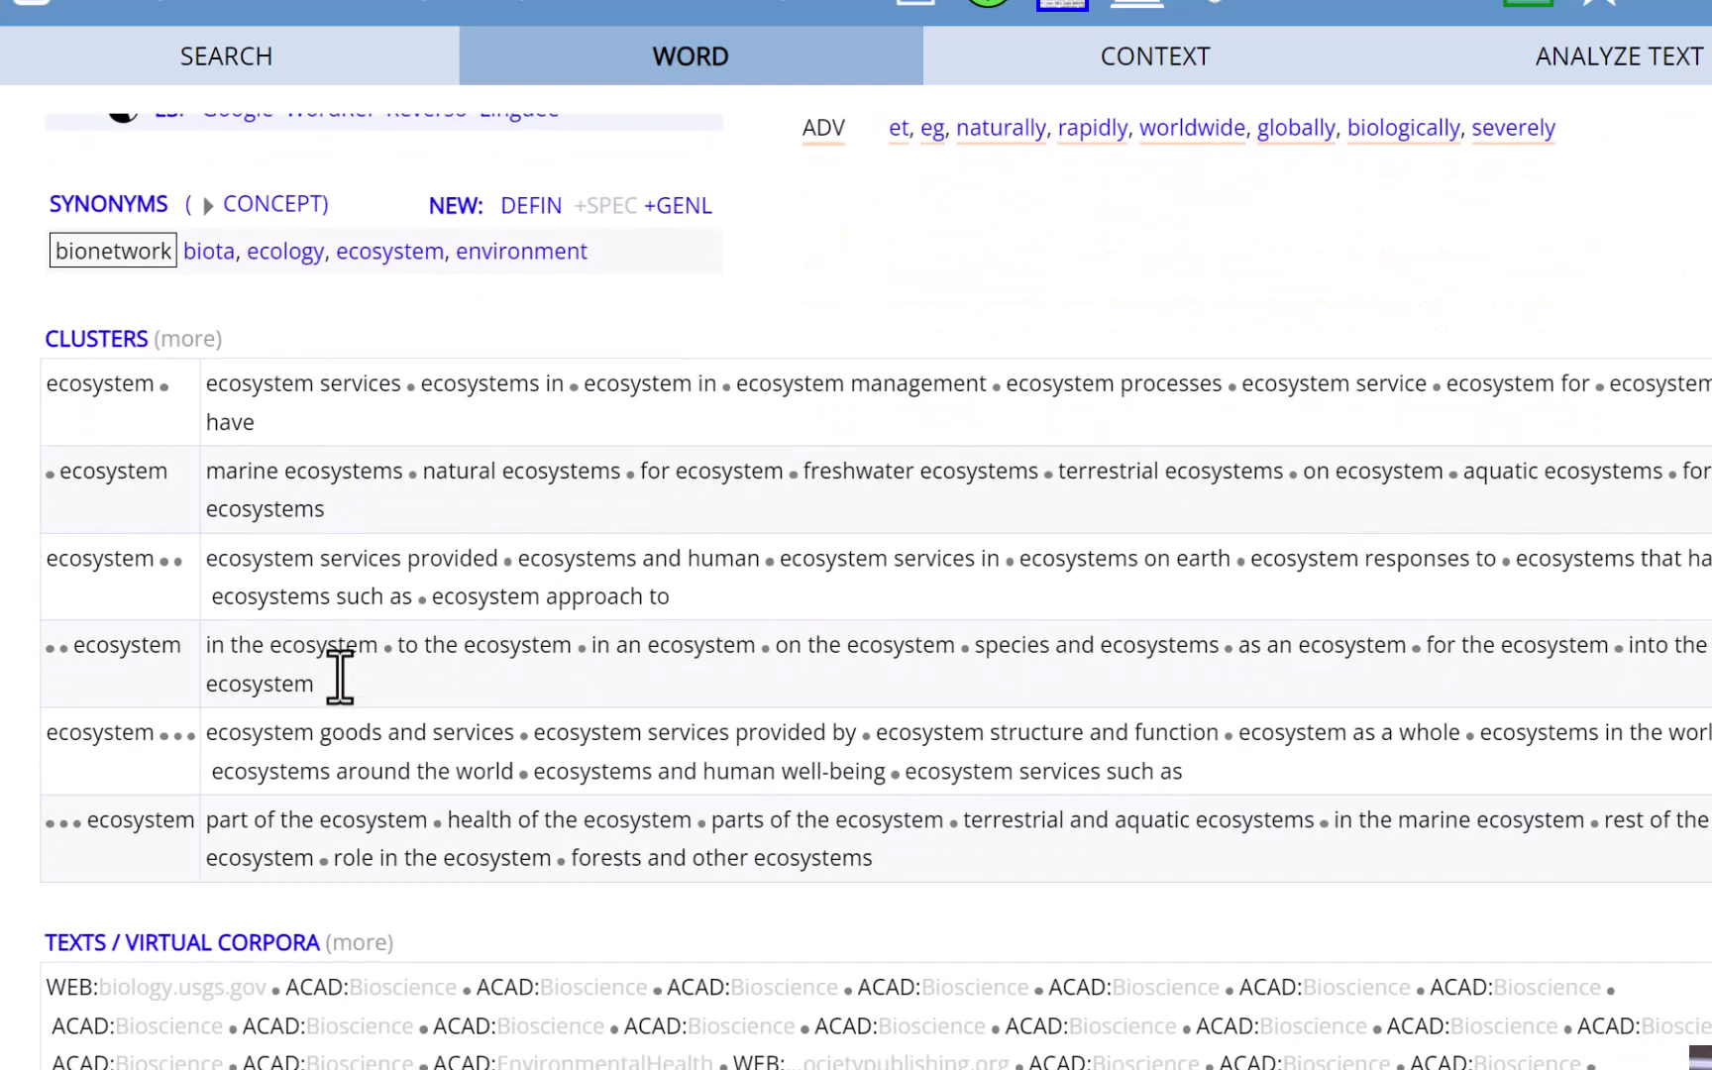
scroll(340, 677, down, 1)
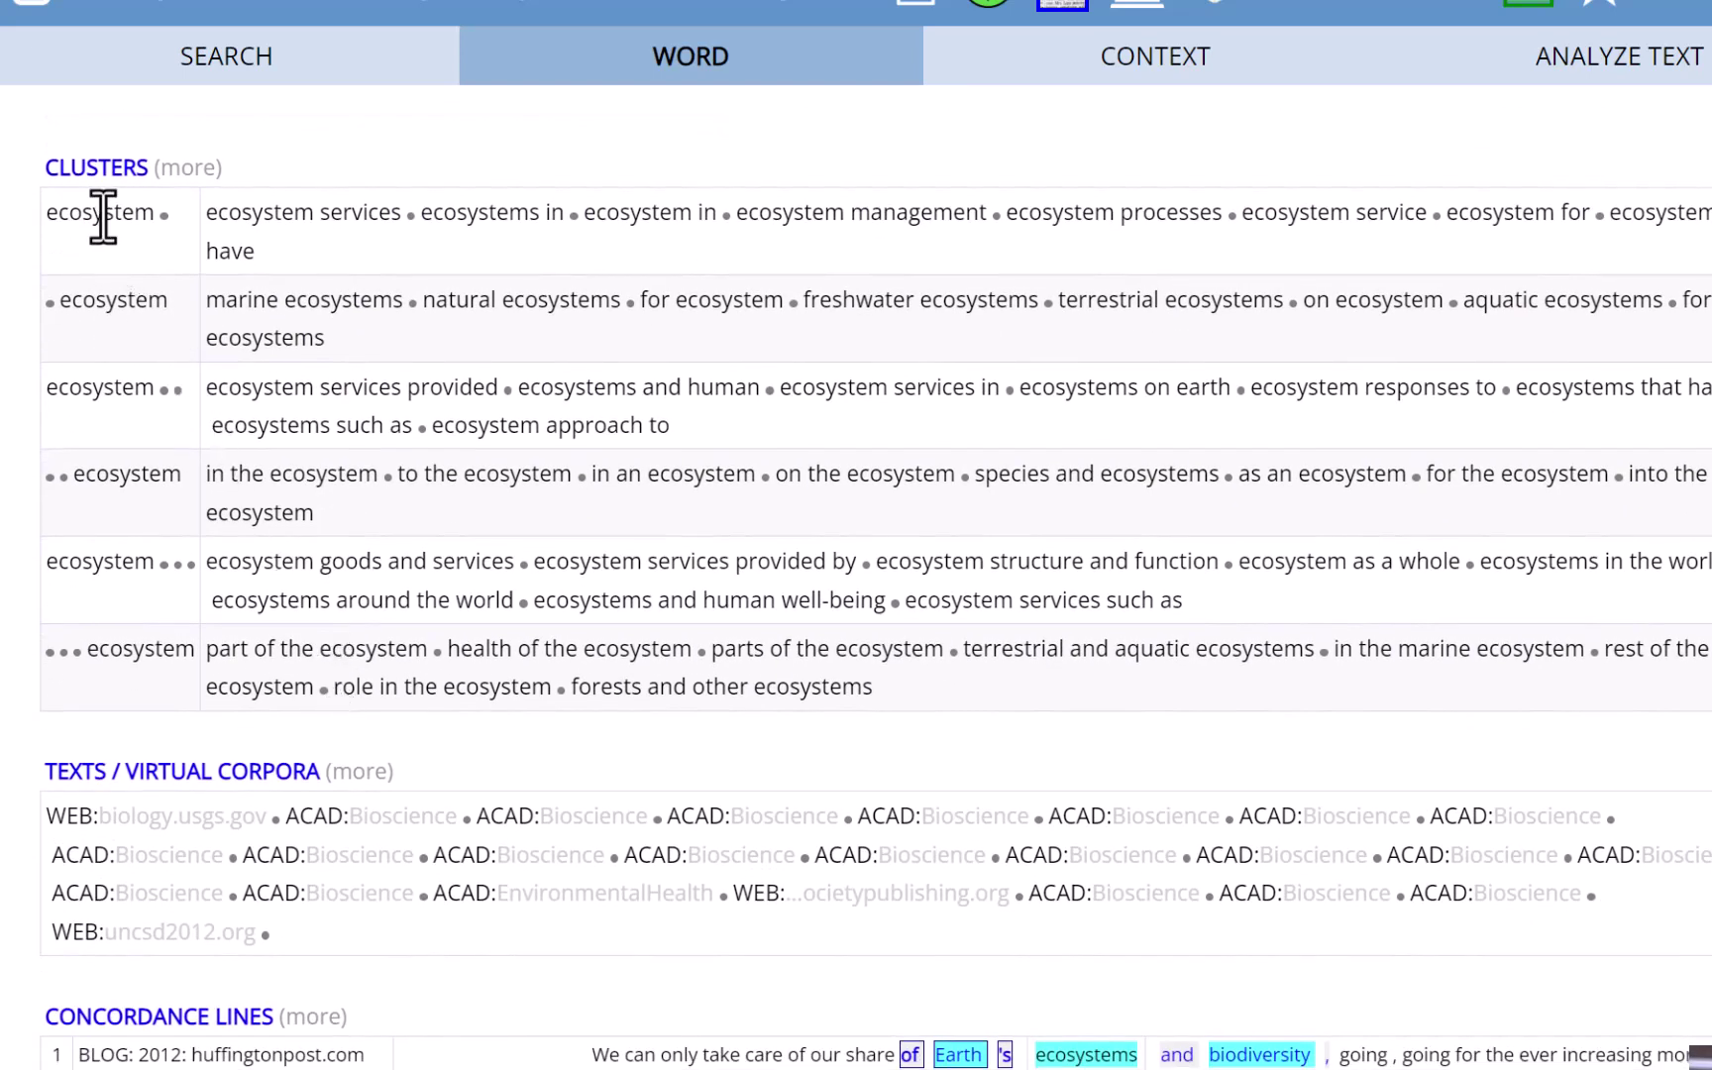
scroll(535, 821, down, 3)
scroll(535, 821, down, 2)
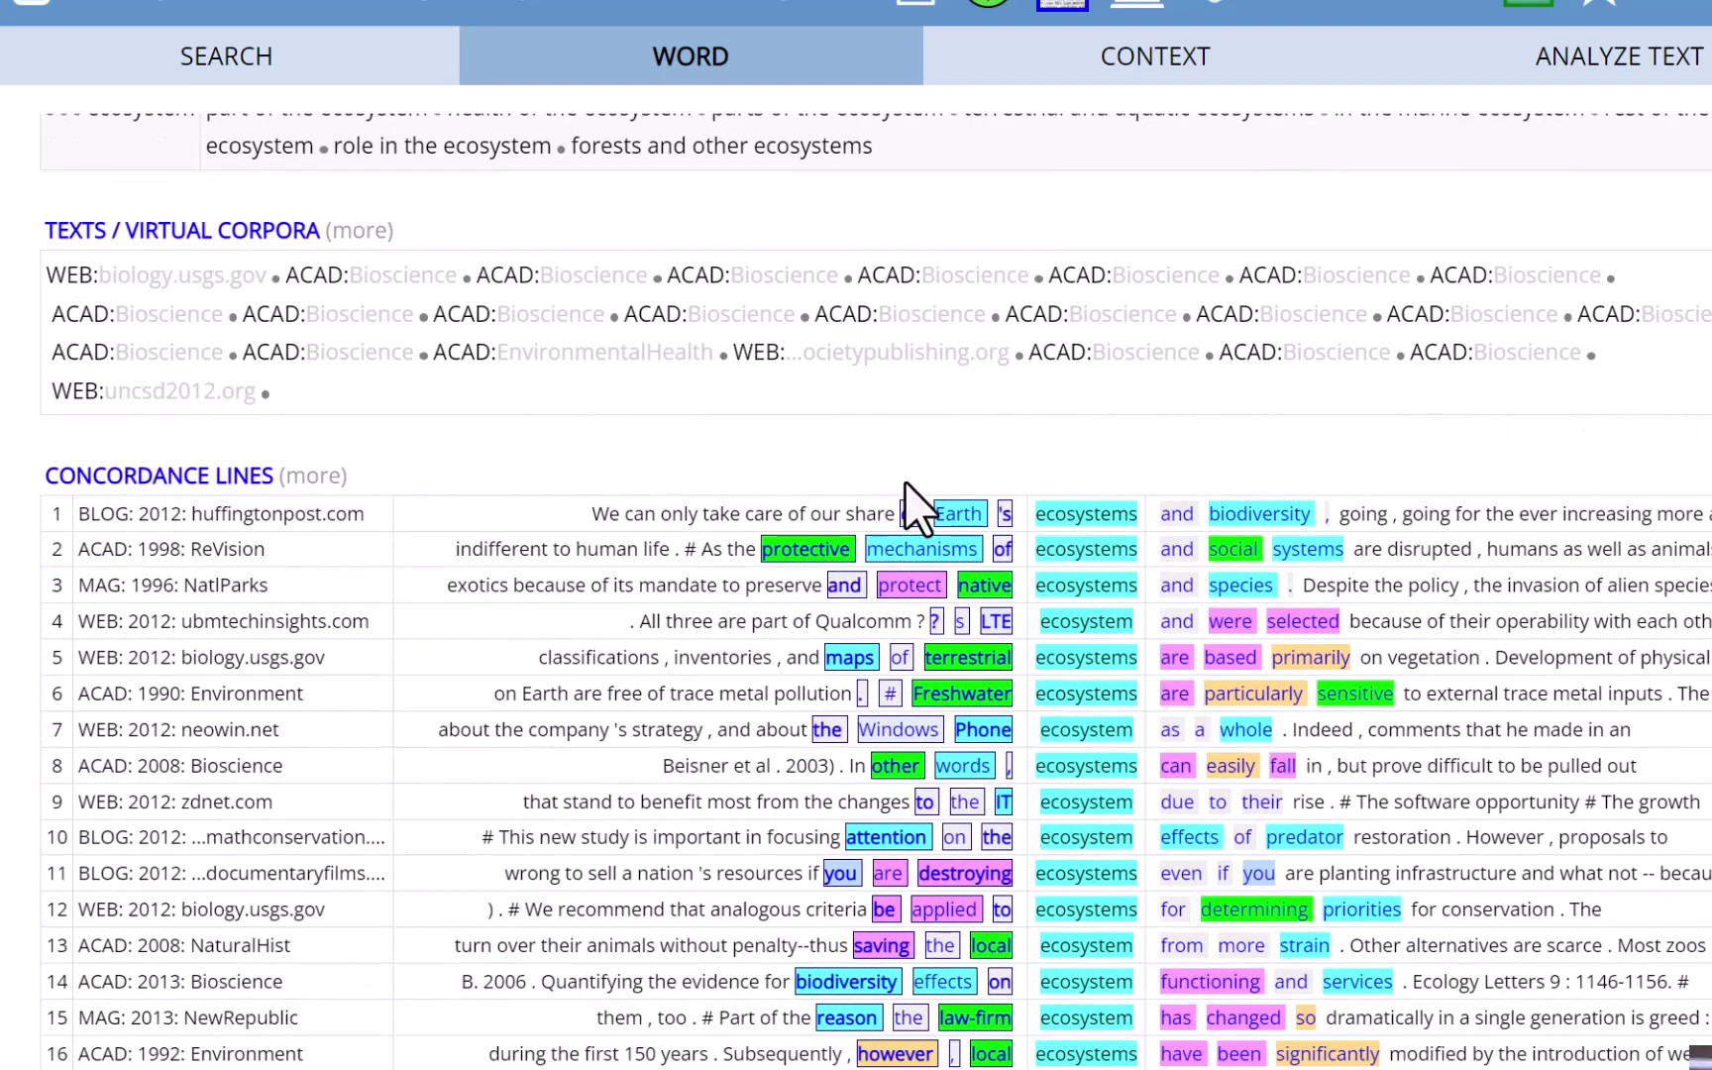
scroll(906, 486, down, 2)
scroll(905, 485, up, 10)
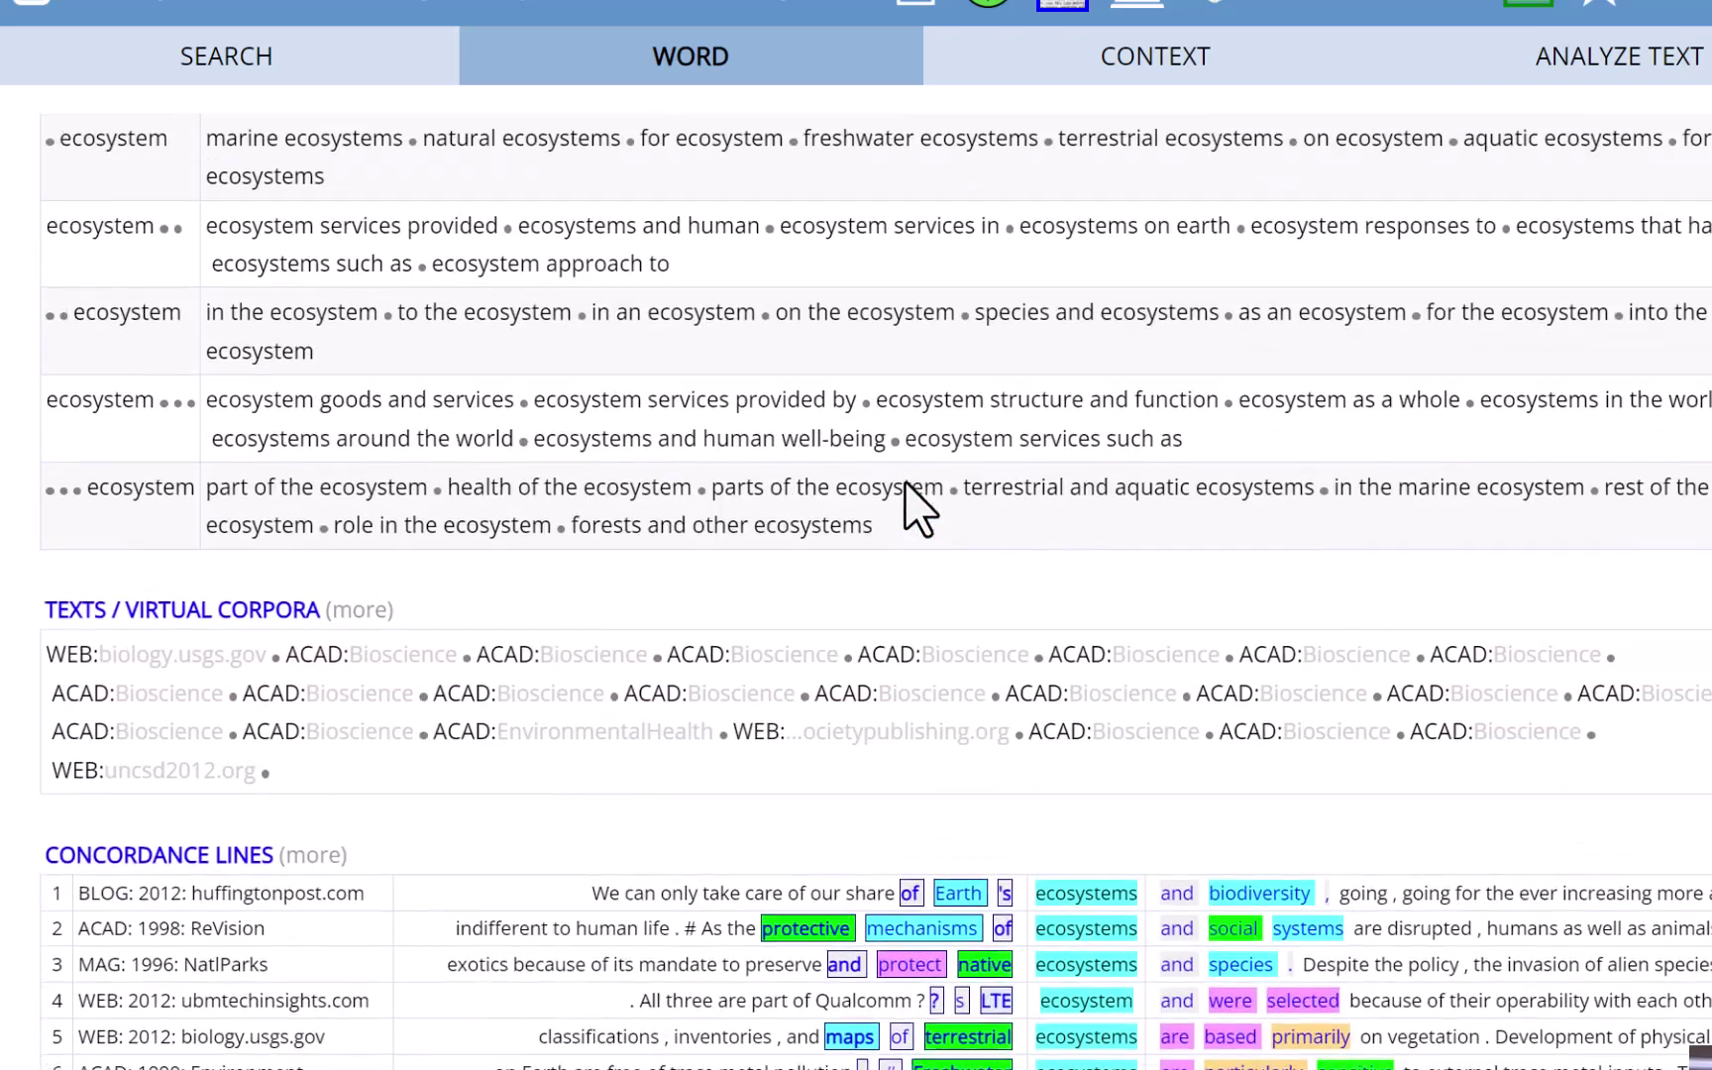
scroll(905, 485, up, 2)
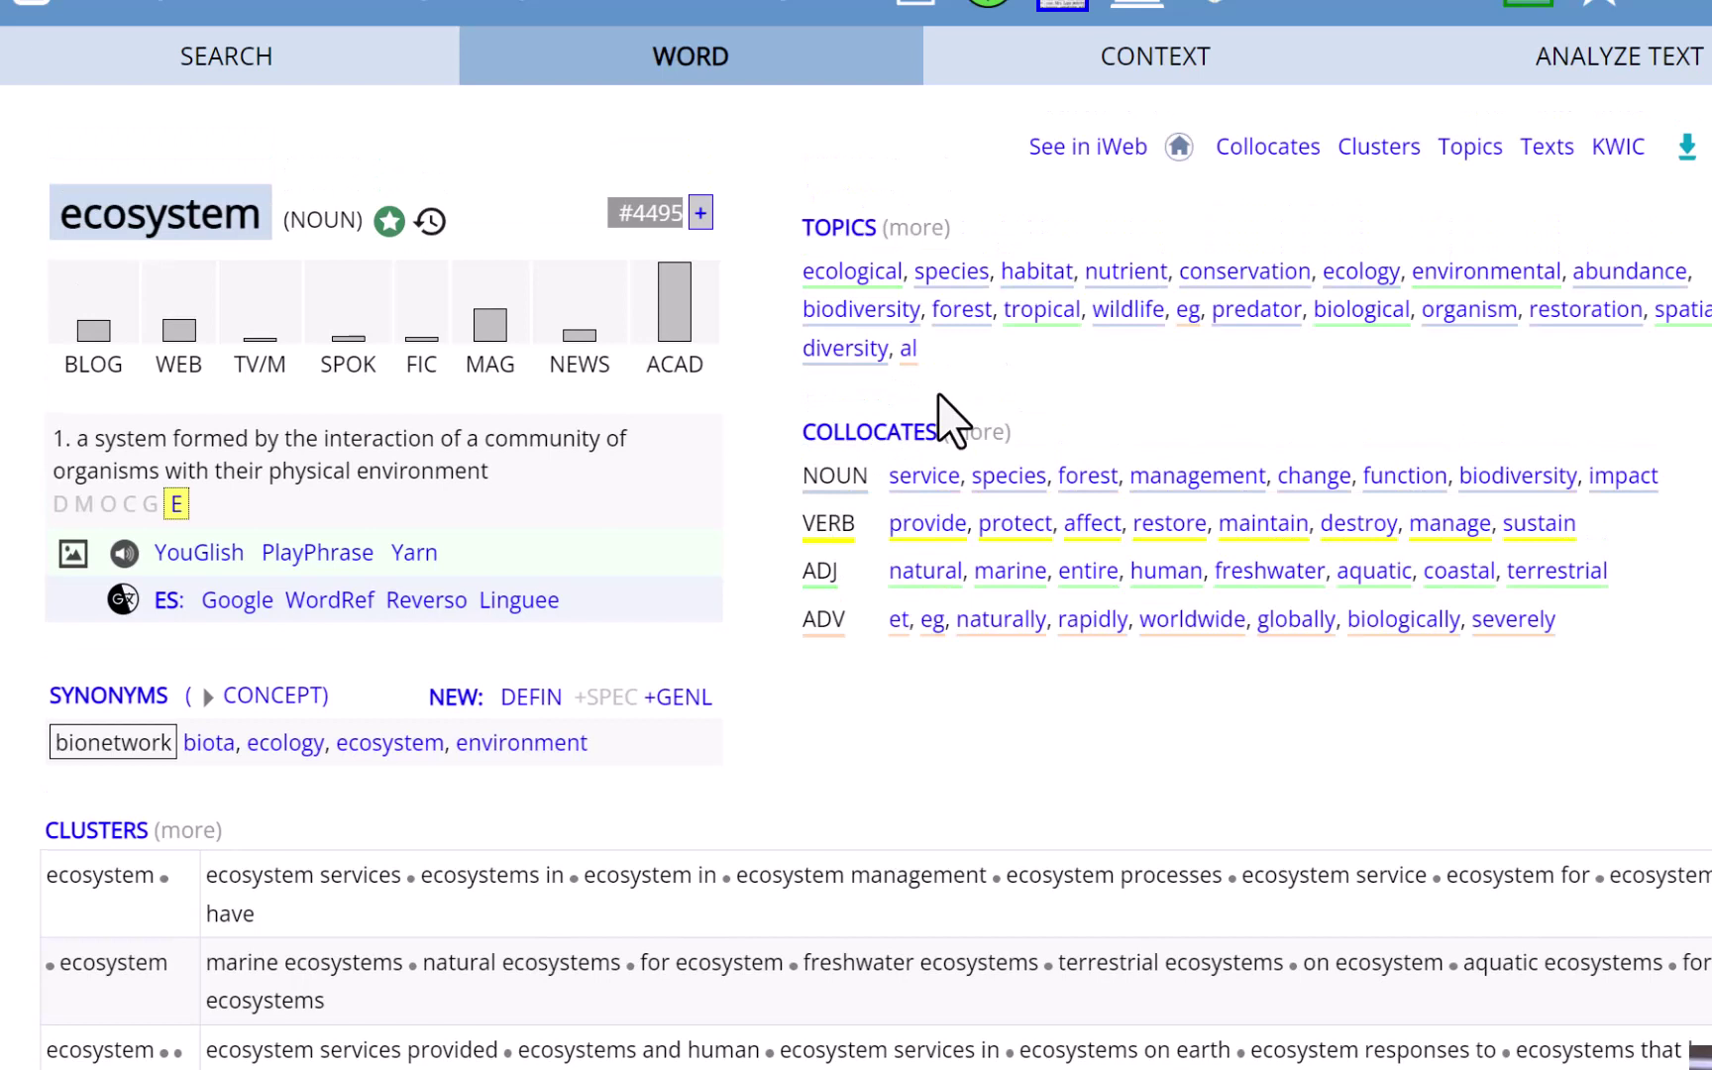
click(853, 441)
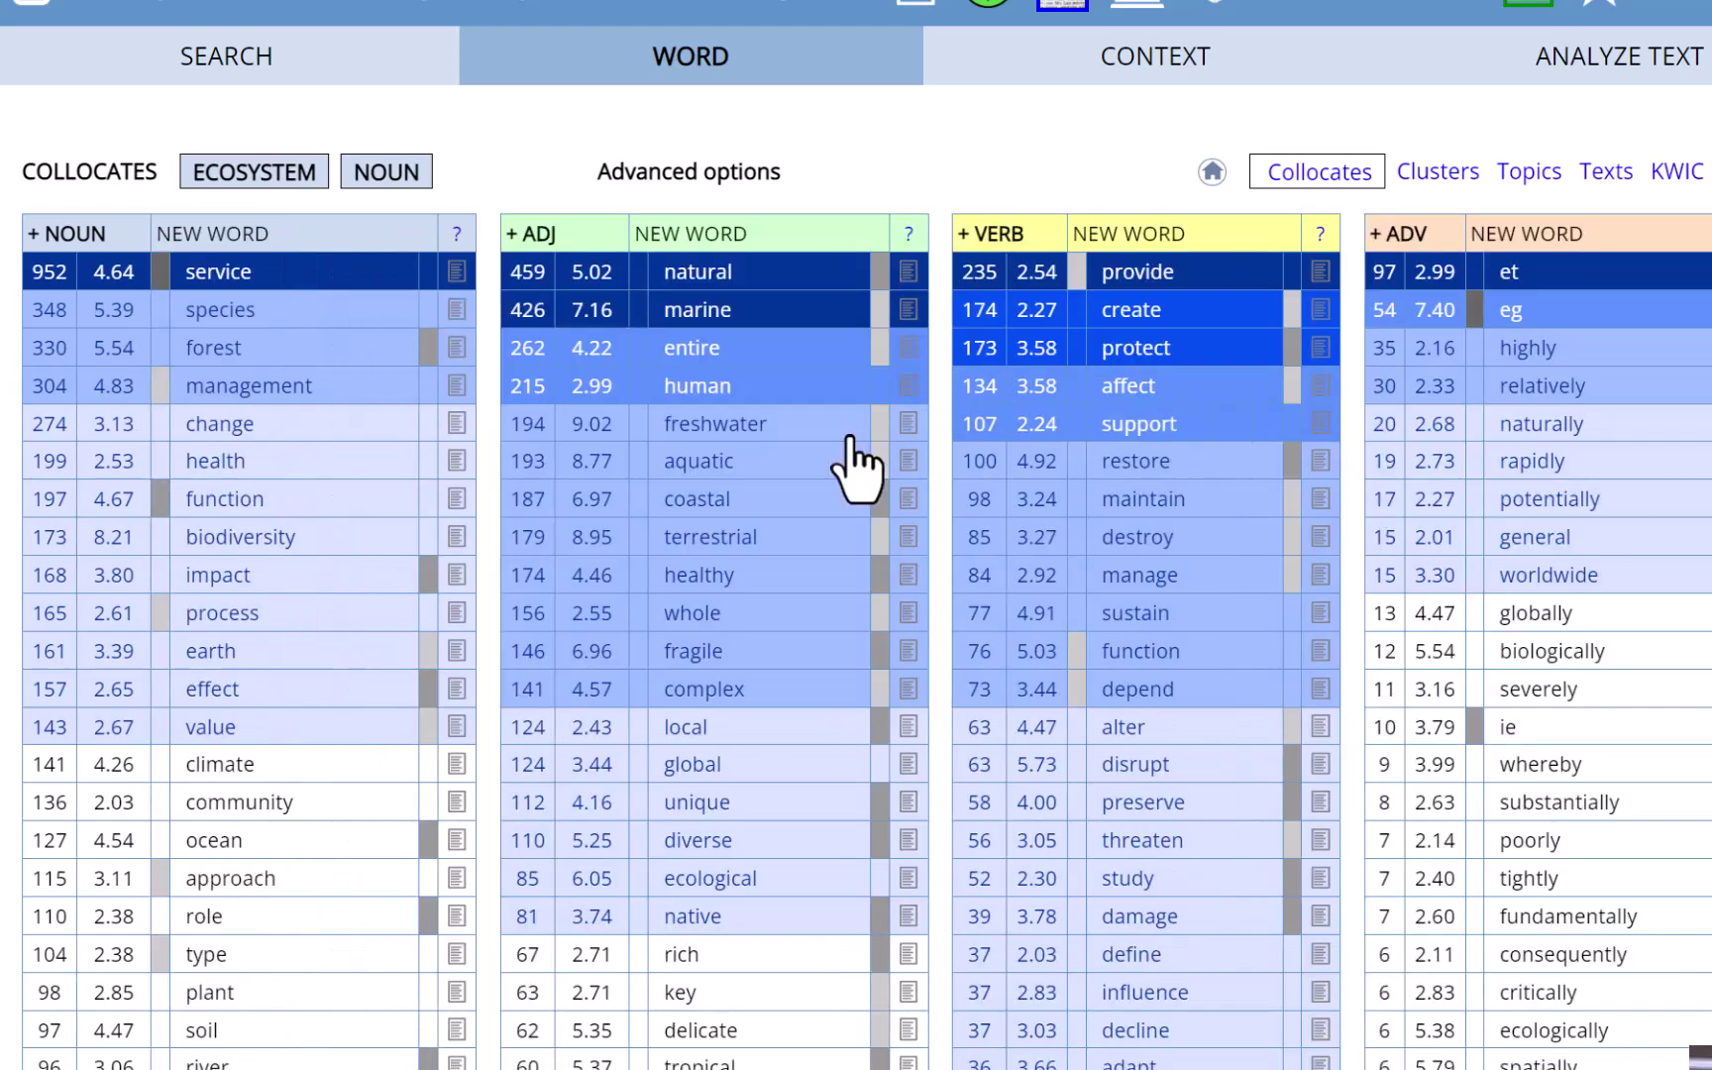
Sort ecosystem's KWIC concordance lines by the preceding word, then return to the analyzed article
click(1045, 232)
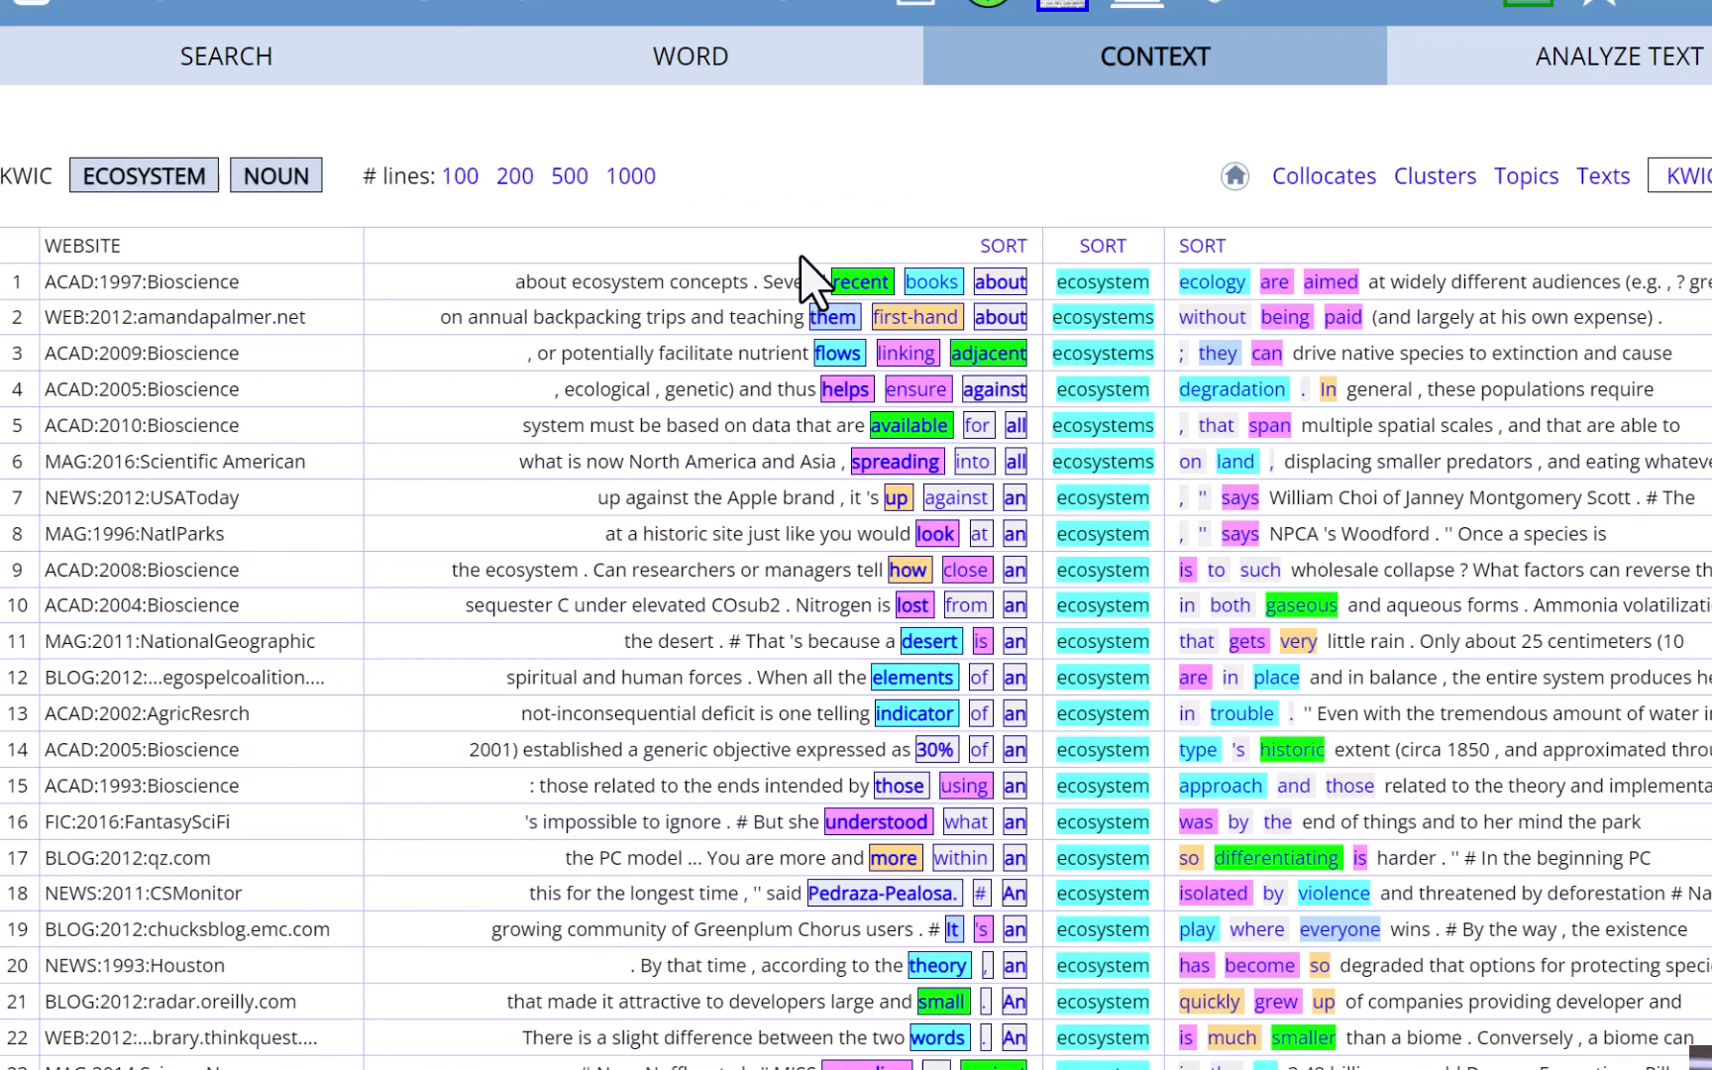
click(989, 246)
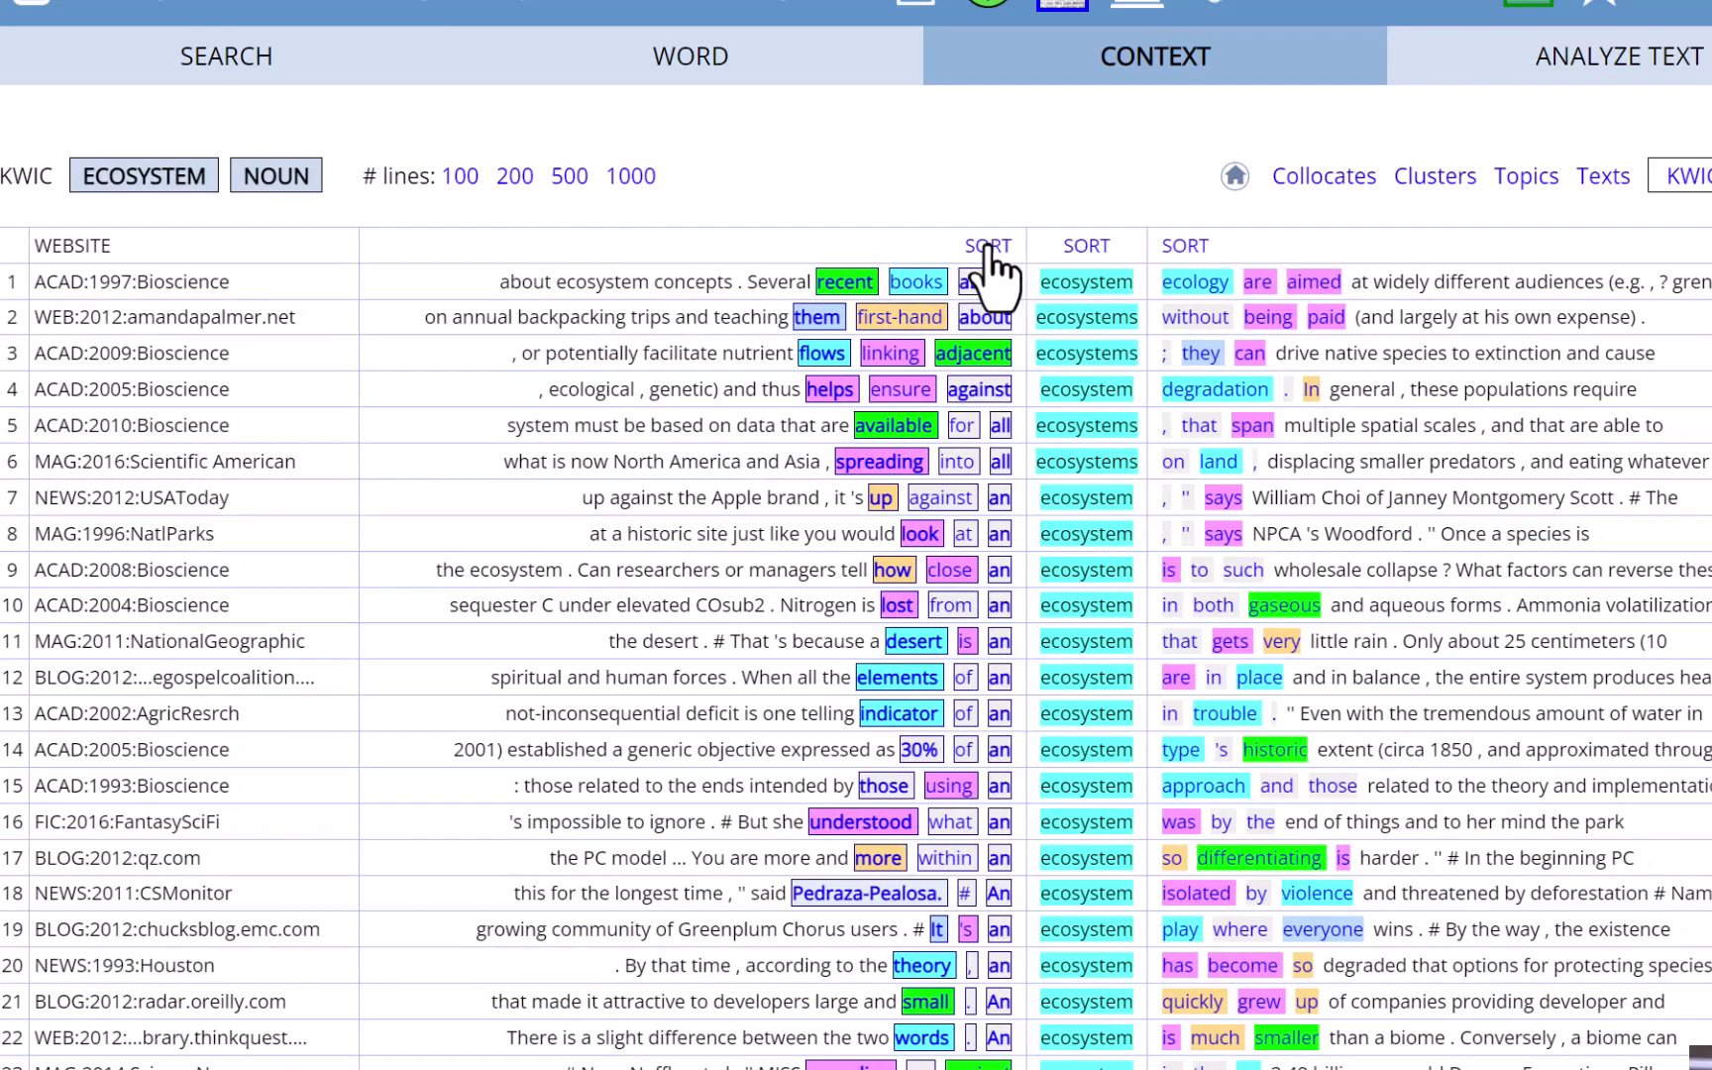
scroll(868, 678, down, 20)
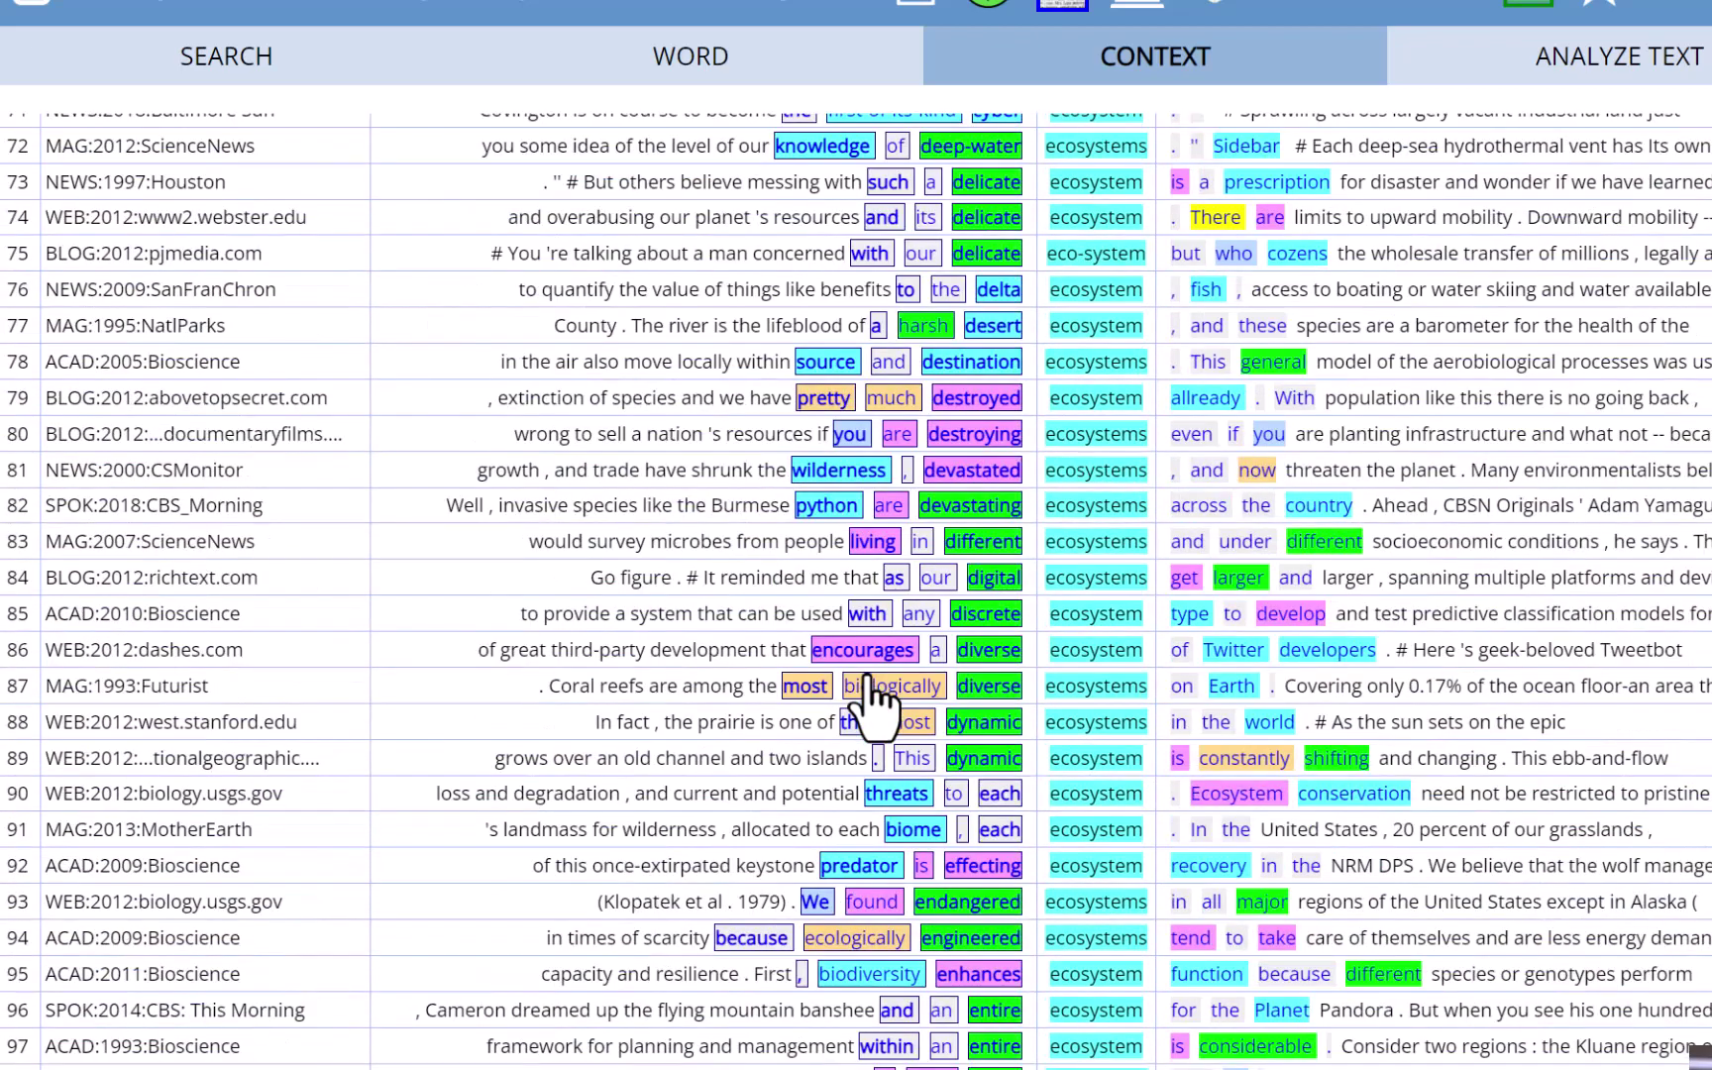
scroll(870, 683, down, 20)
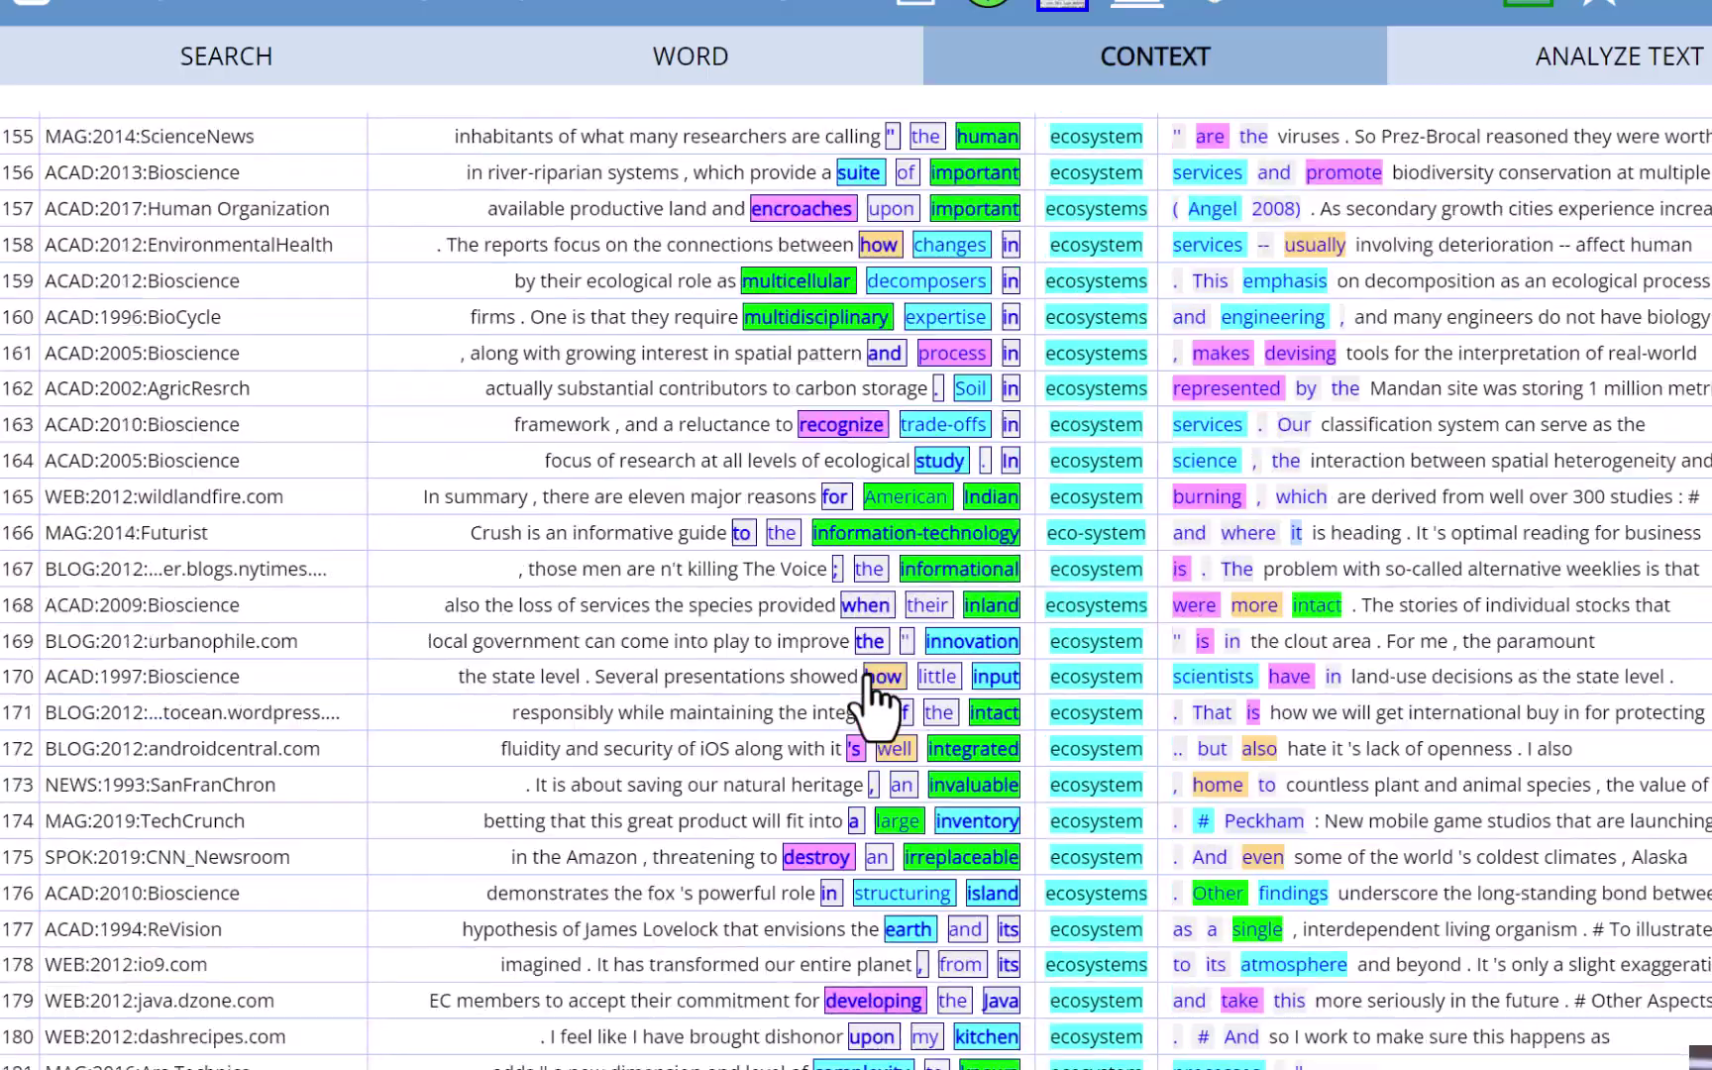
scroll(876, 698, down, 20)
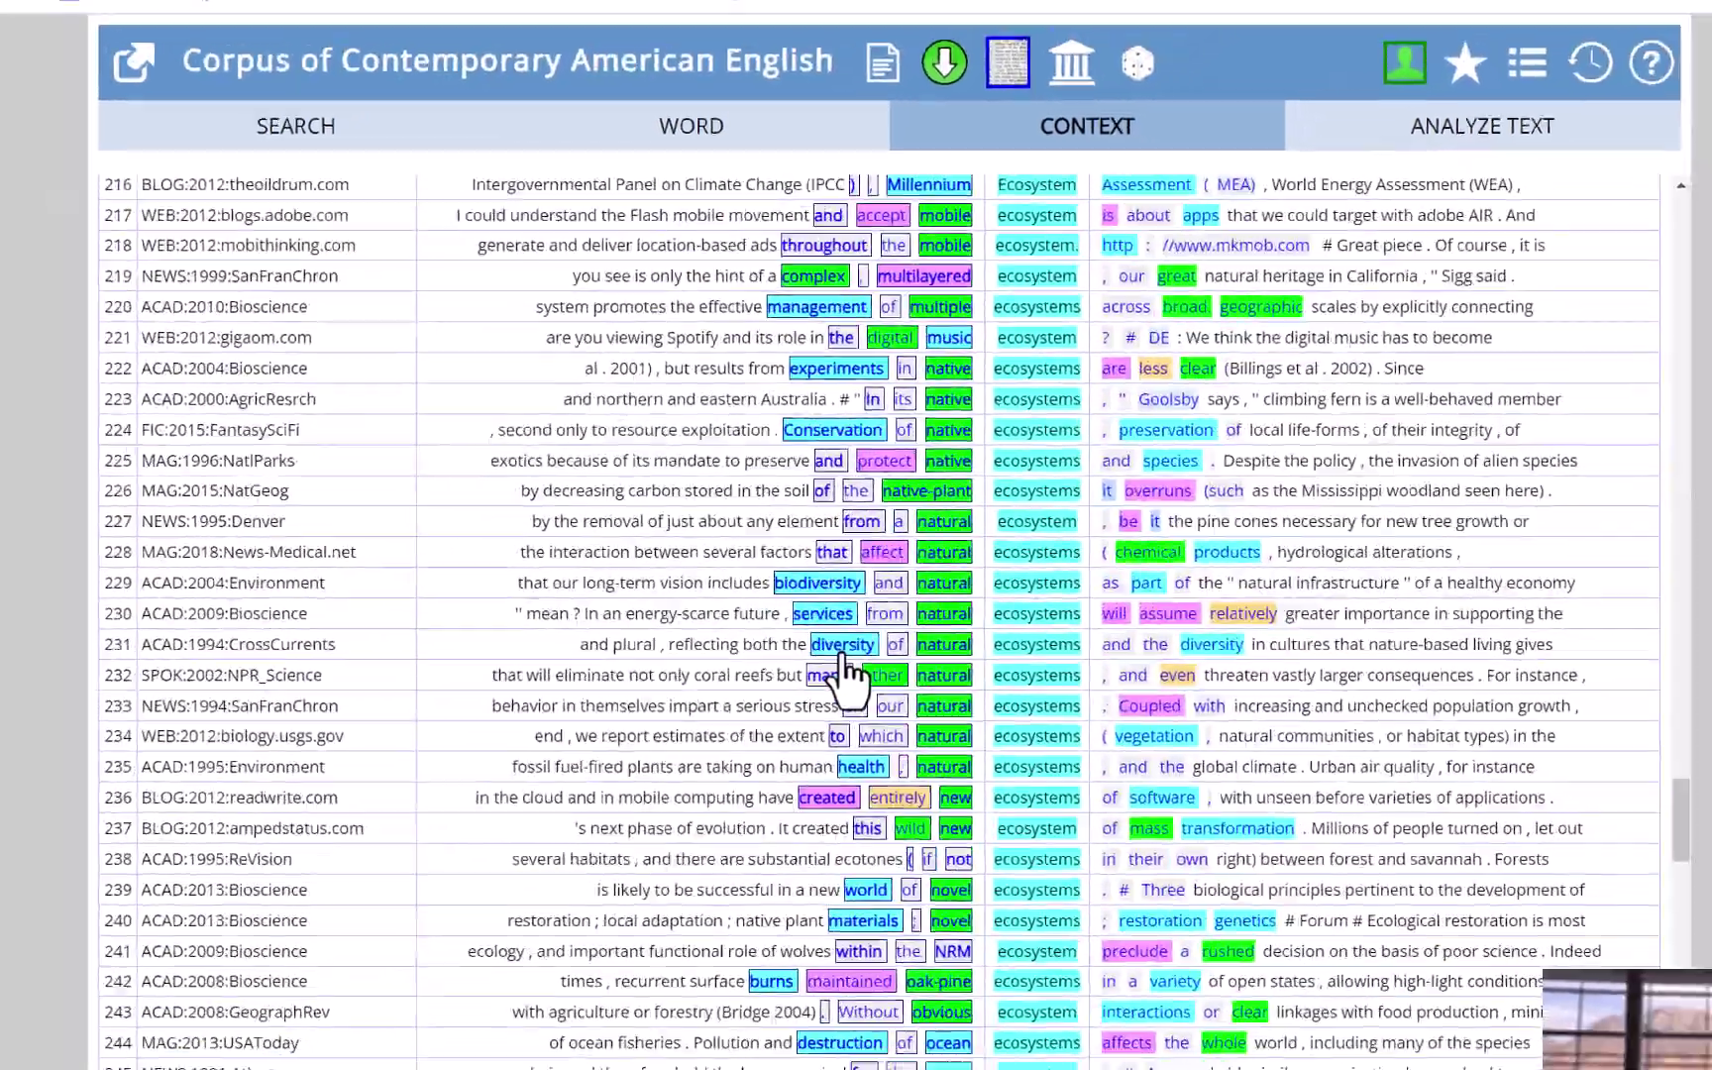
click(1426, 130)
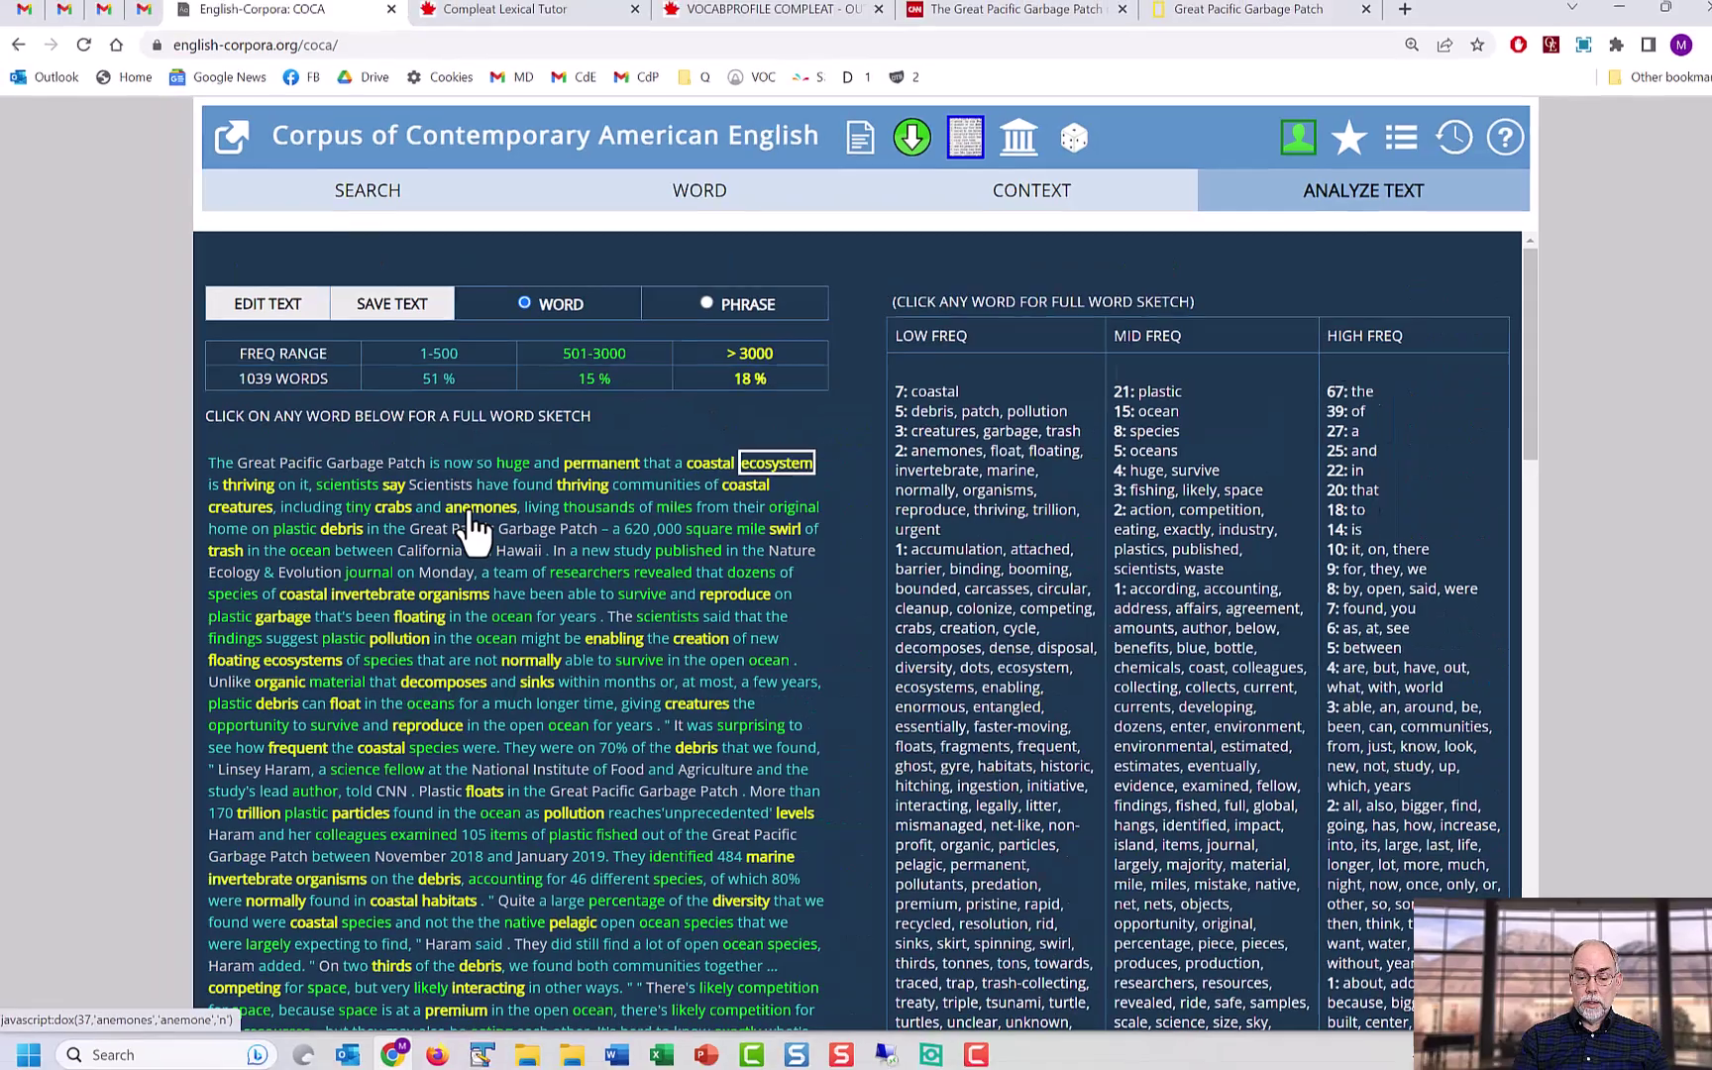
View the word sketches for 'anemones' and 'habitats', returning to the analyzed article after each
click(648, 505)
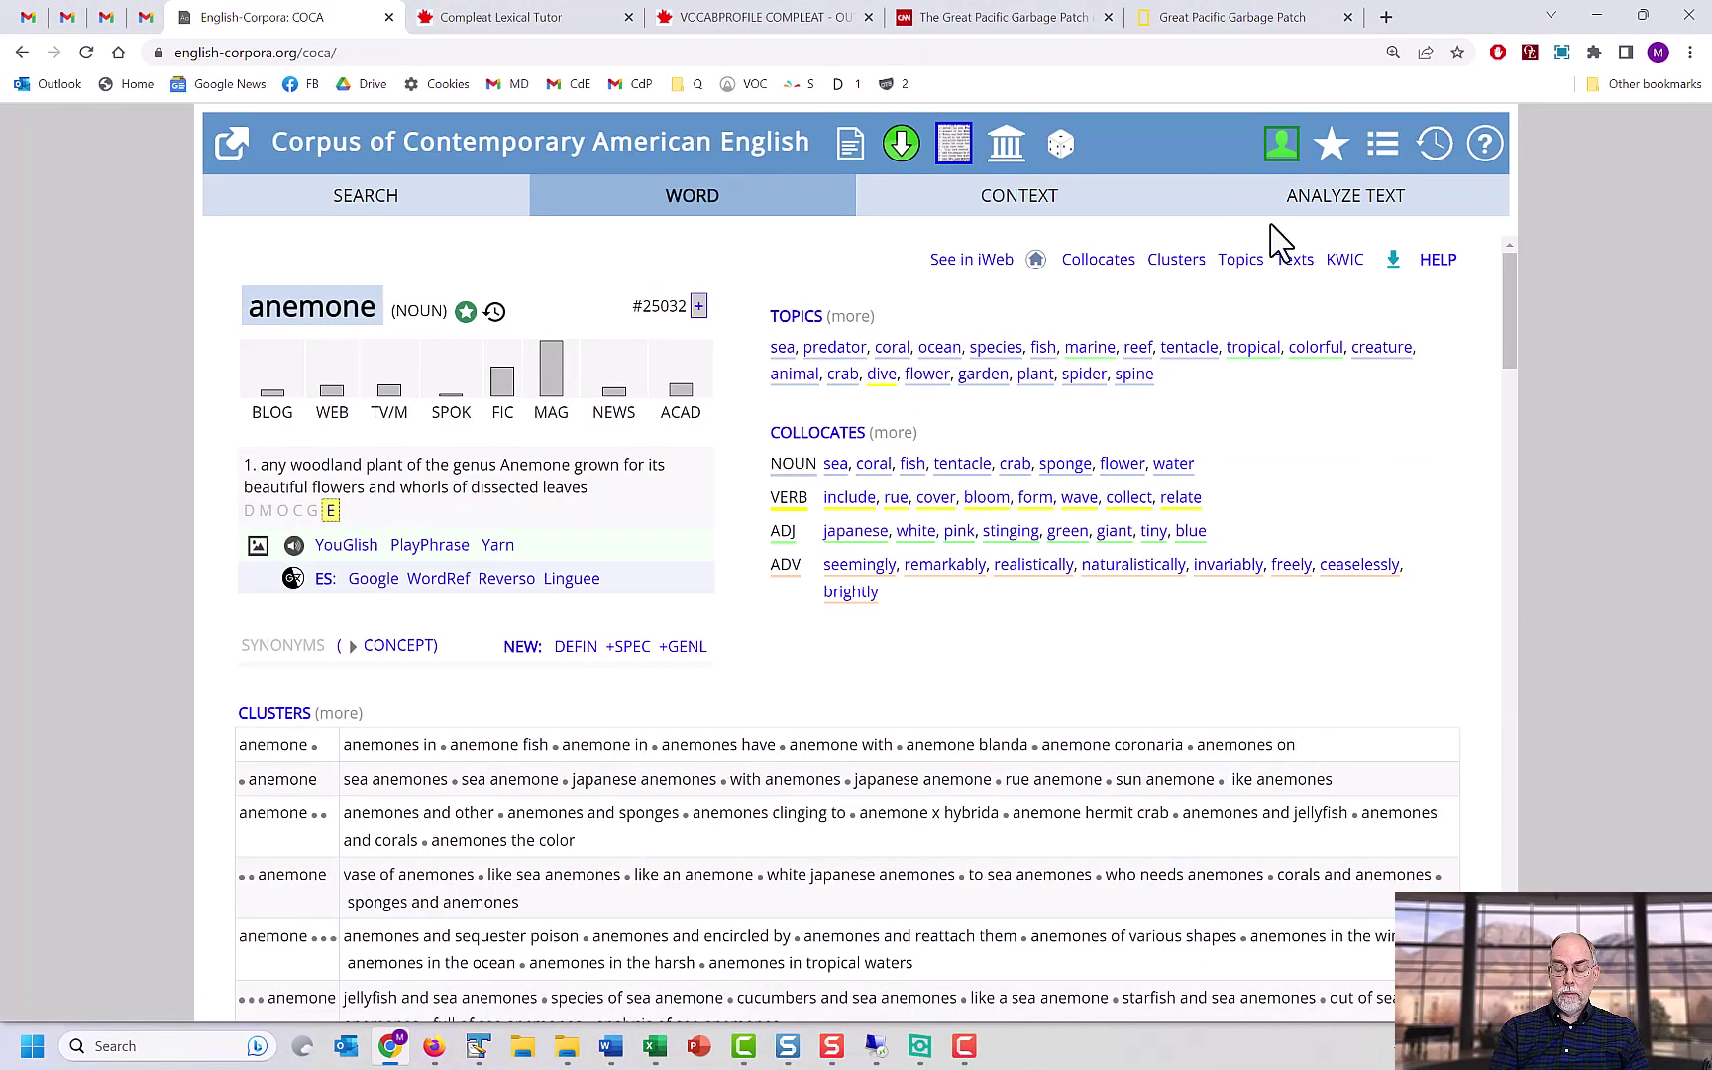
click(1333, 198)
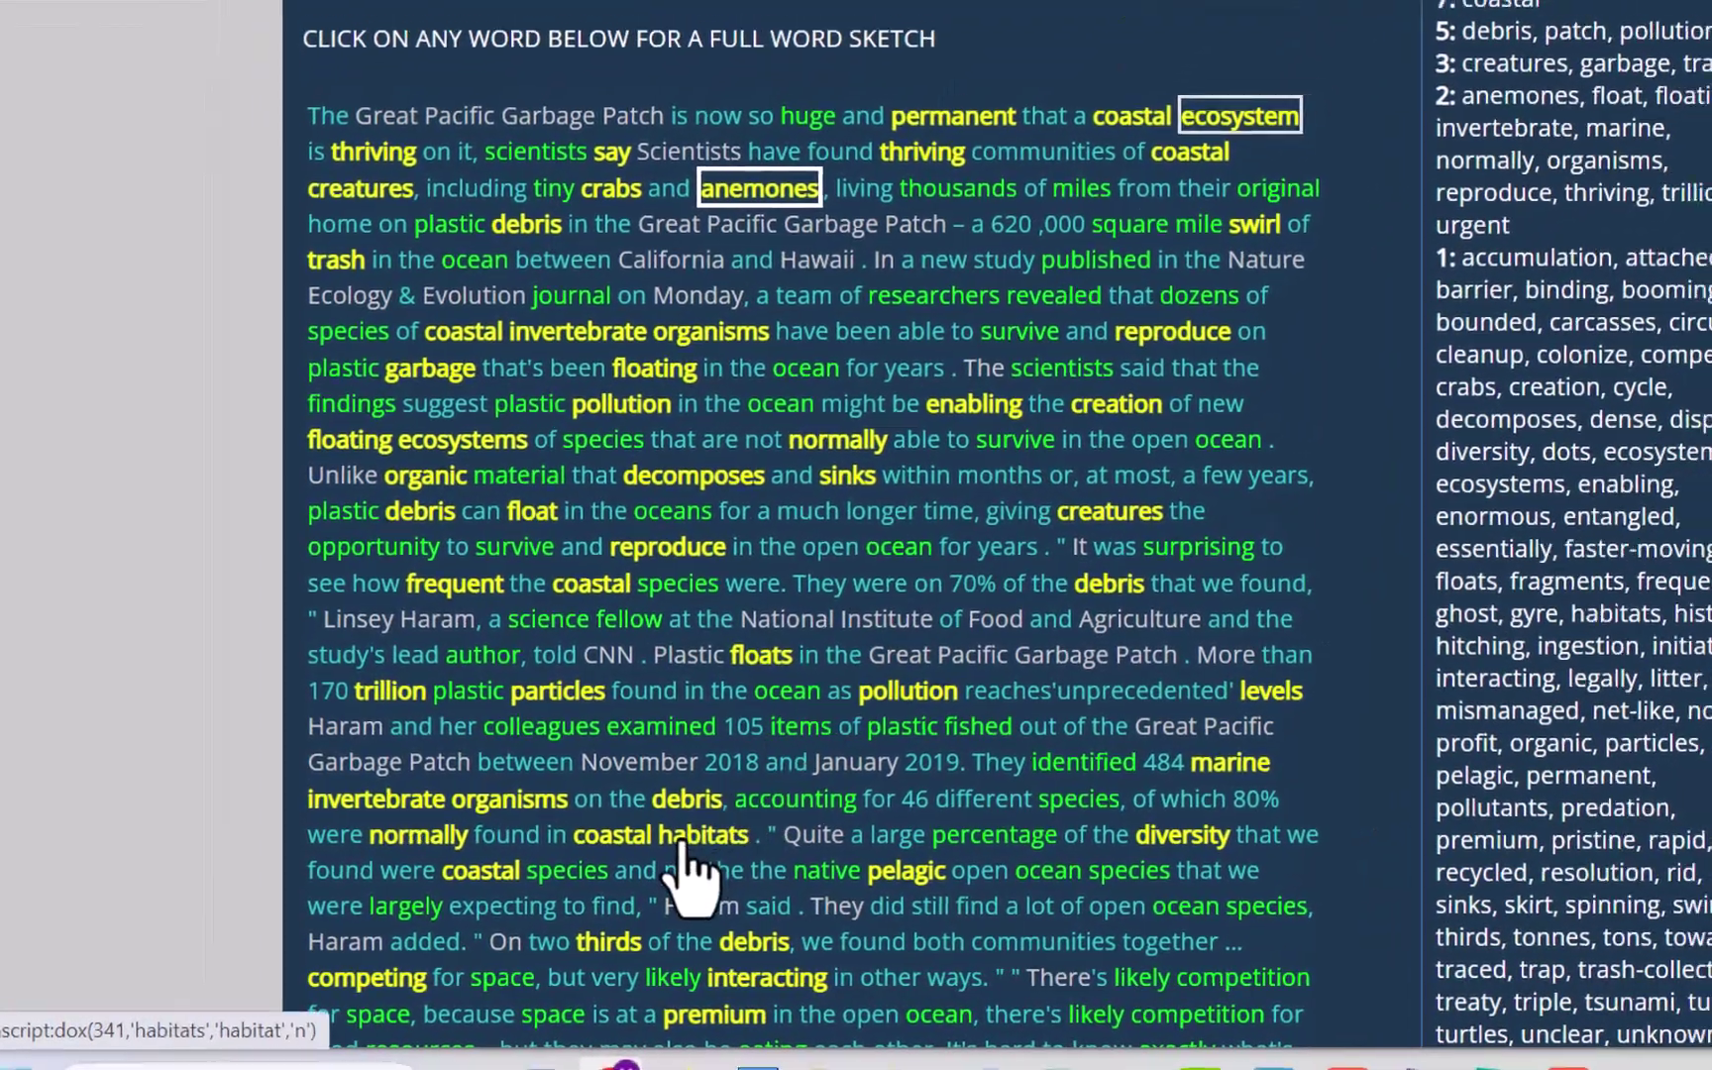
click(693, 837)
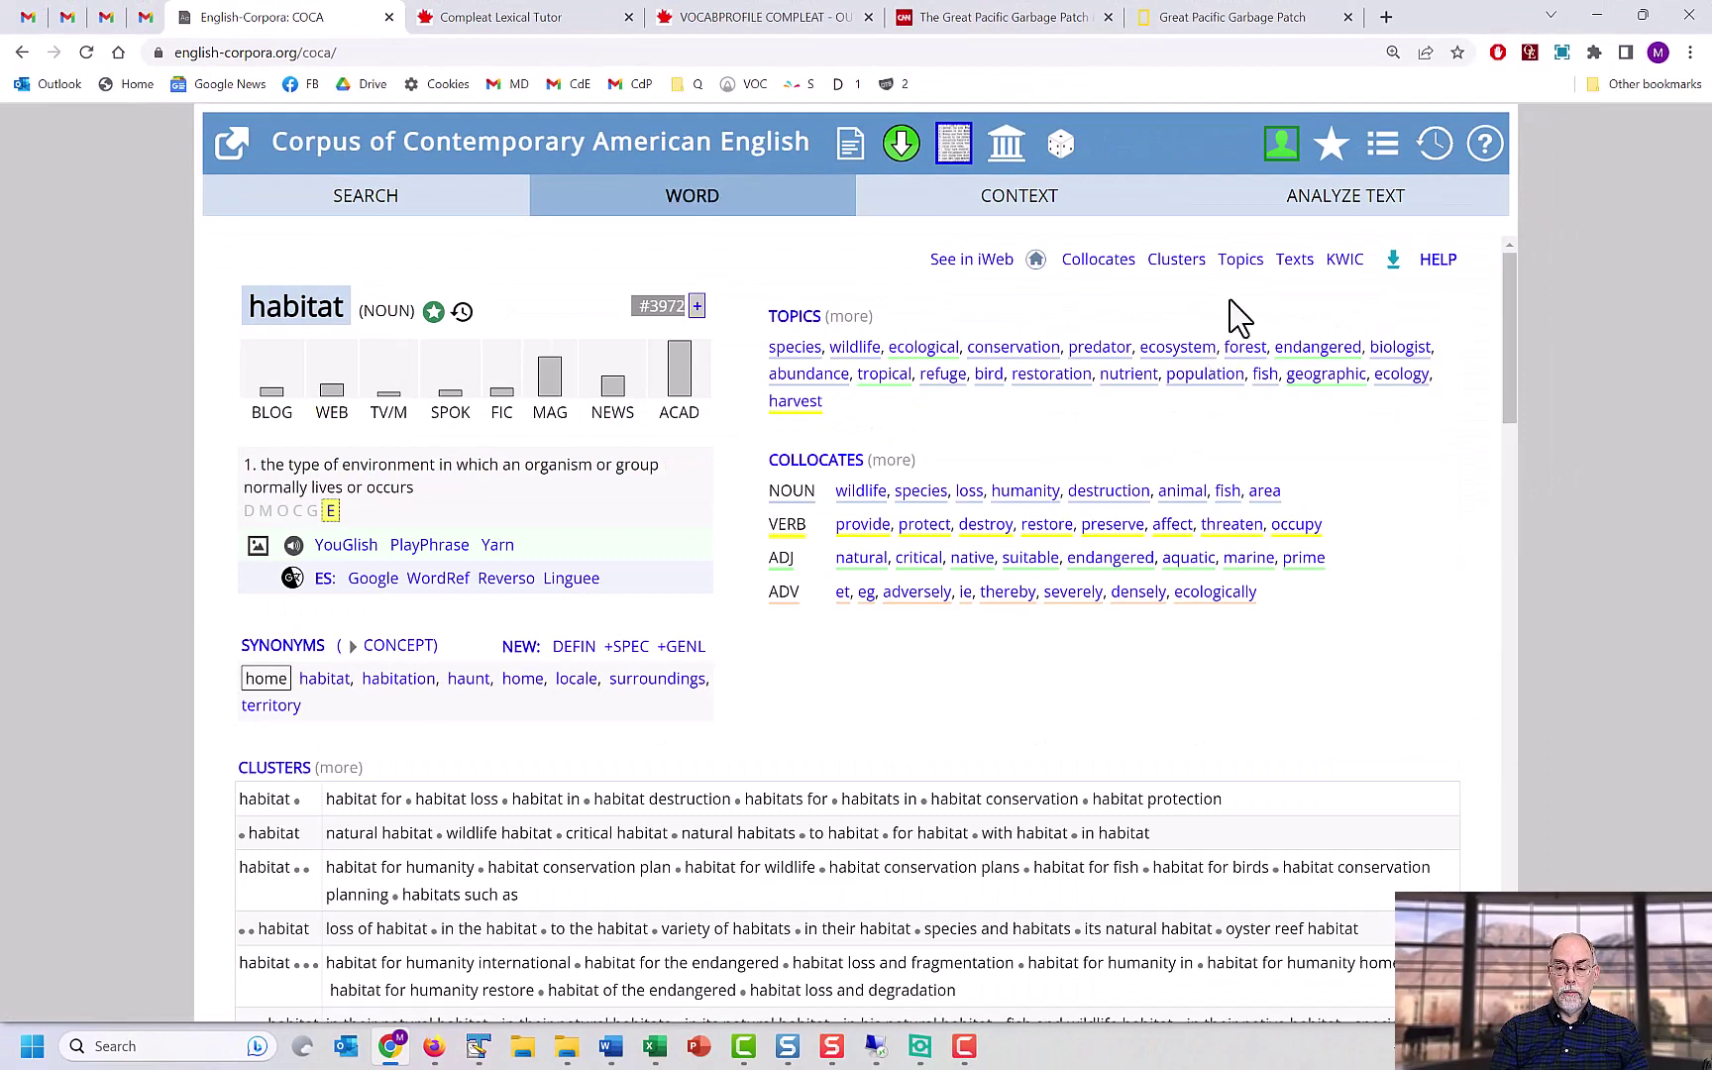
click(1332, 208)
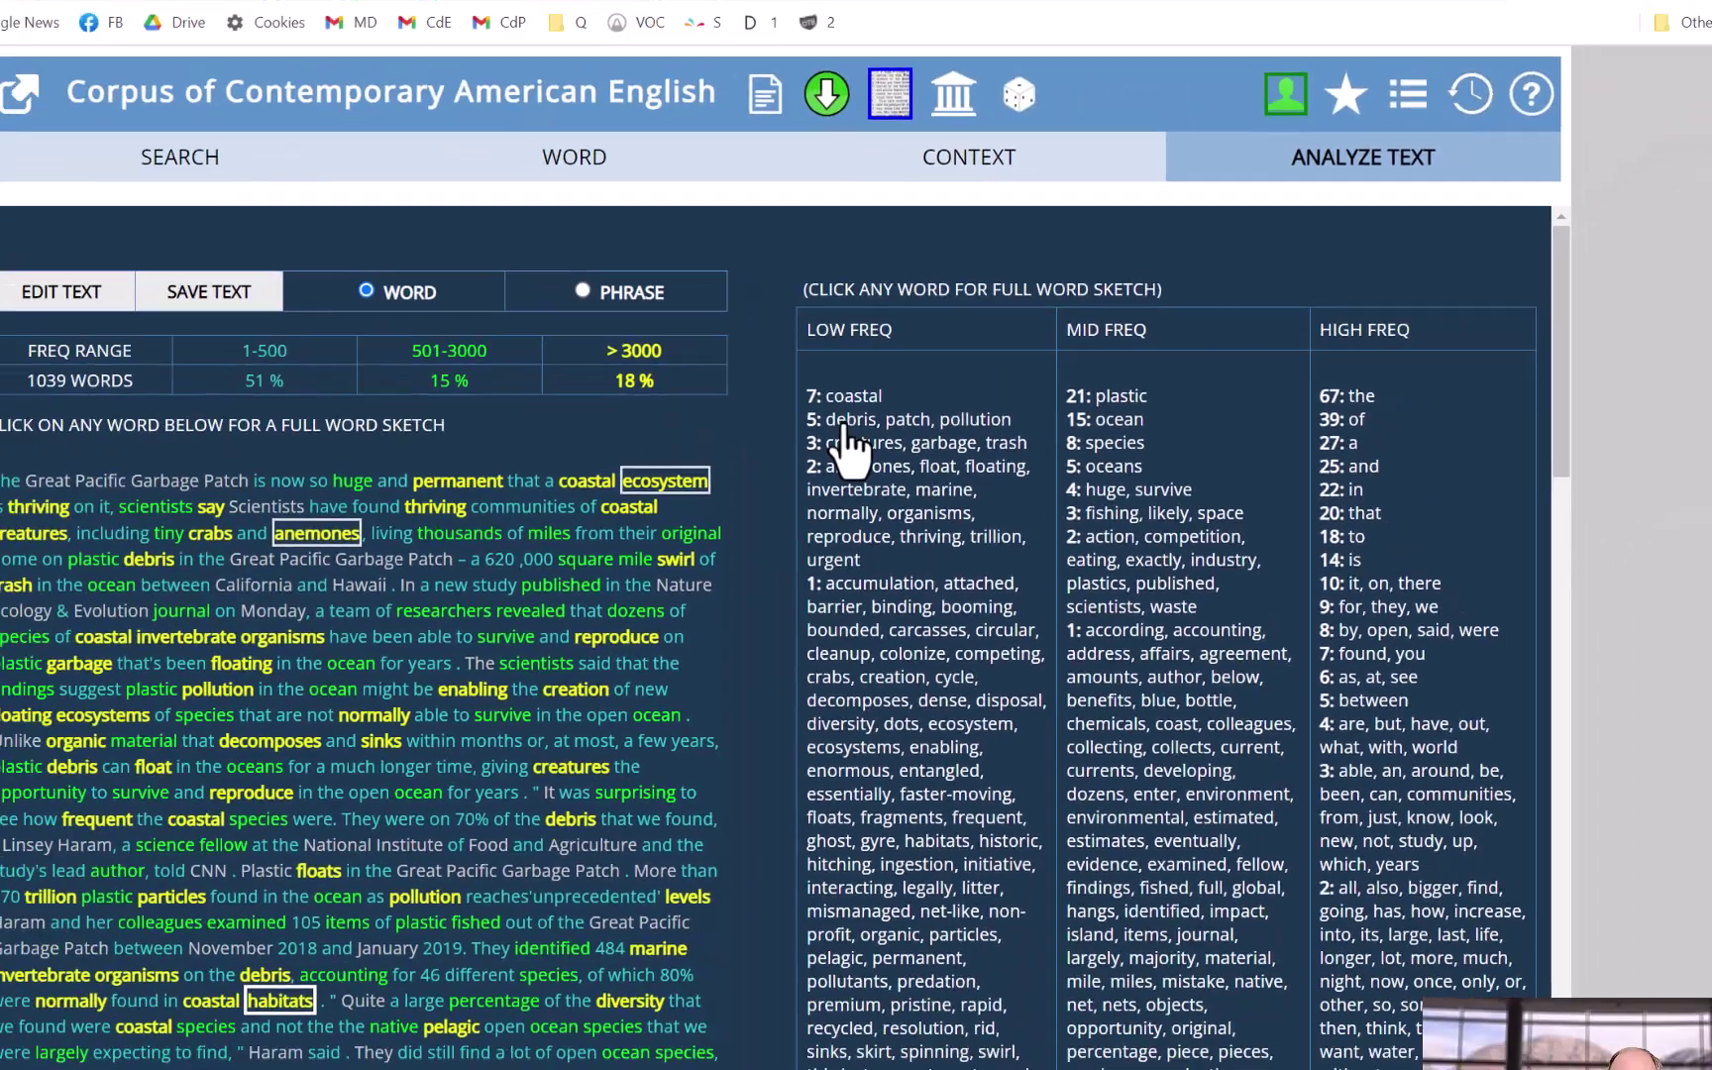
click(645, 443)
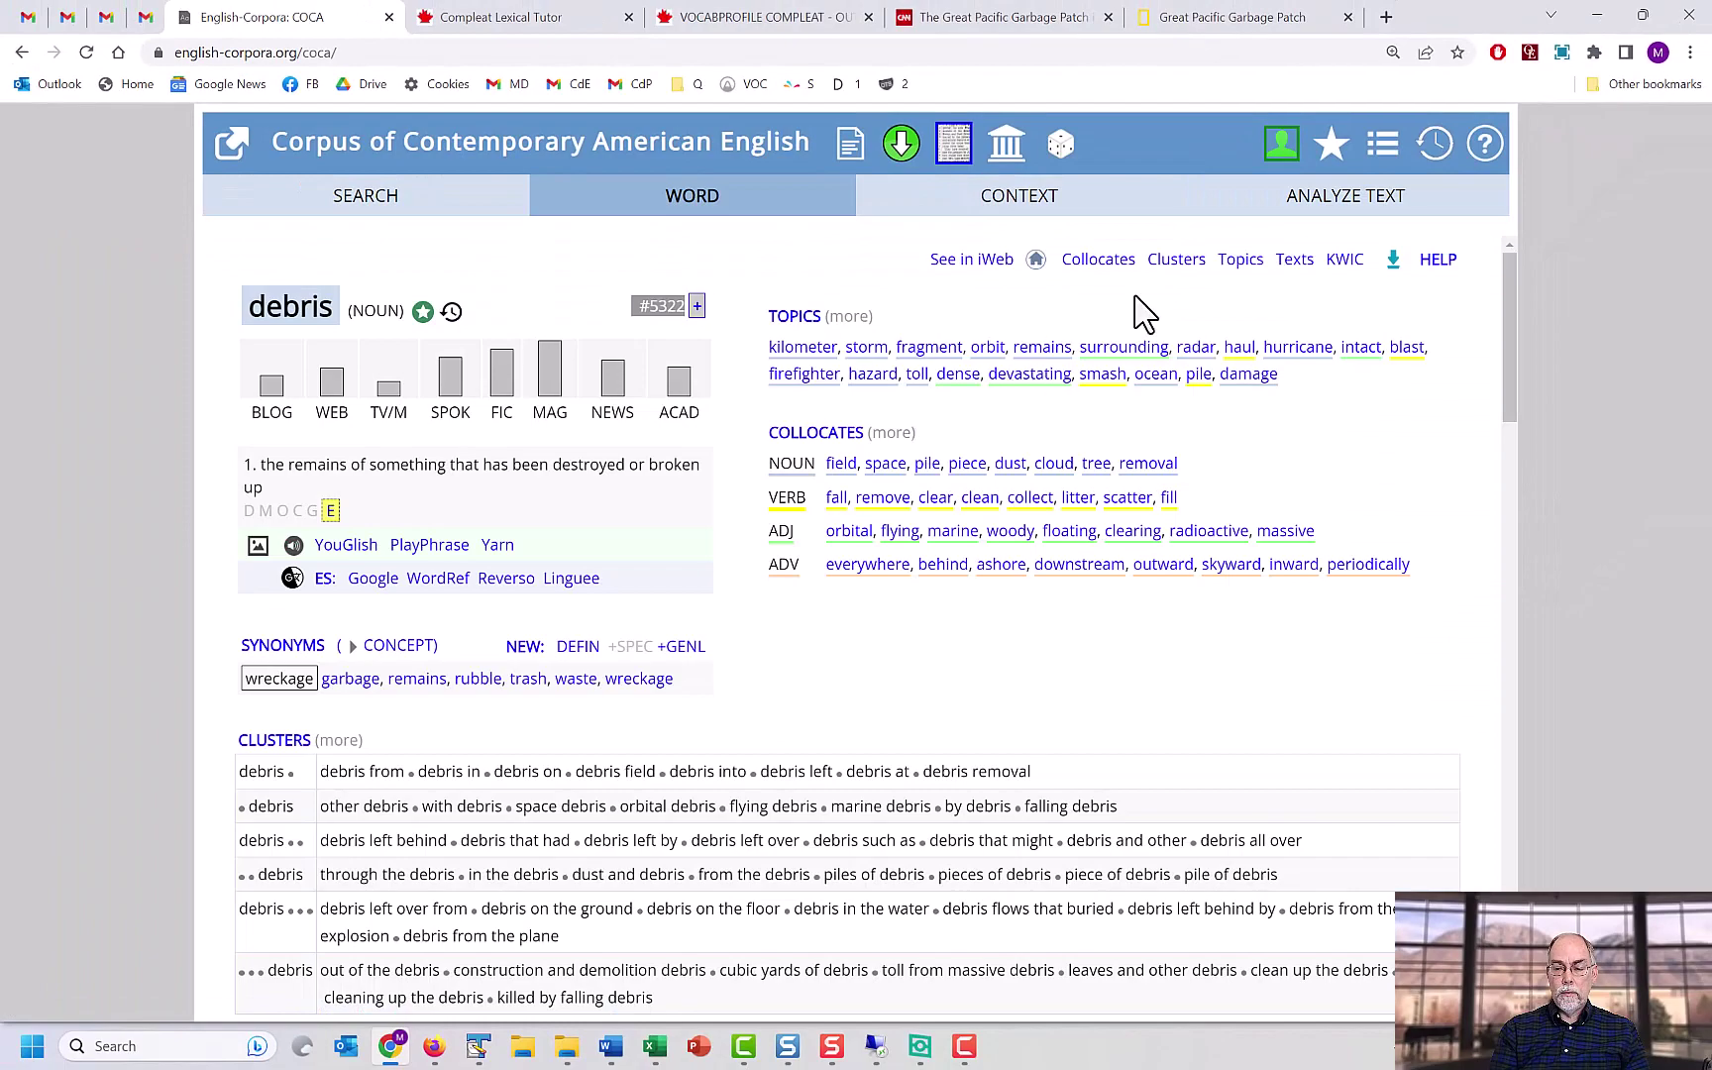
click(1343, 220)
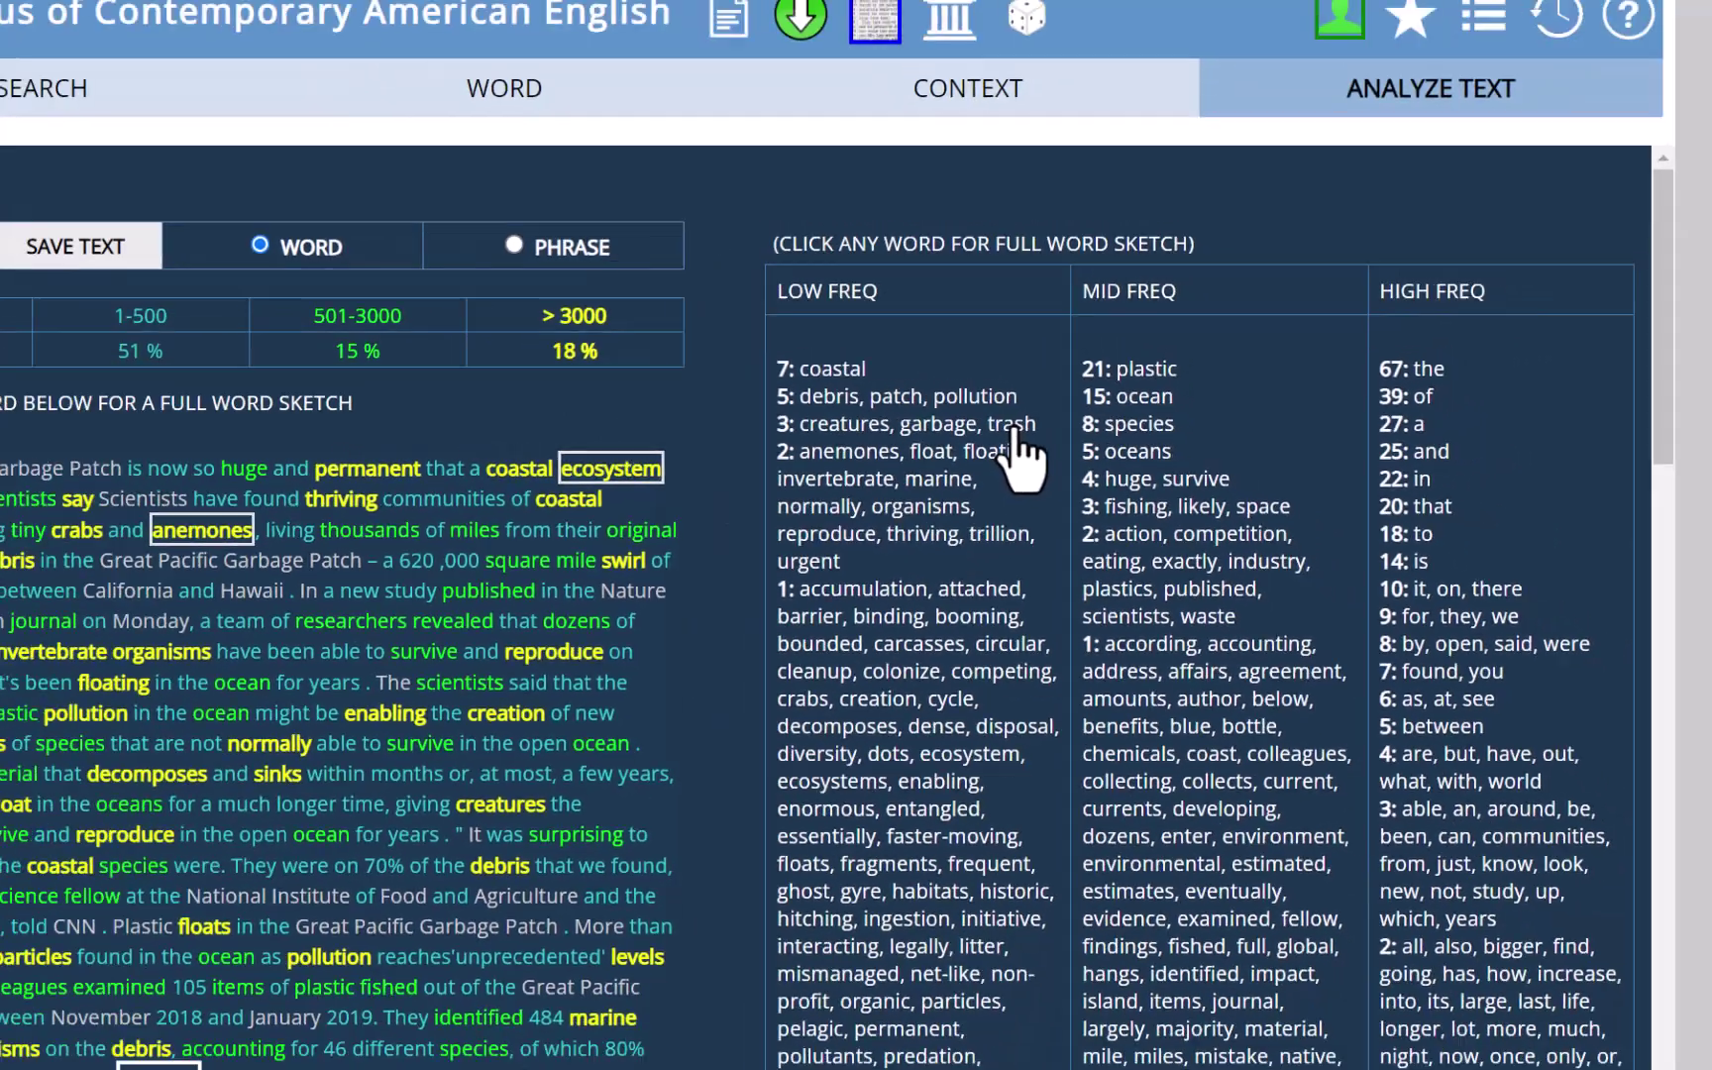
click(961, 416)
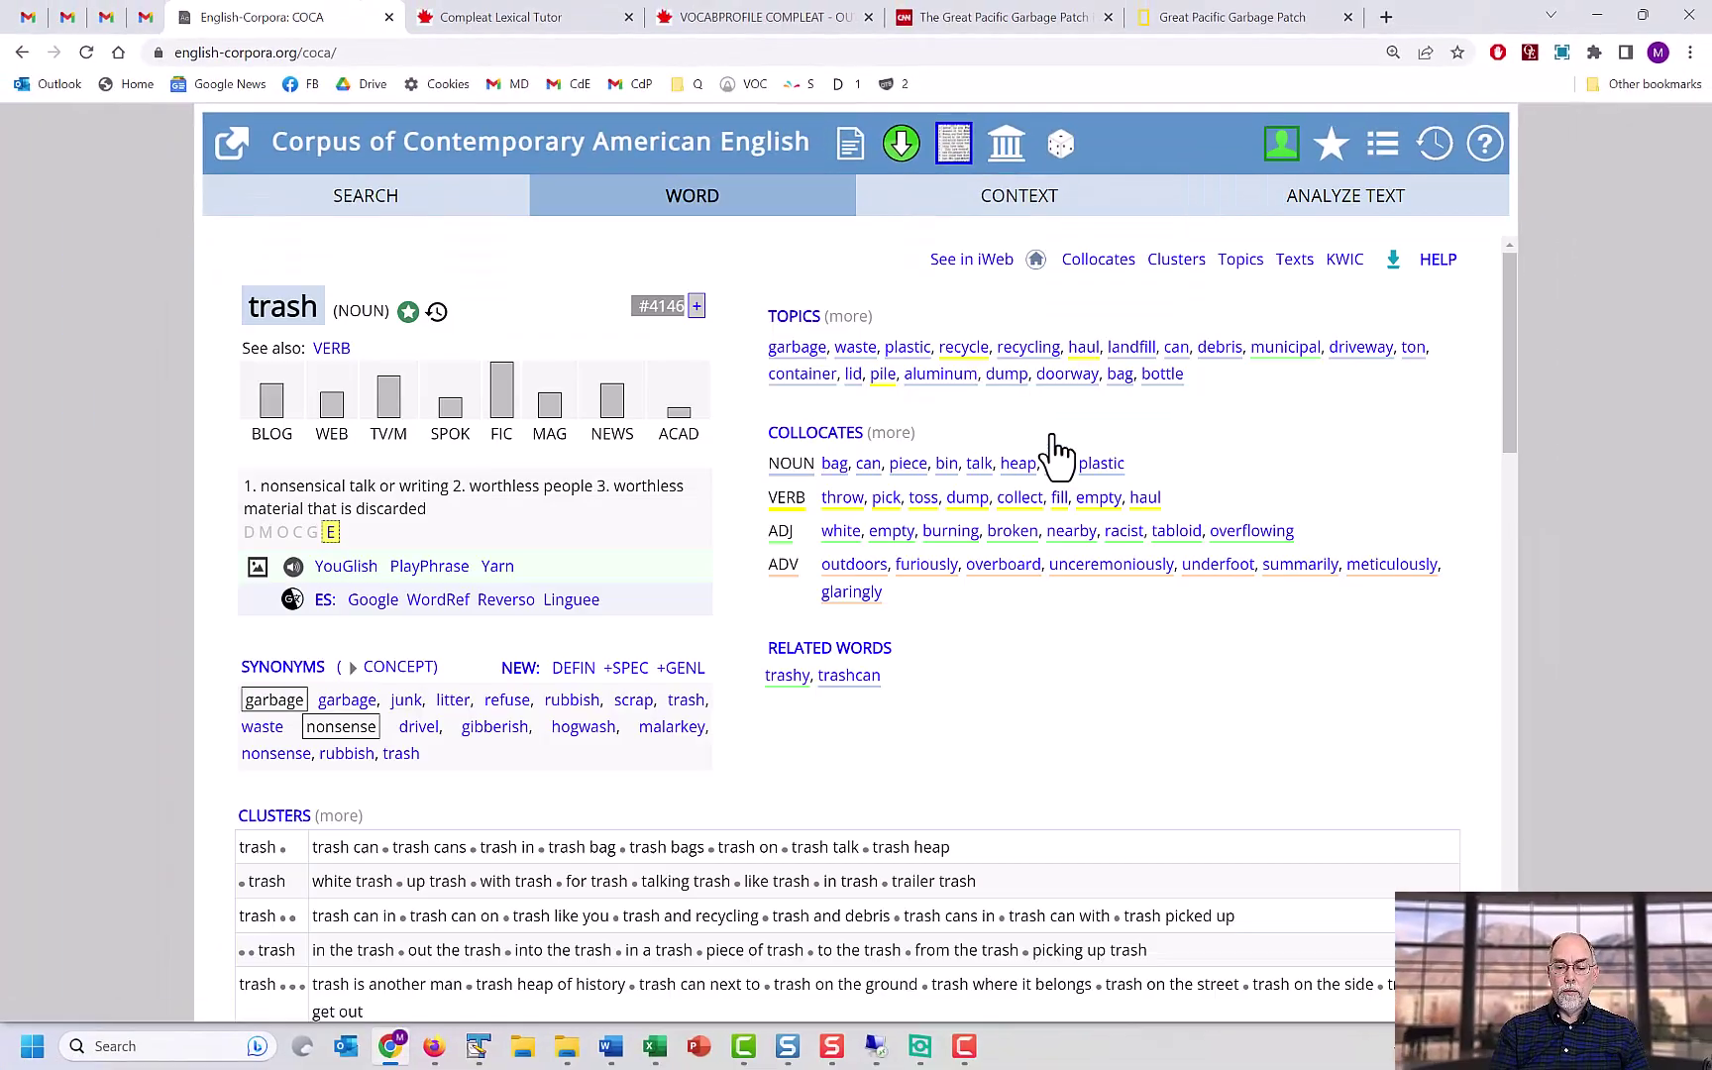
key(alt+Left)
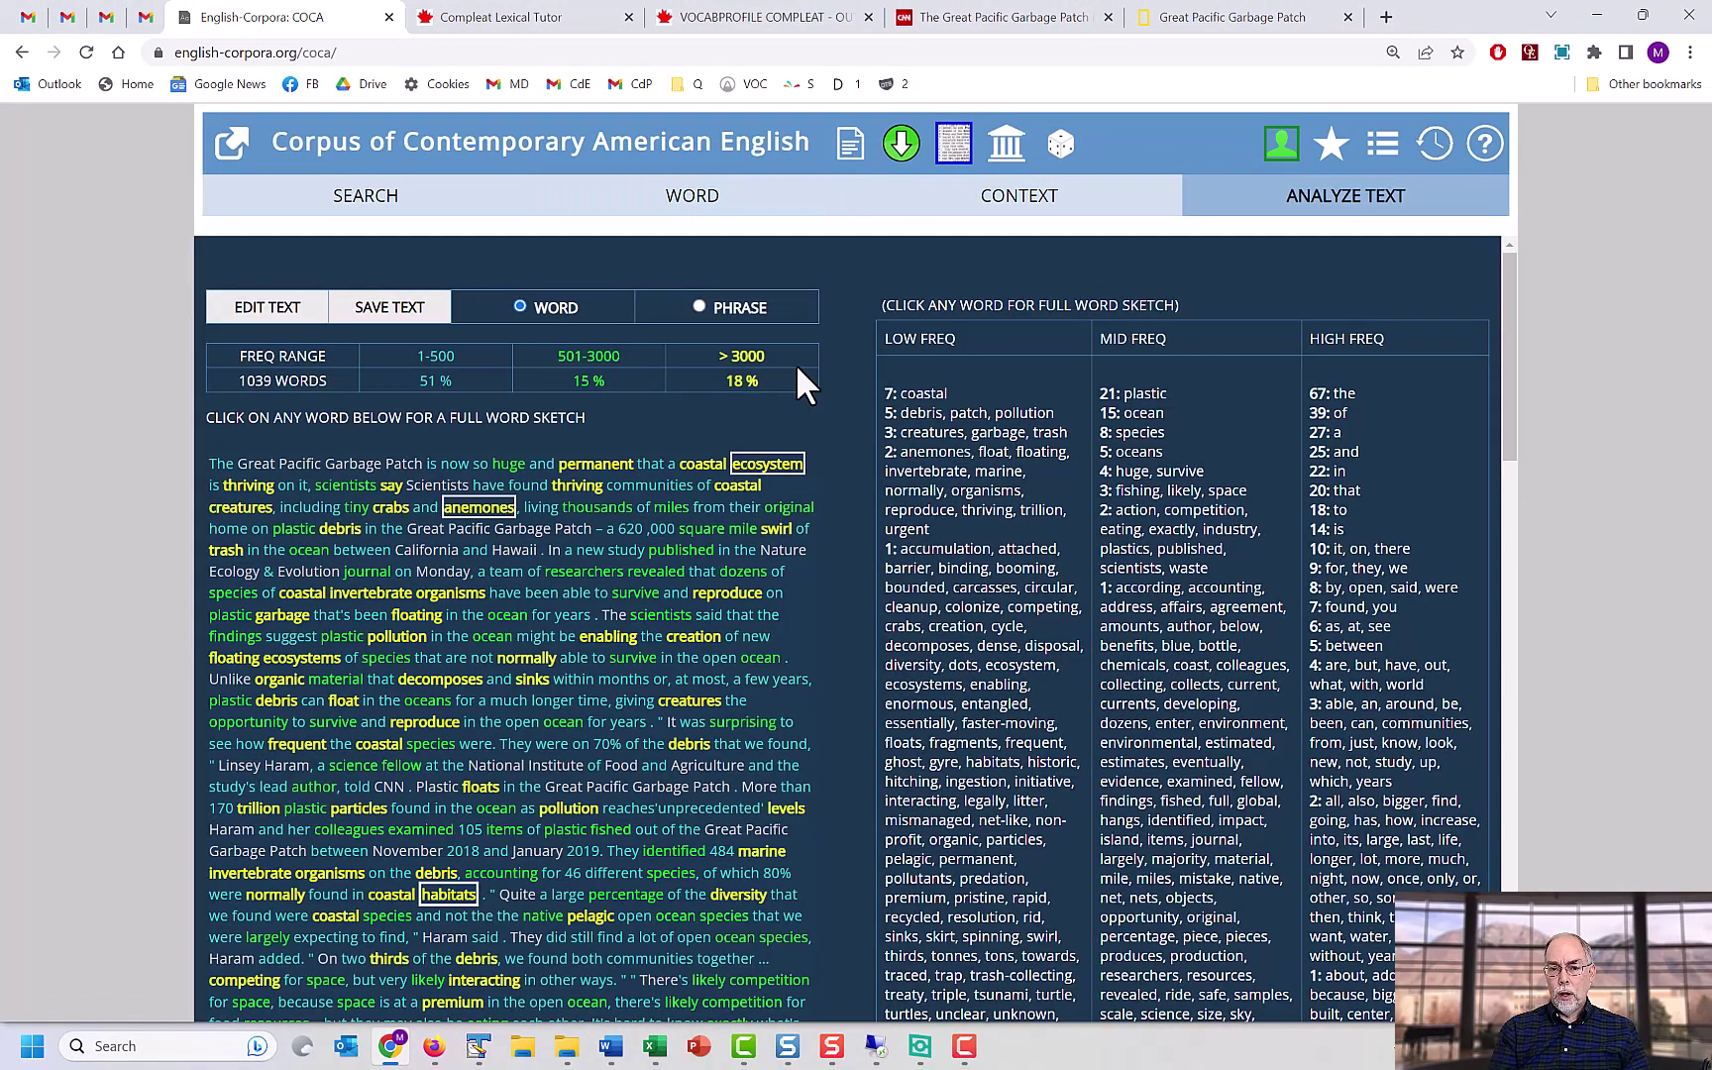
click(693, 198)
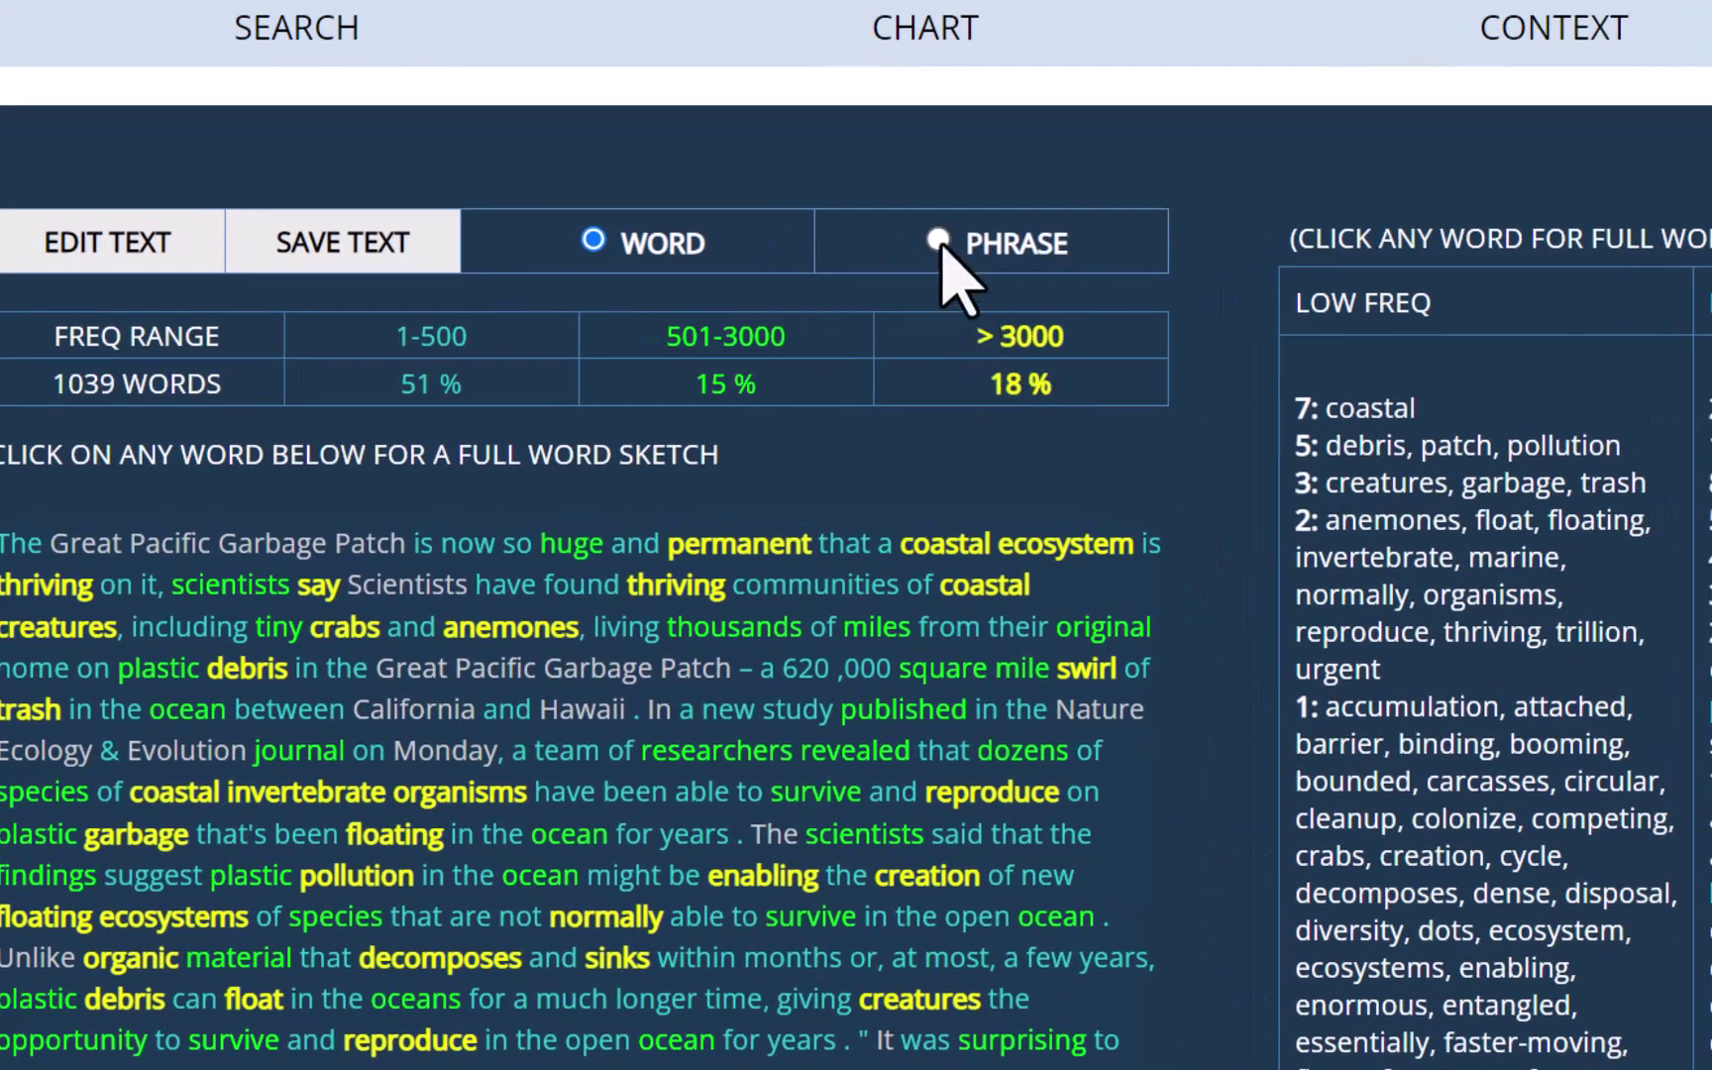
In phrase mode, search COCA for the article's phrase 'thriving communities' (19 occurrences)
click(938, 242)
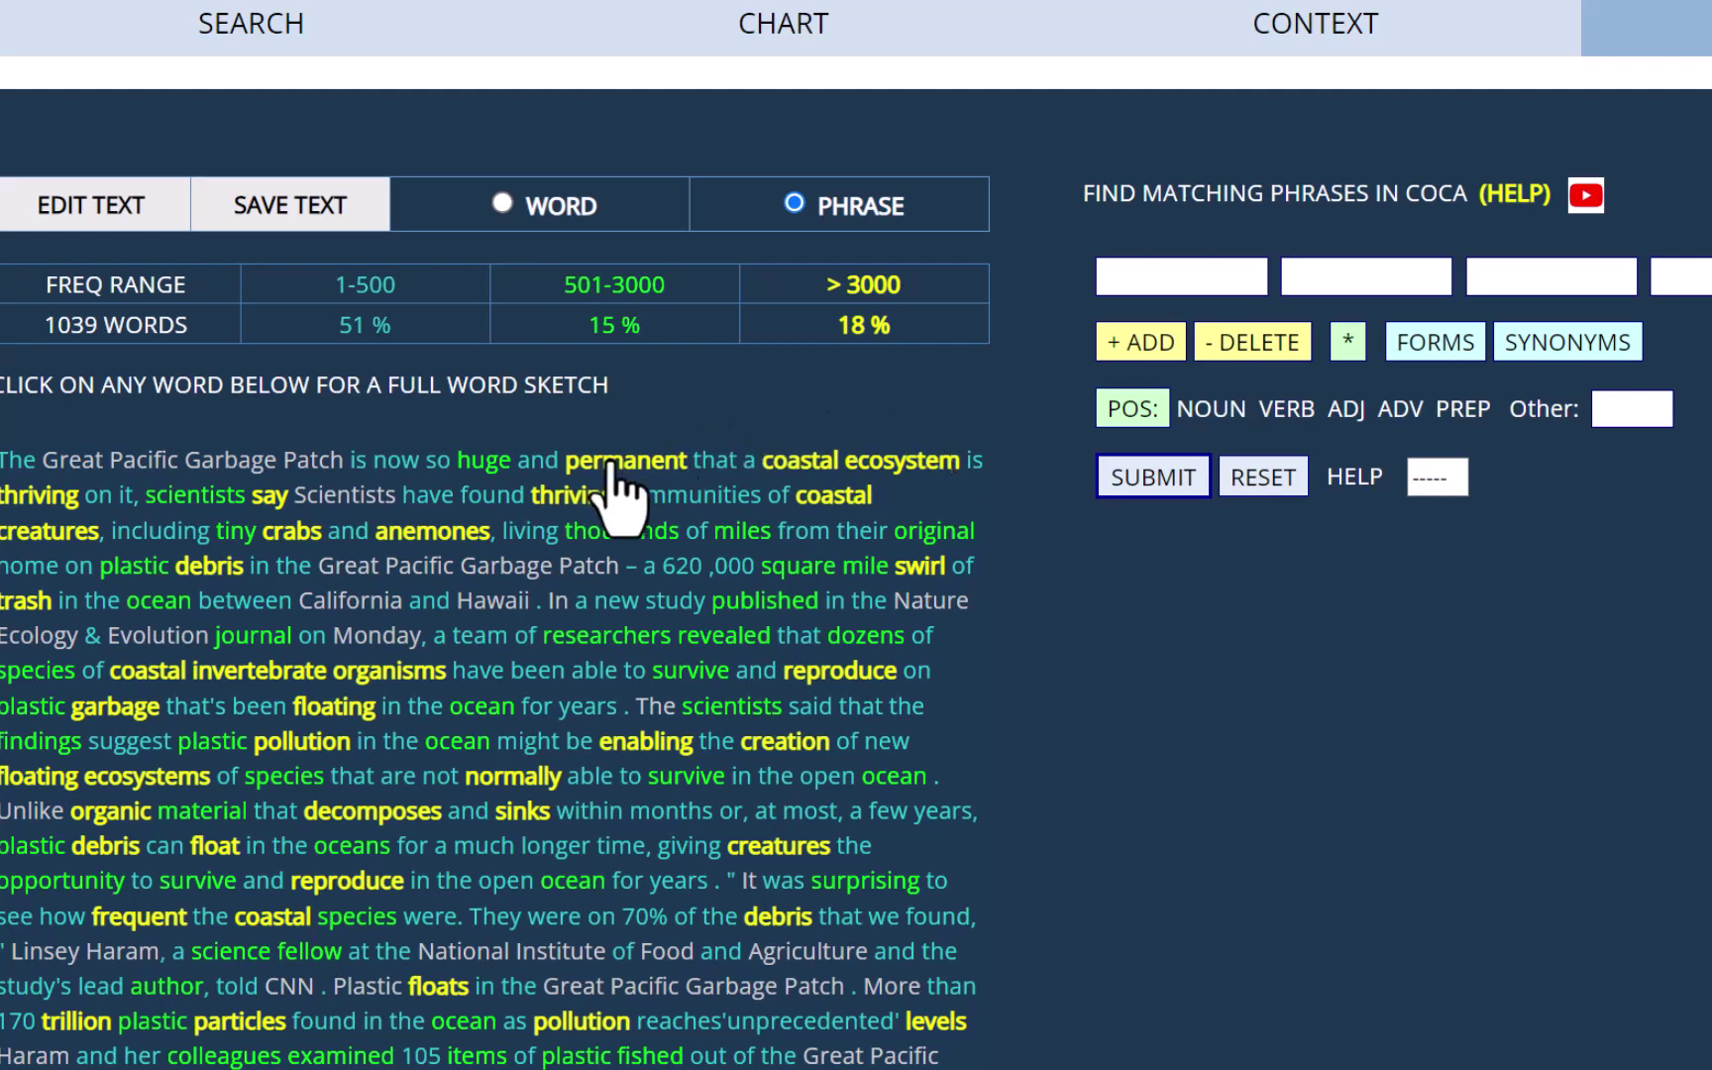
click(555, 500)
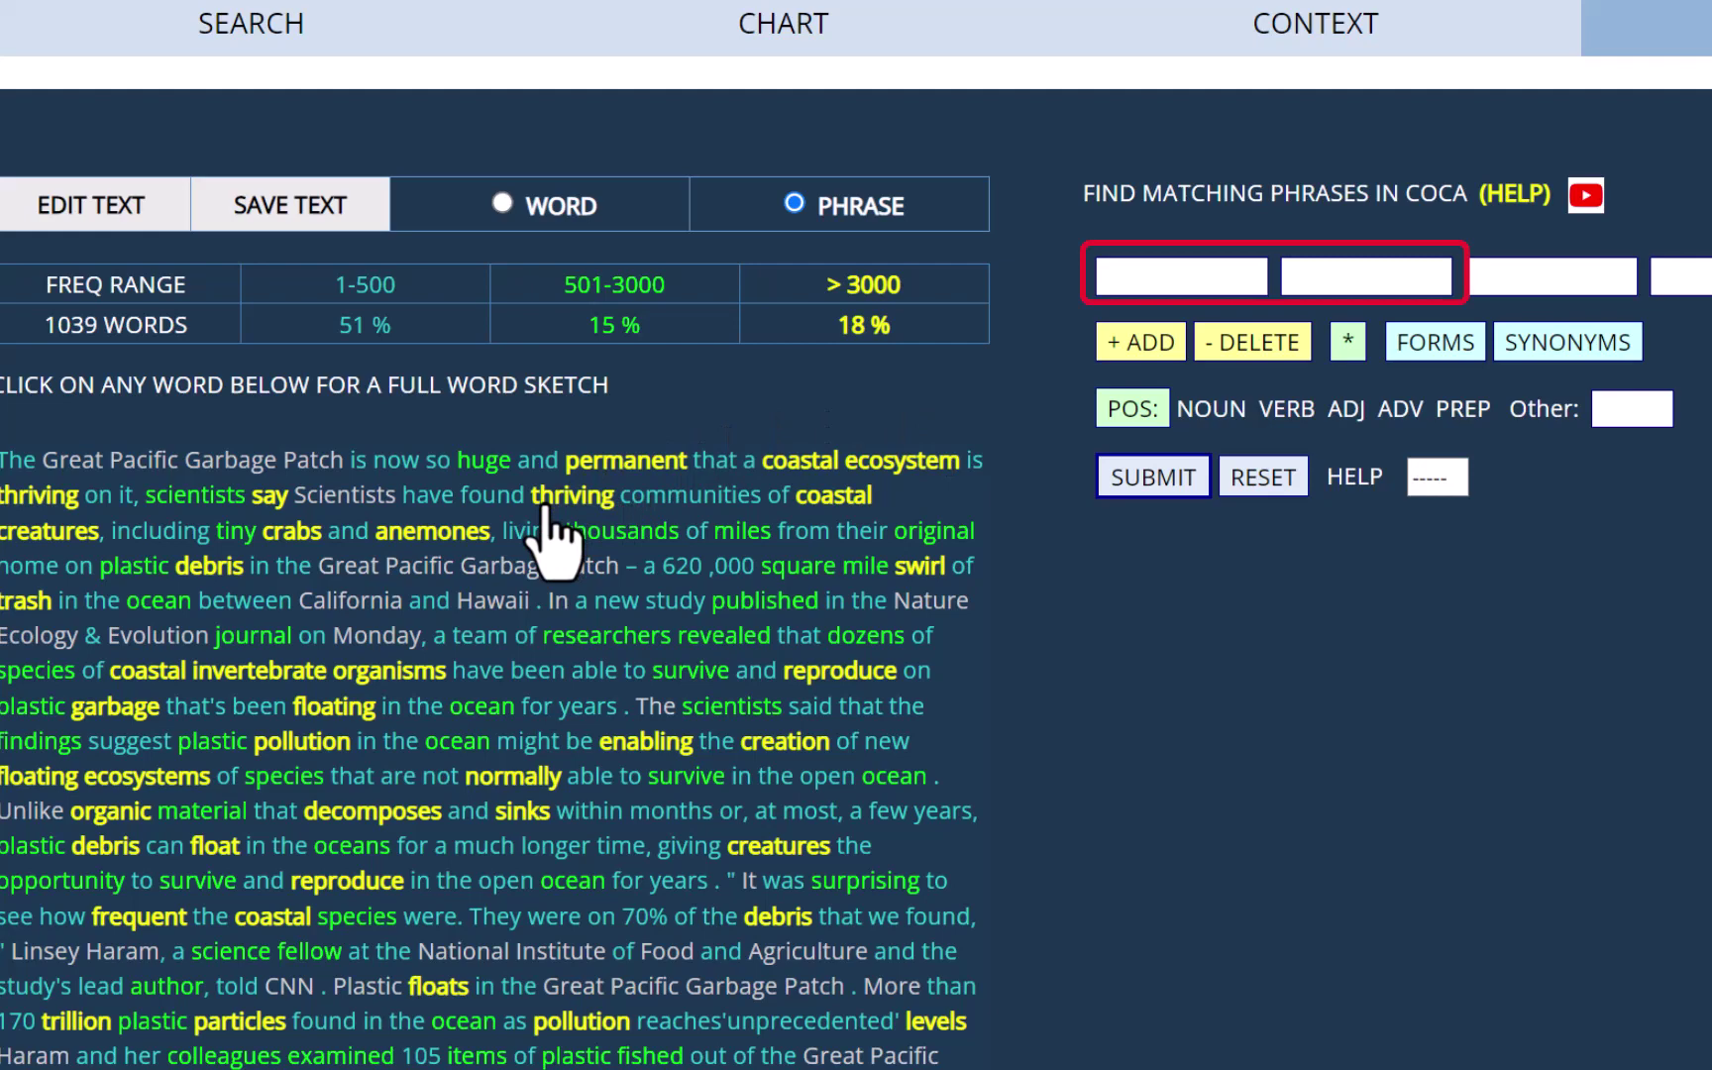
click(693, 501)
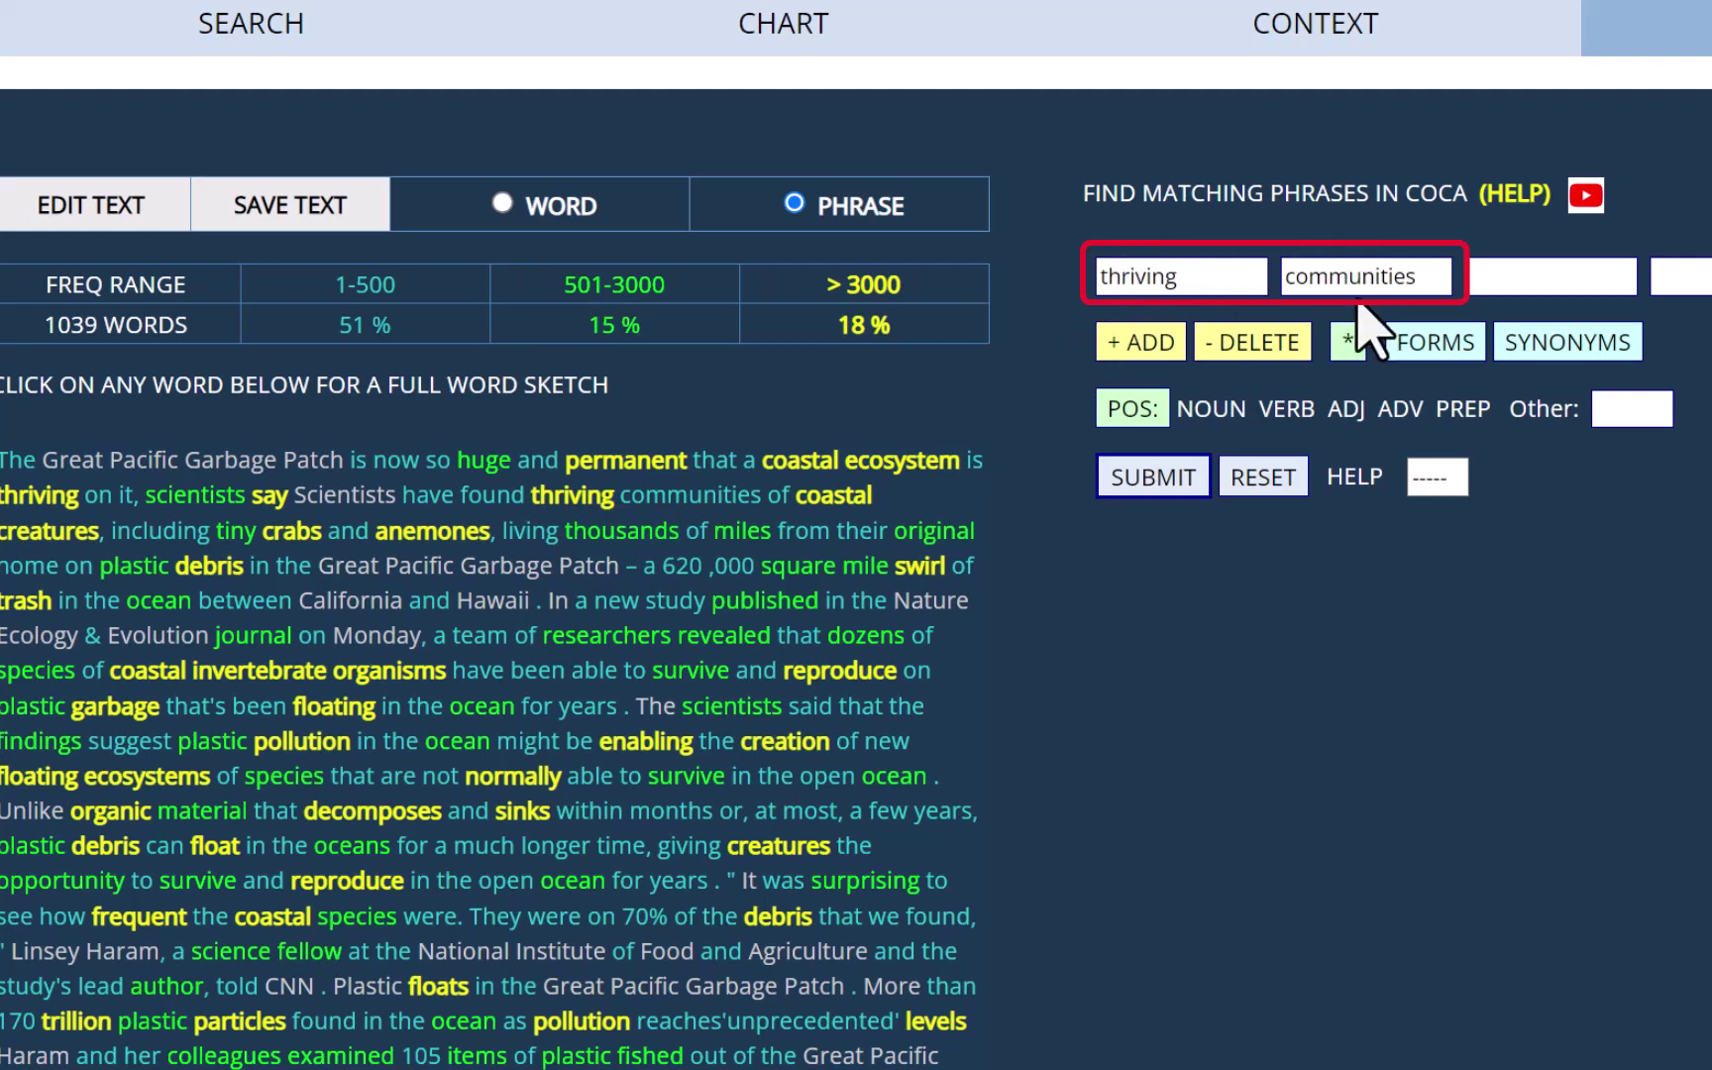
click(1149, 482)
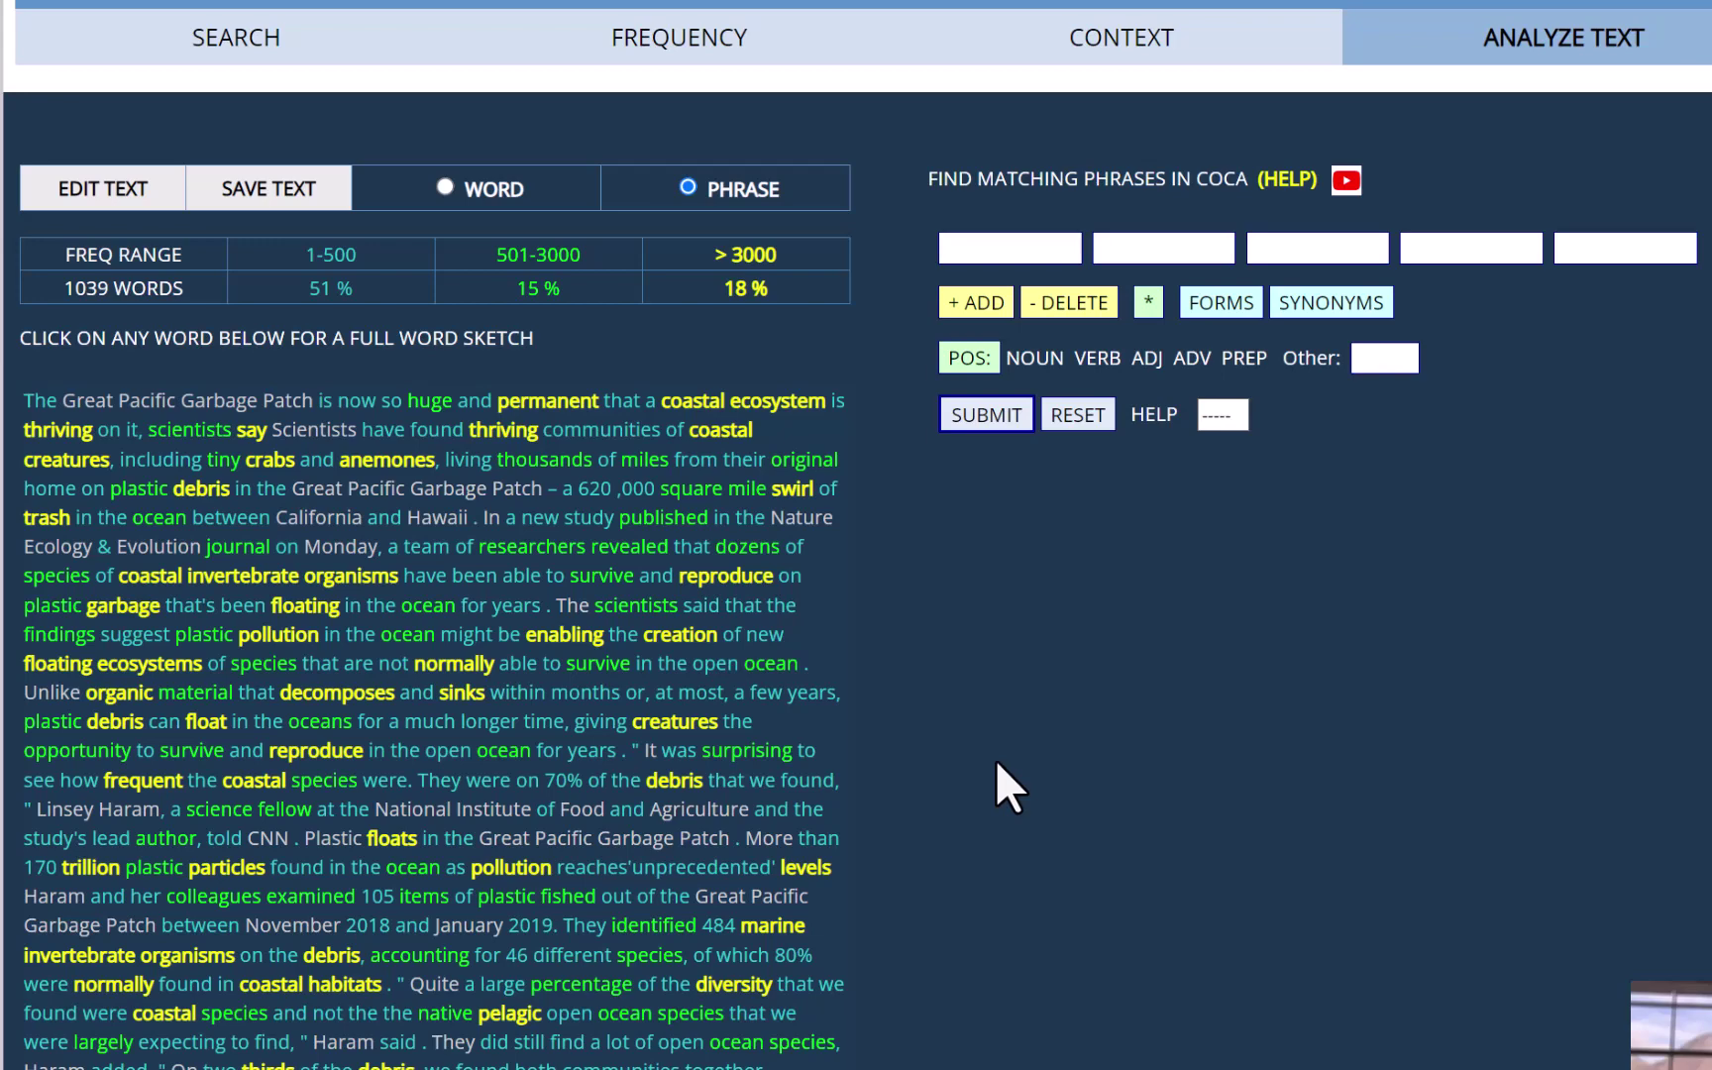
Build the phrase 'It was surprising to see' from the article words and search COCA for it
click(652, 753)
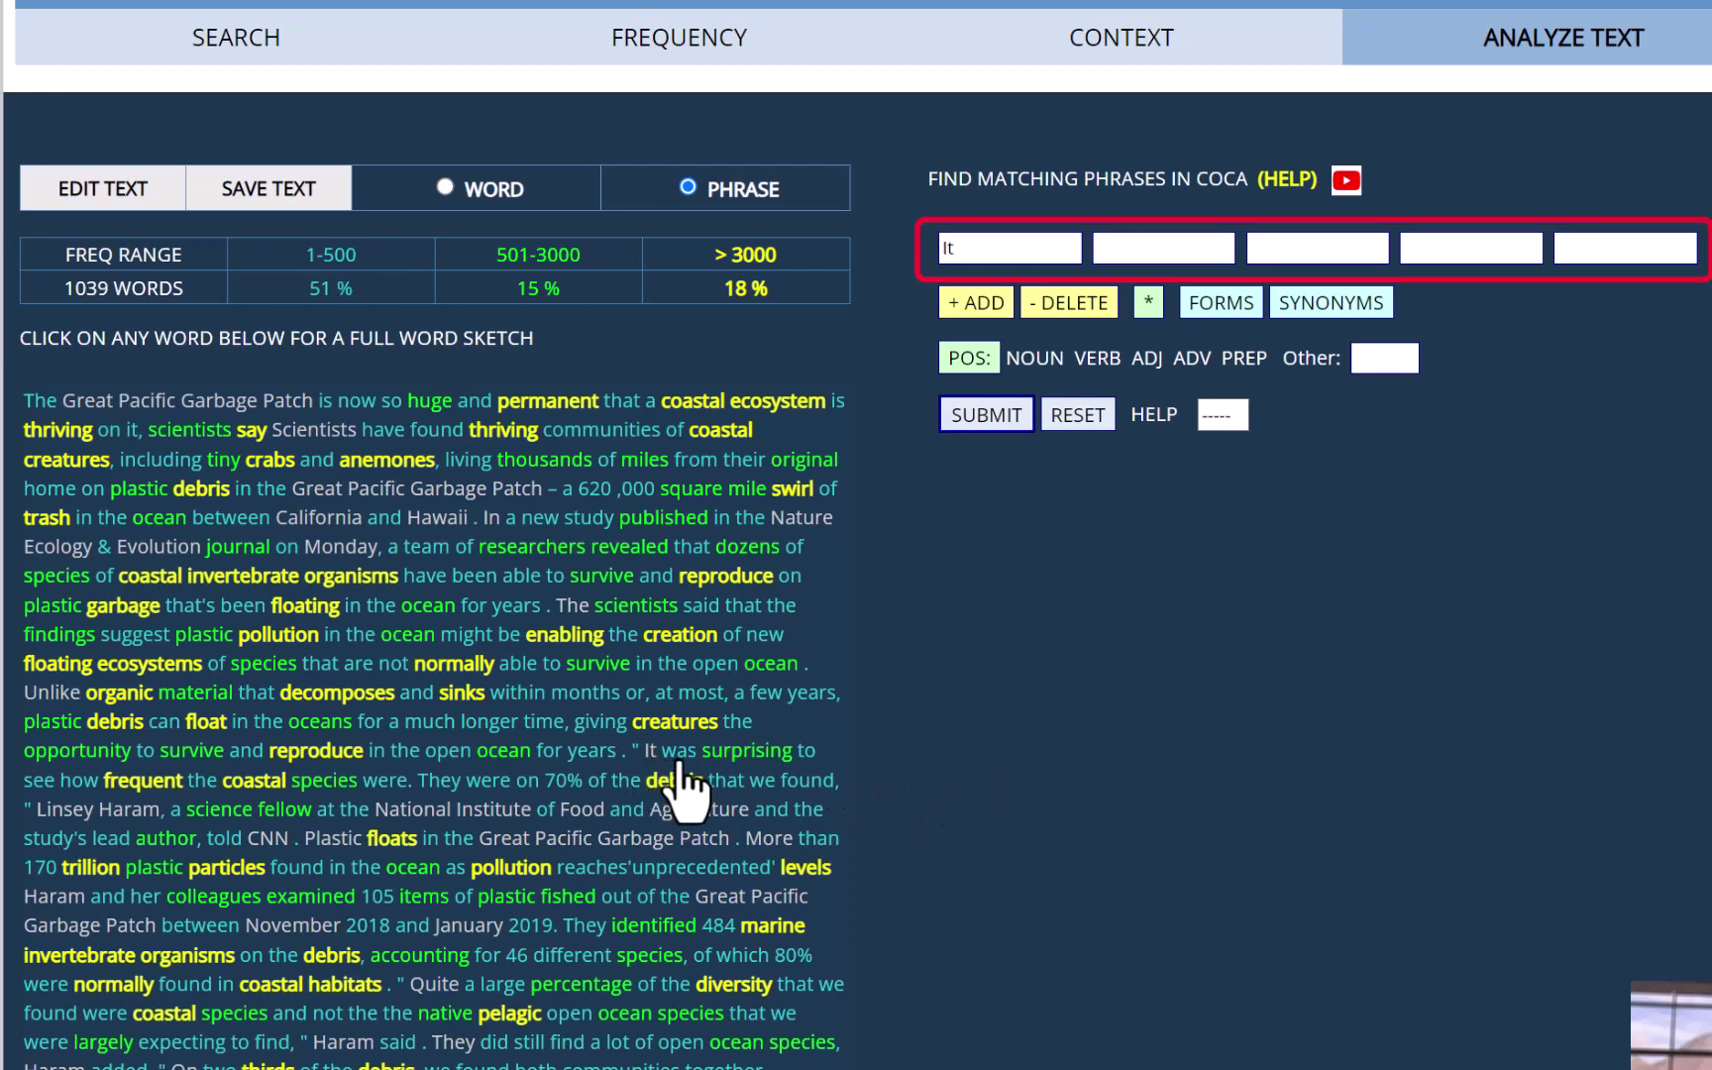
click(678, 755)
click(735, 755)
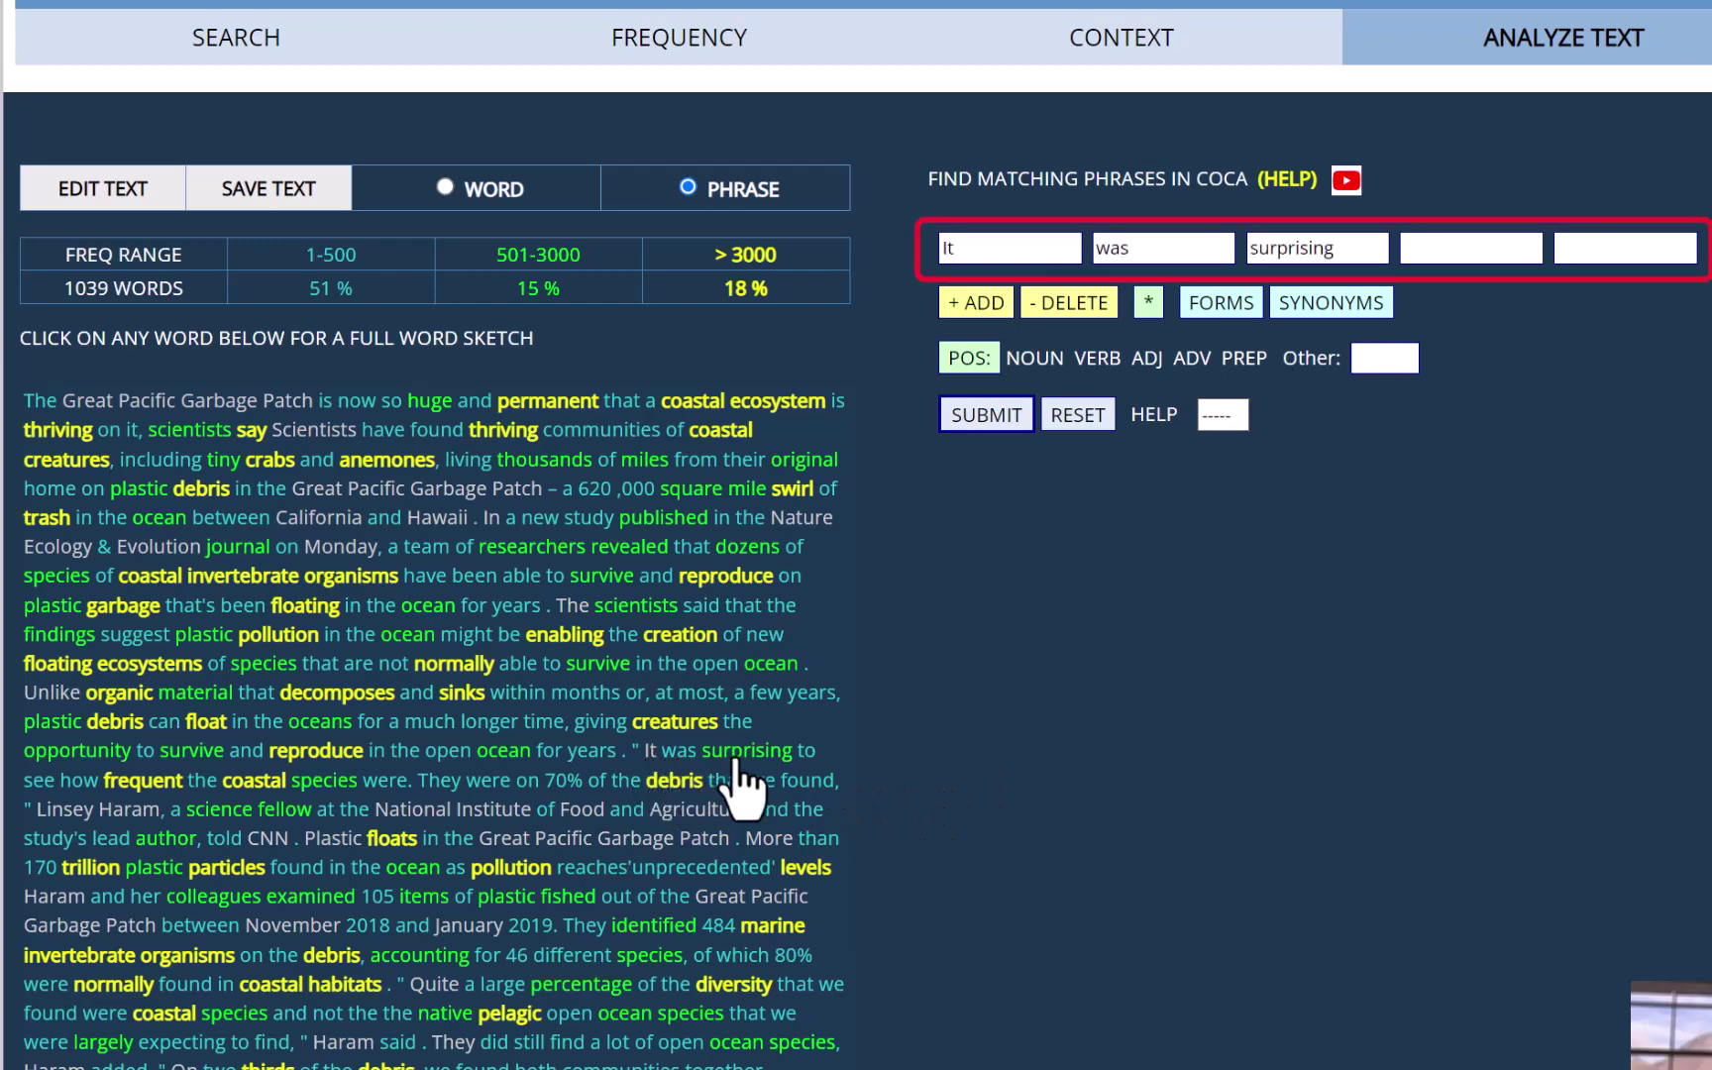
click(811, 759)
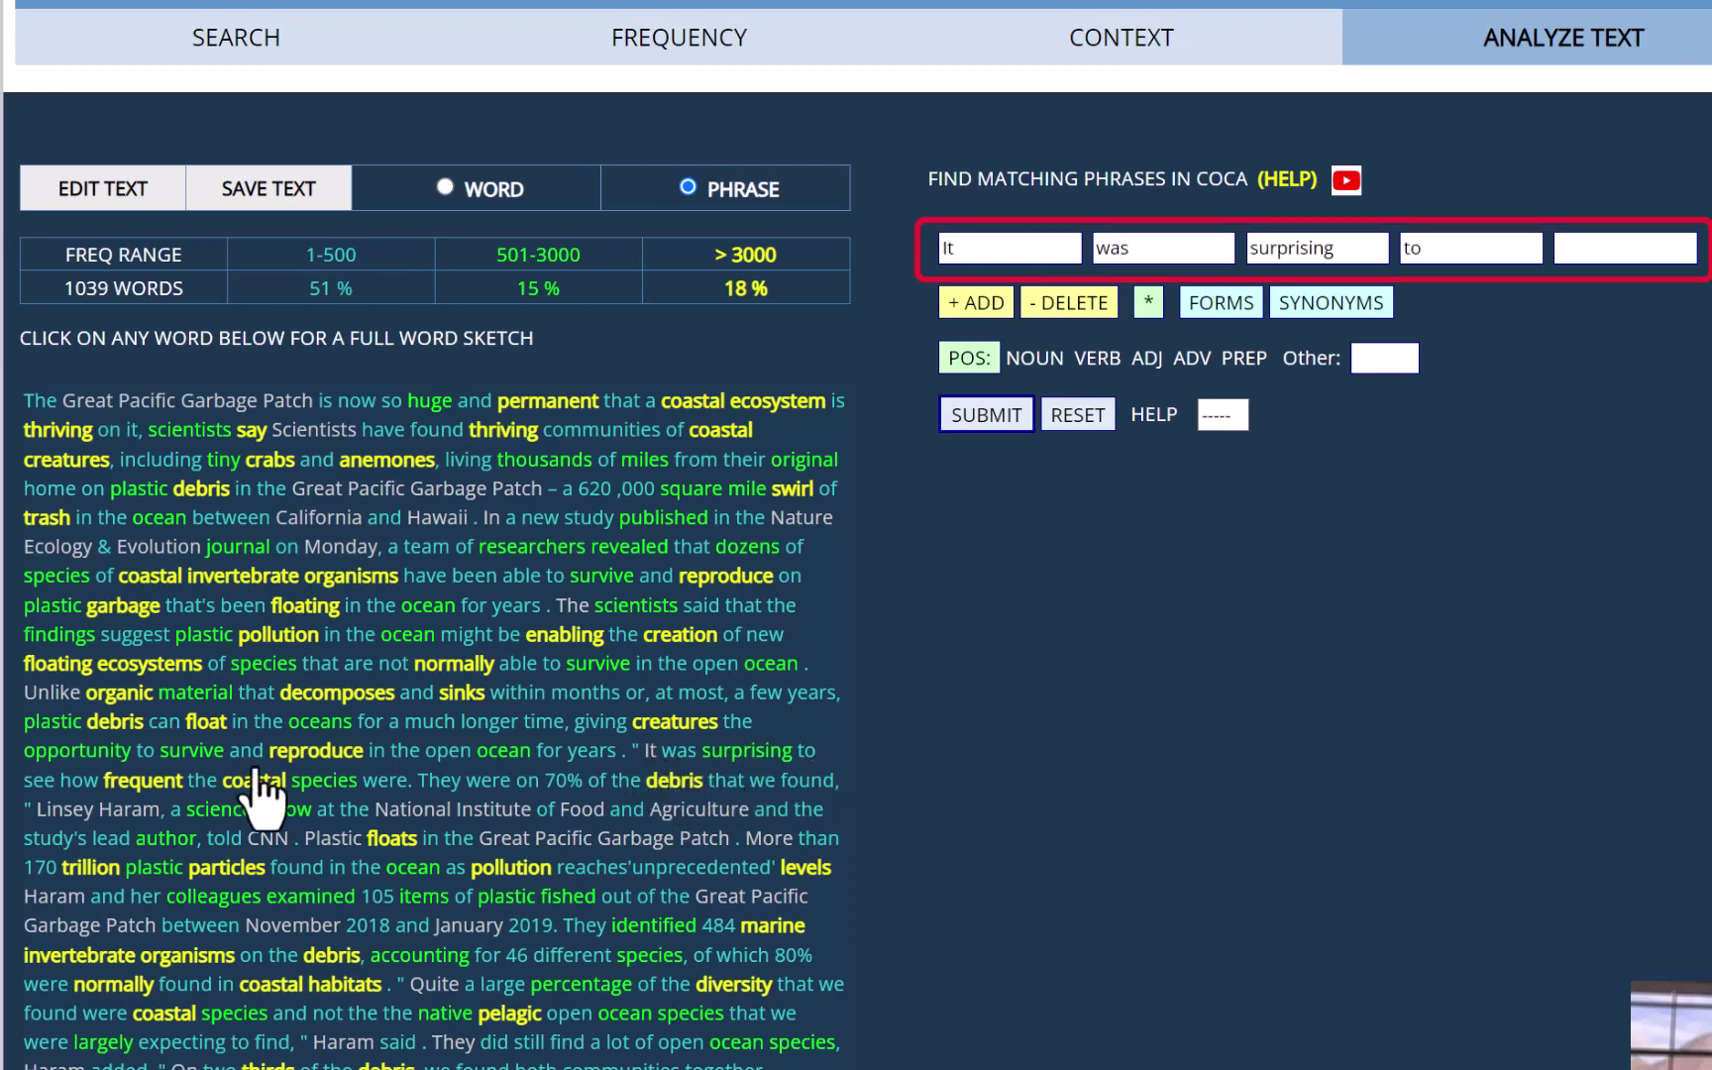
click(38, 780)
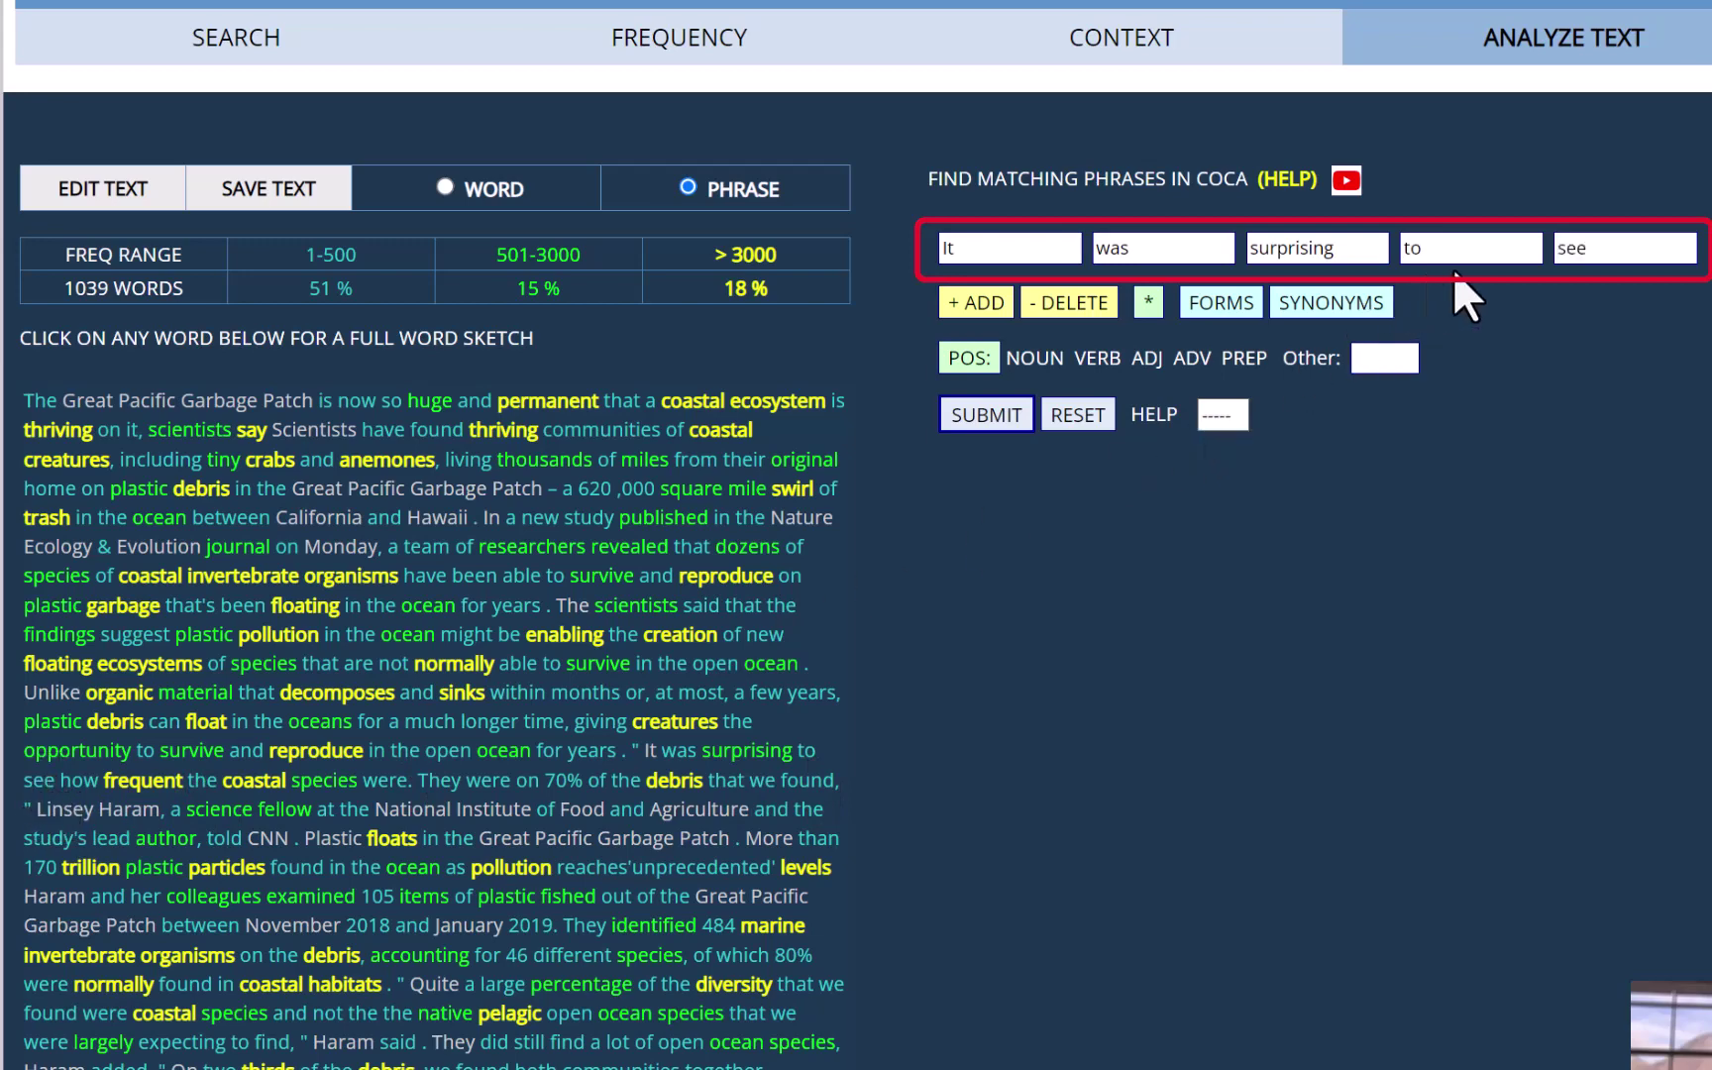
click(958, 419)
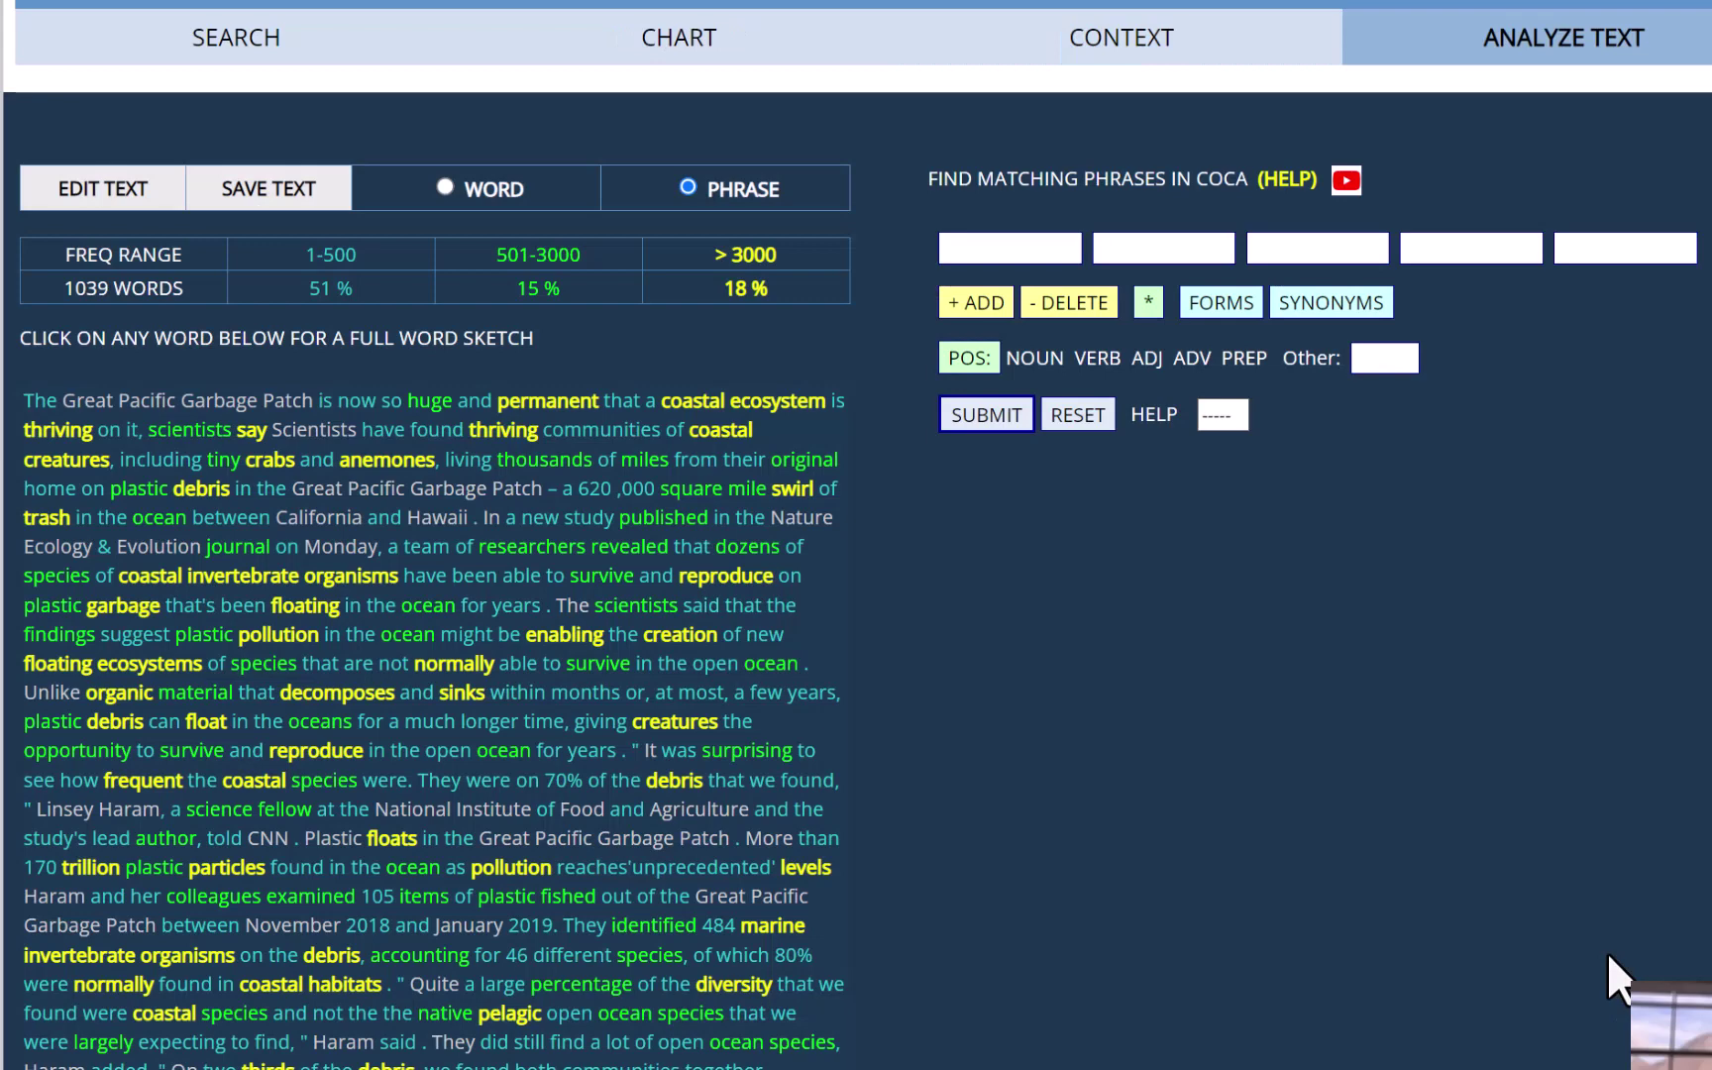
Switch result display to chart and enter the phrase 'organic material' from the article
click(1210, 413)
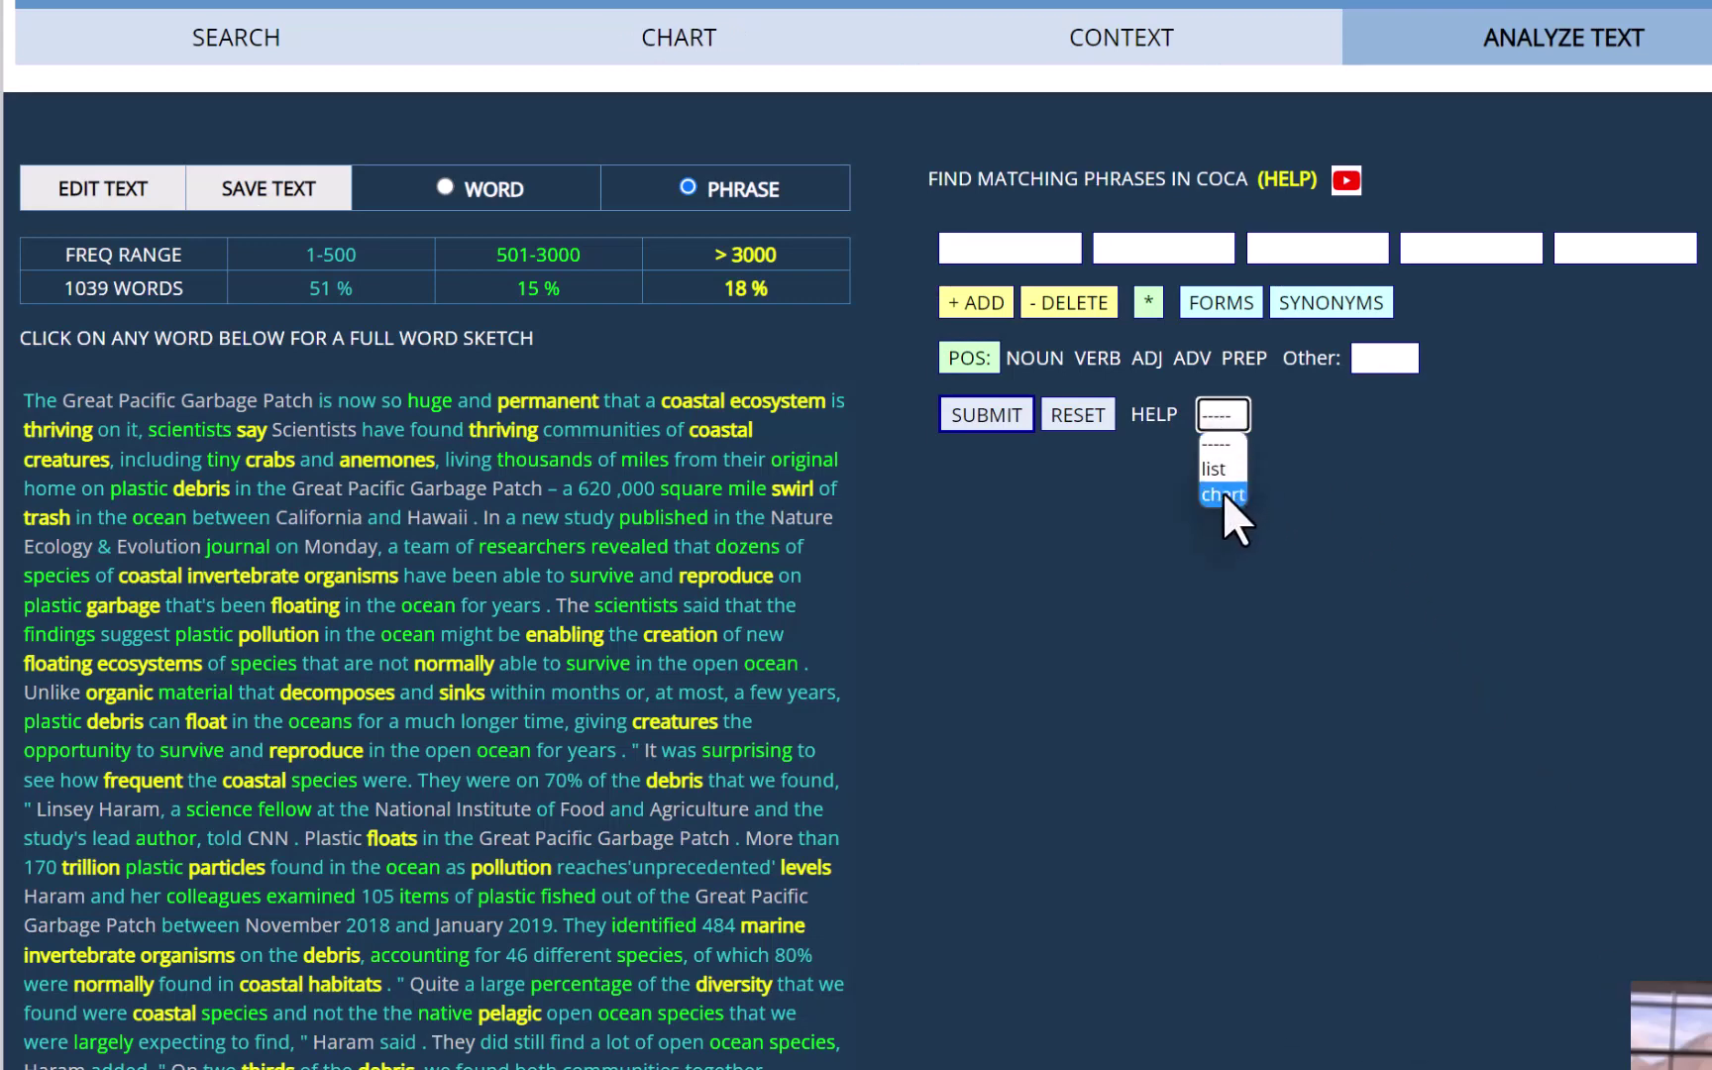
click(1222, 494)
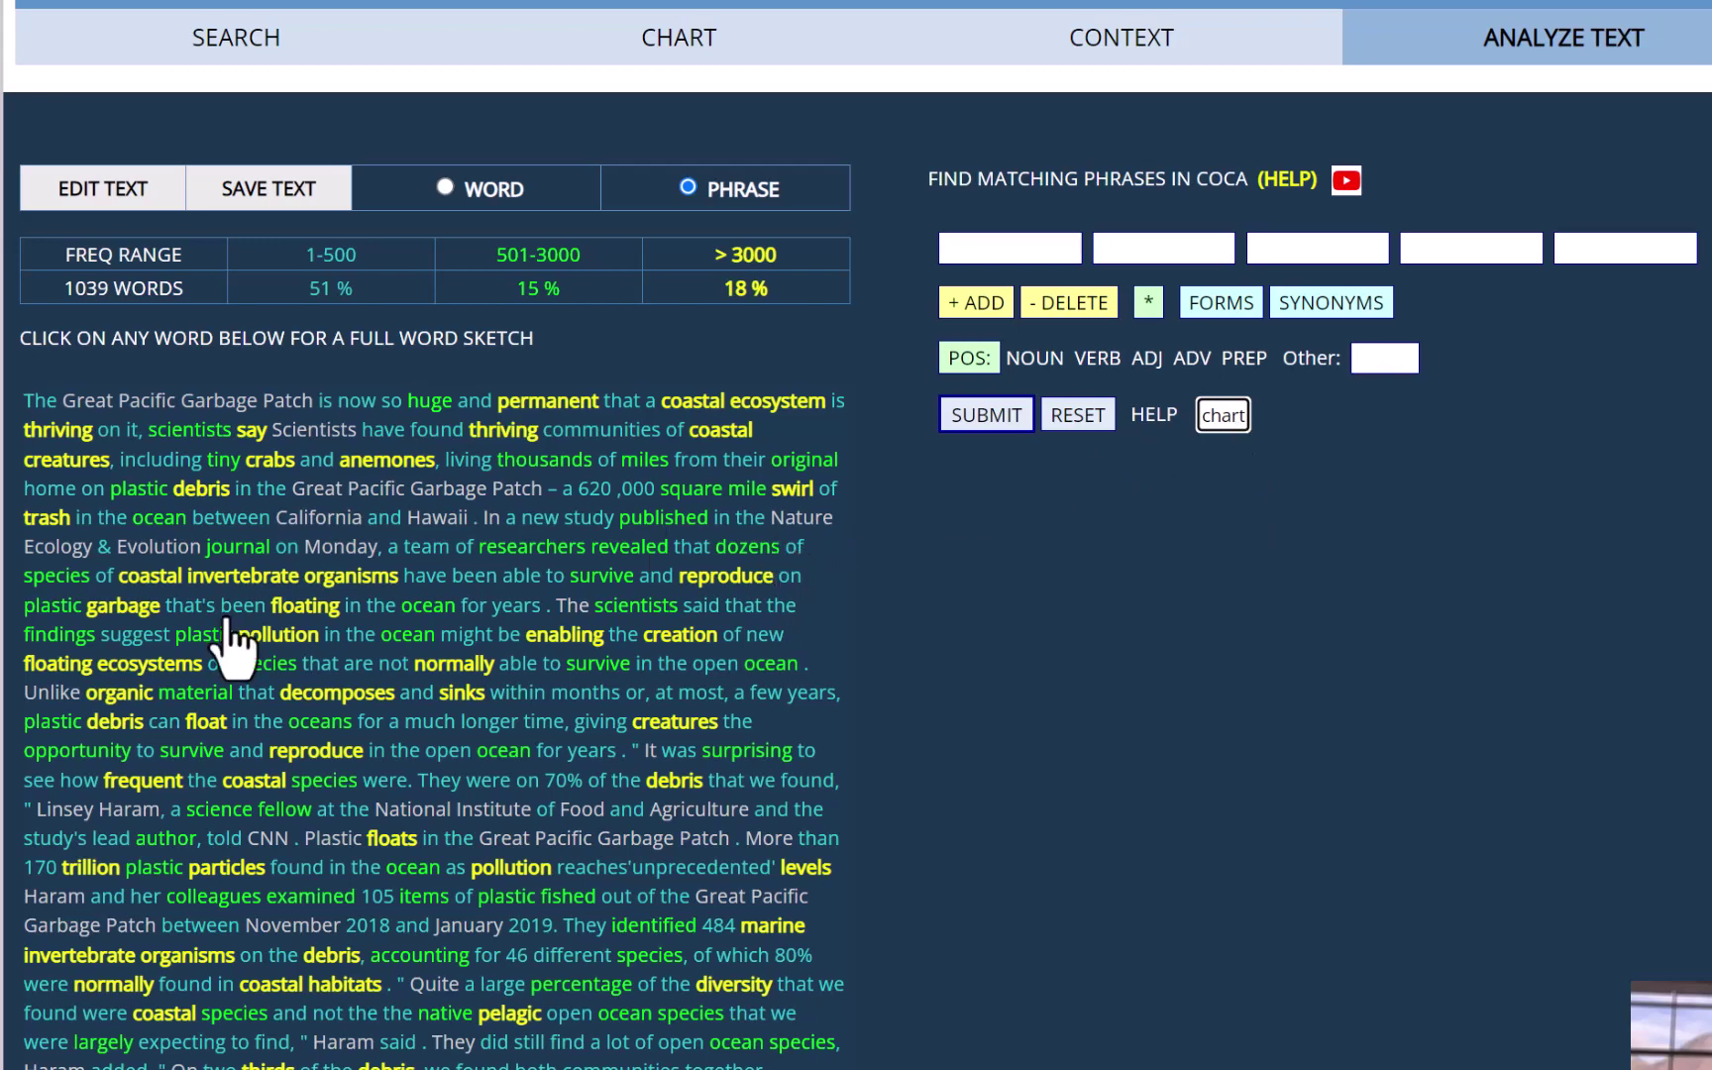
click(104, 696)
click(177, 697)
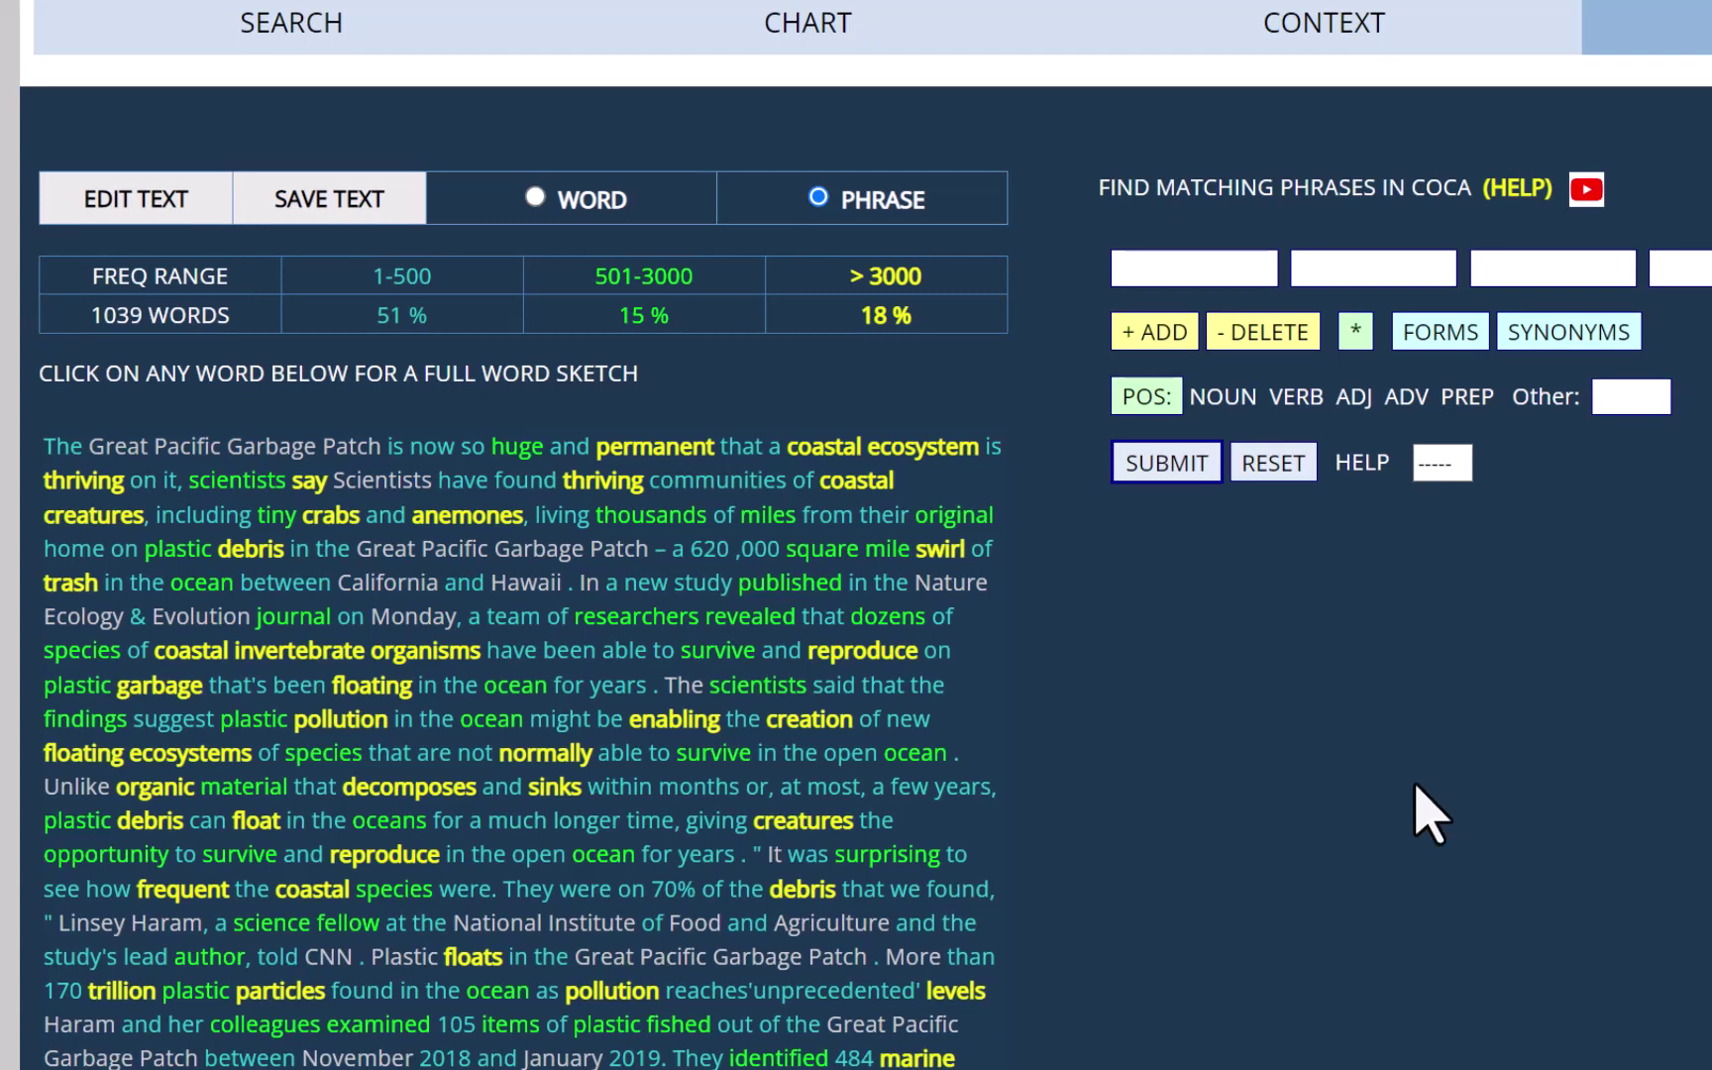
Search COCA for 'NOUN debris', generalizing 'plastic' in the article's 'plastic debris' to any noun
click(177, 554)
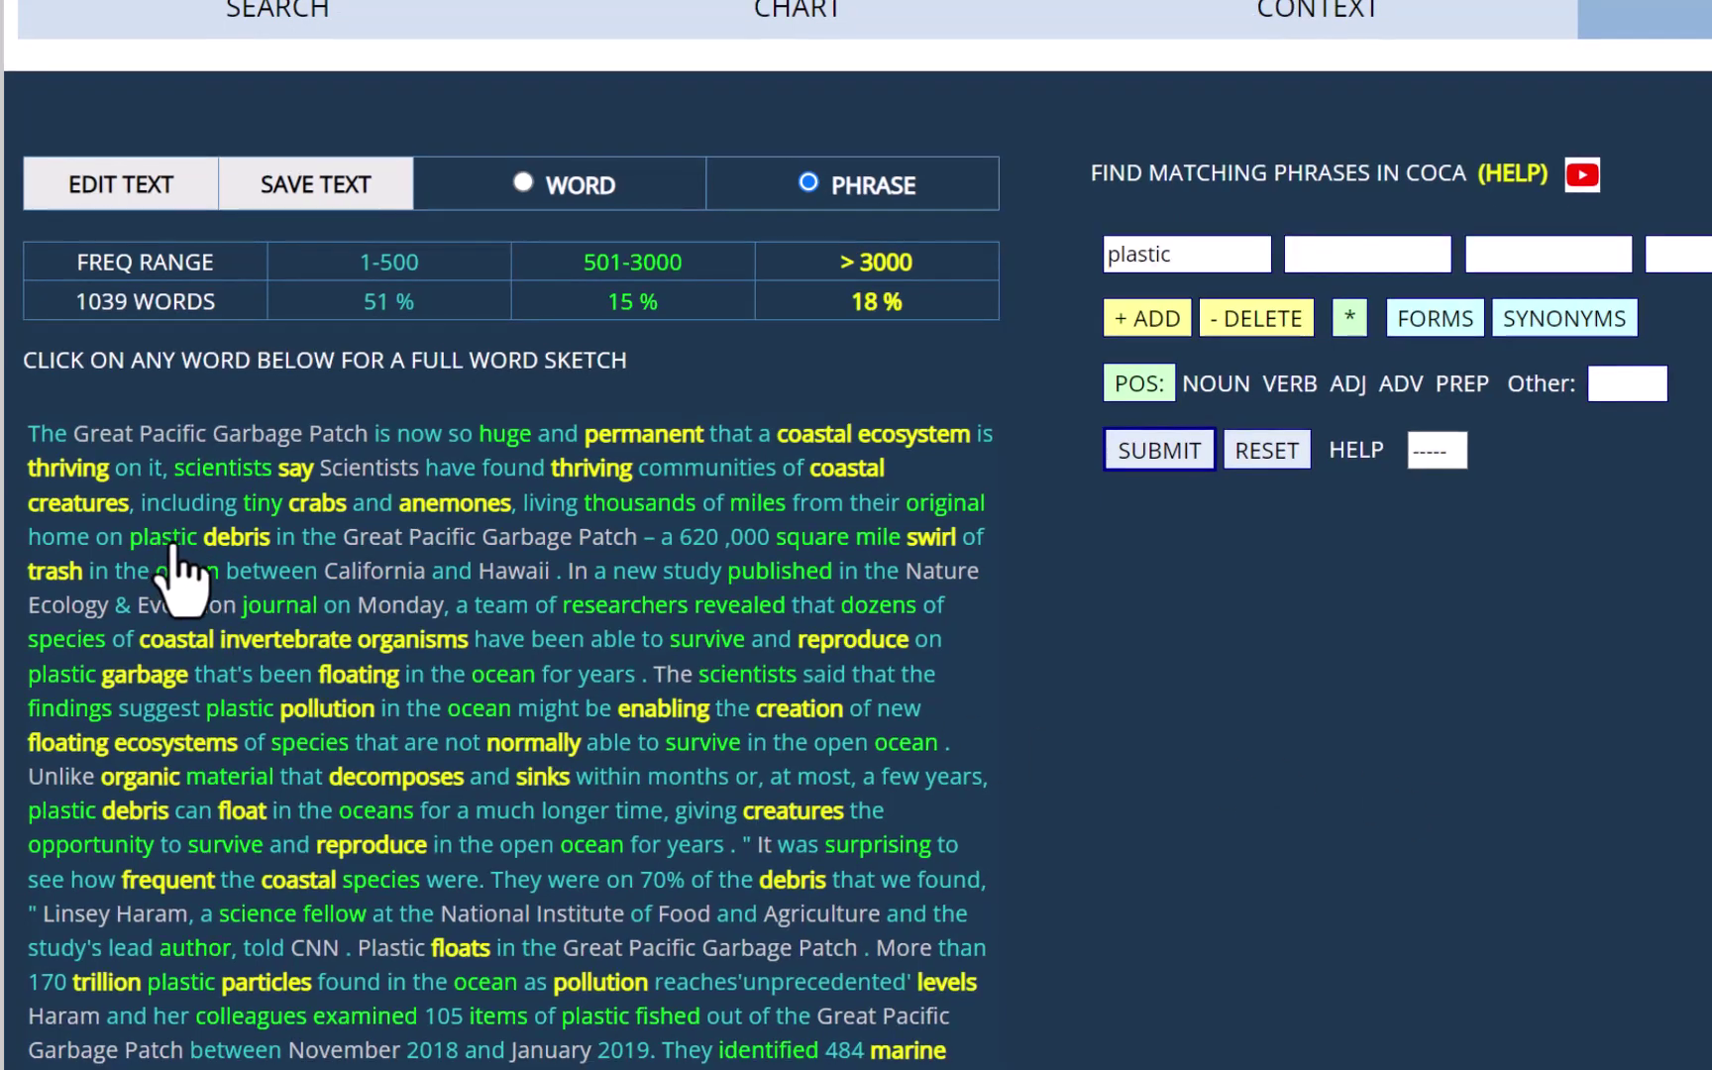
click(229, 564)
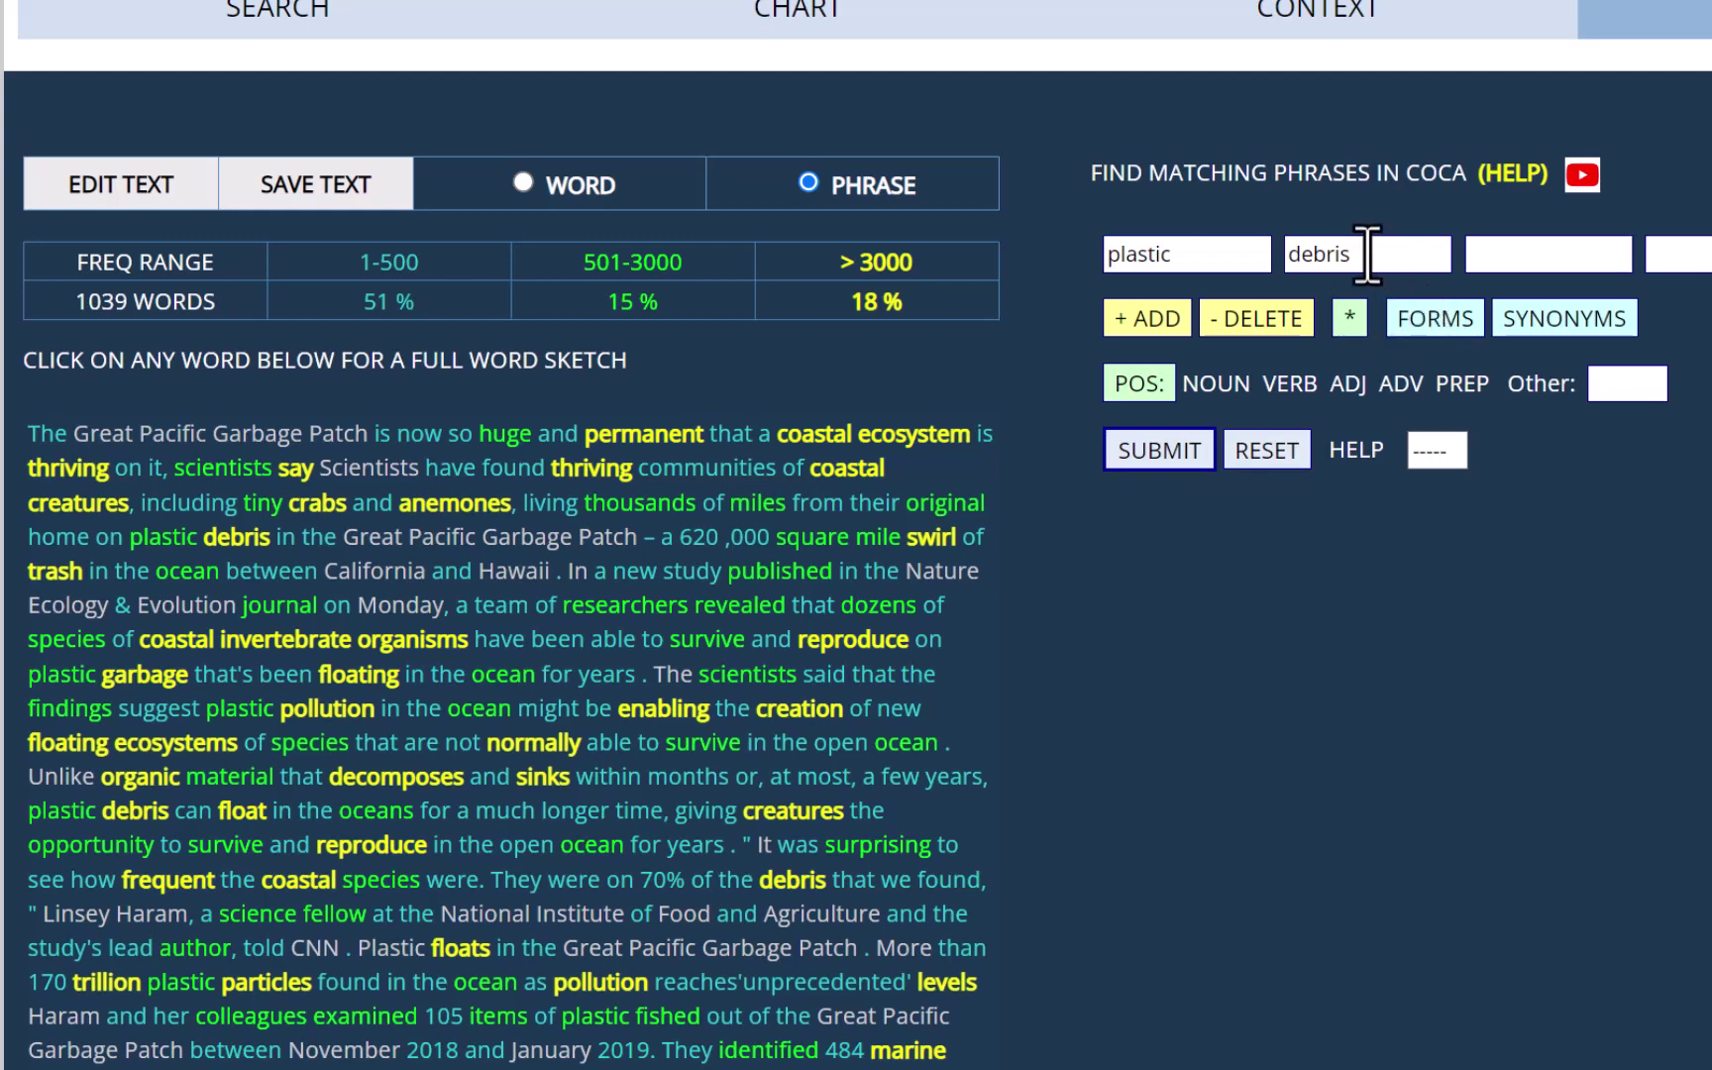
click(1144, 254)
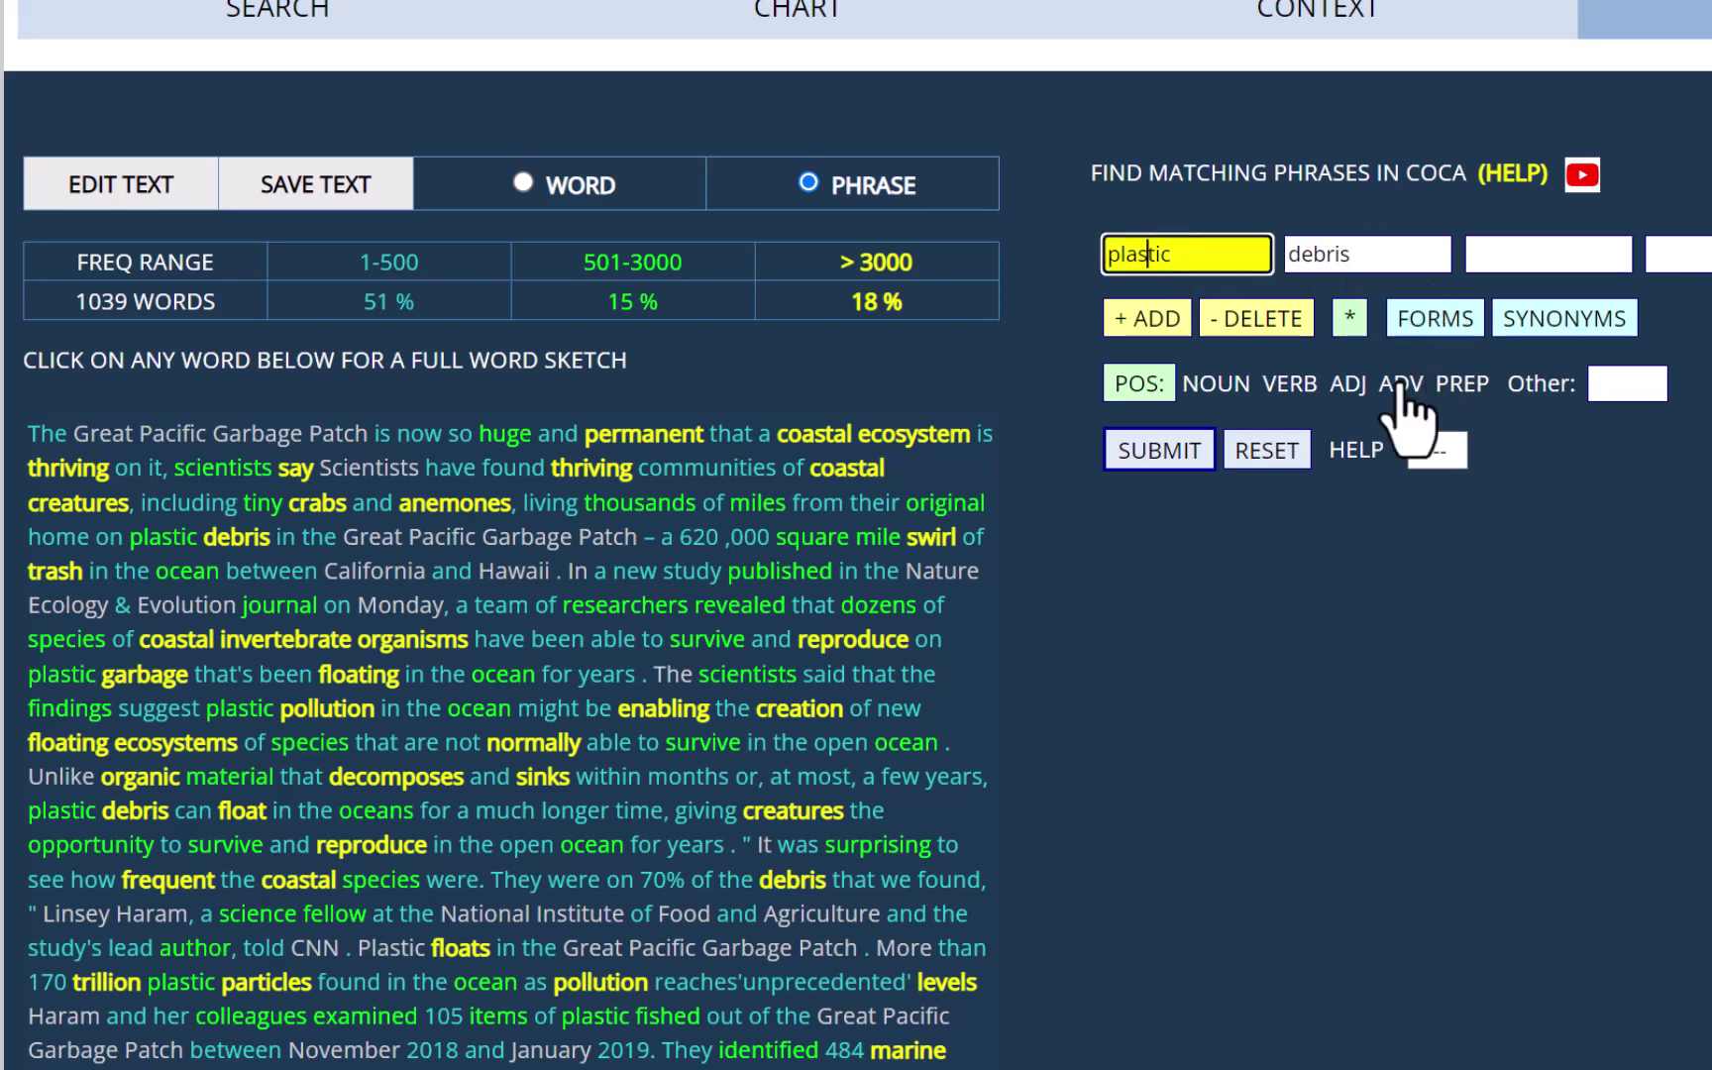
click(1130, 382)
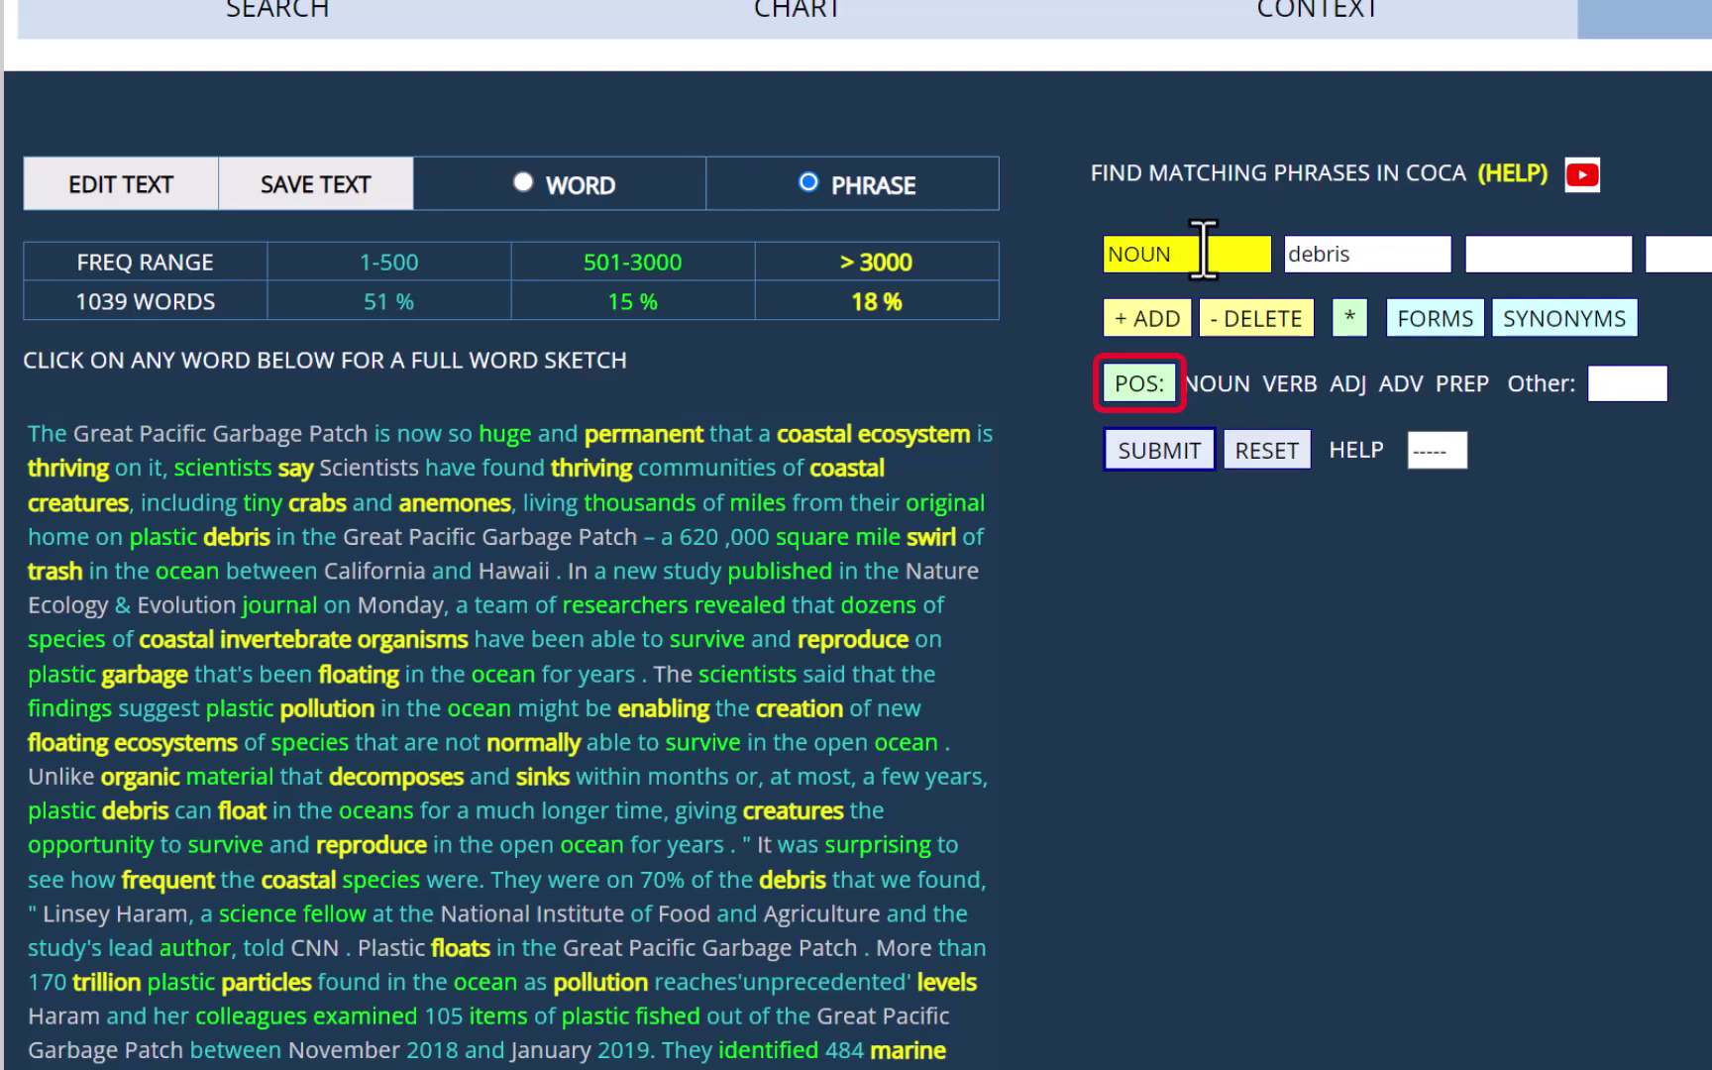
click(1136, 458)
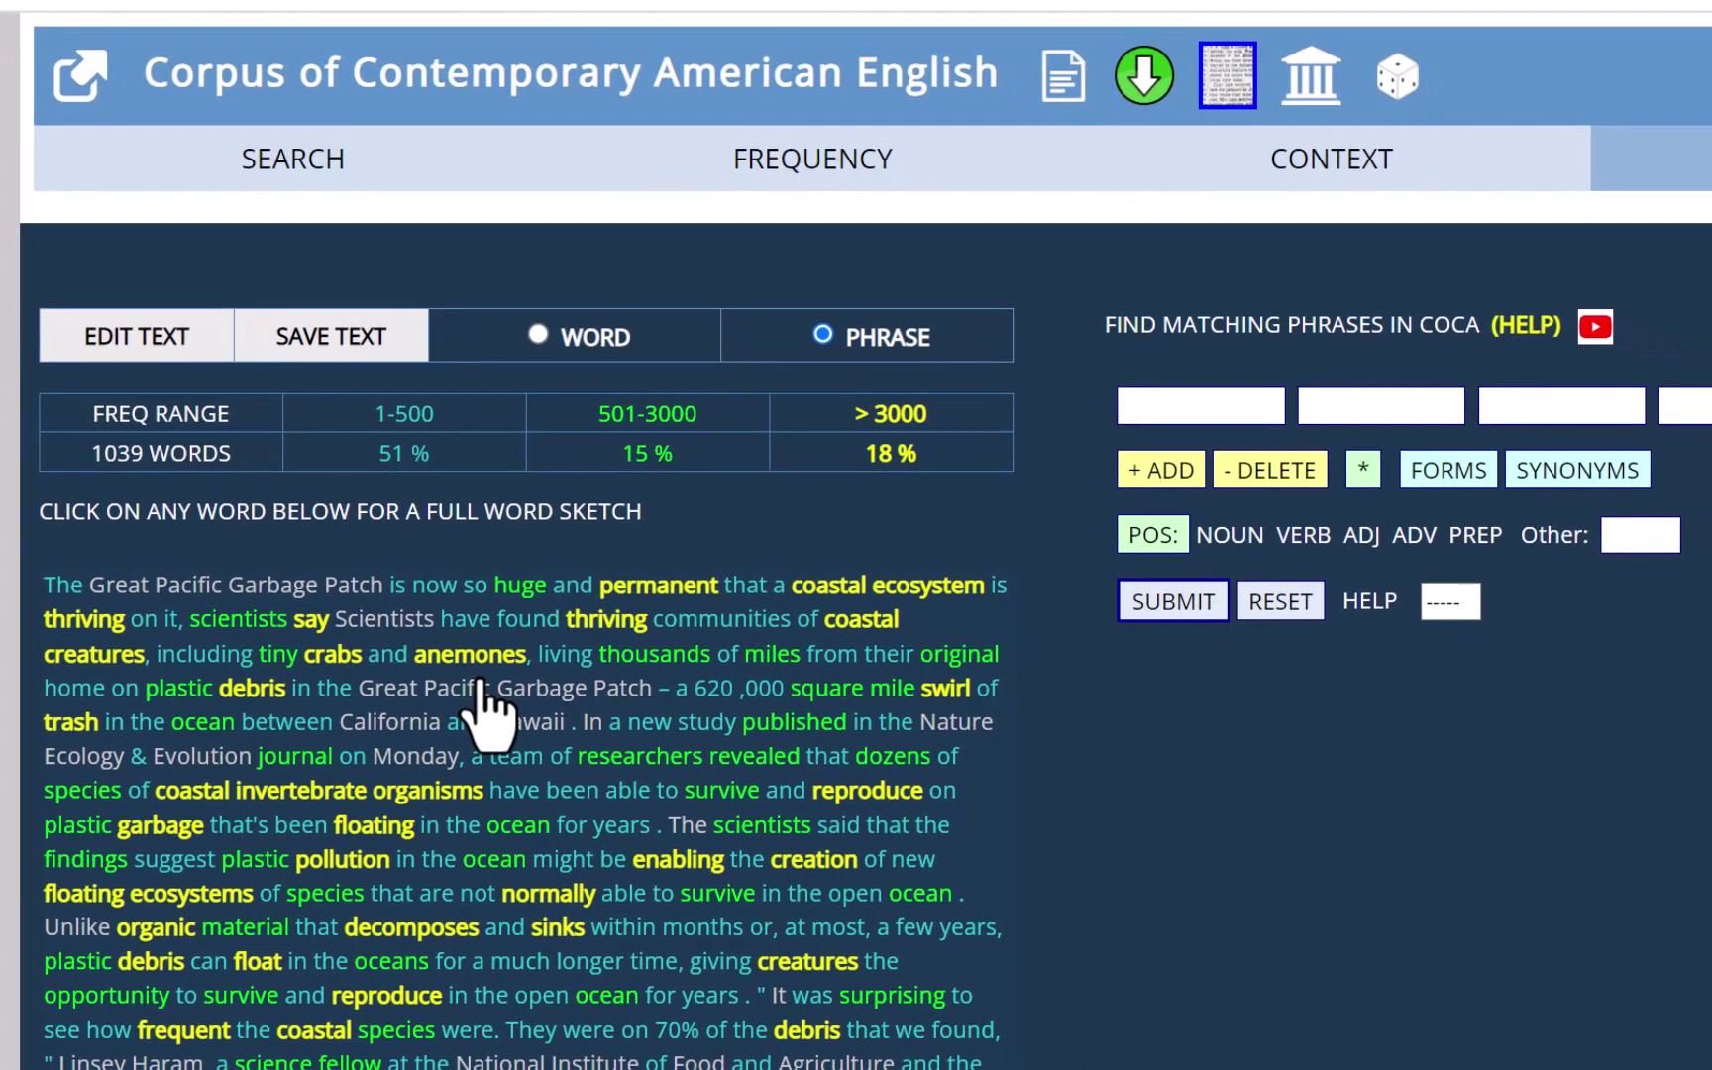
Search 'NOUN and anemones' from 'crabs and anemones' and view example lines for all 15 forms
click(350, 656)
click(389, 656)
click(457, 656)
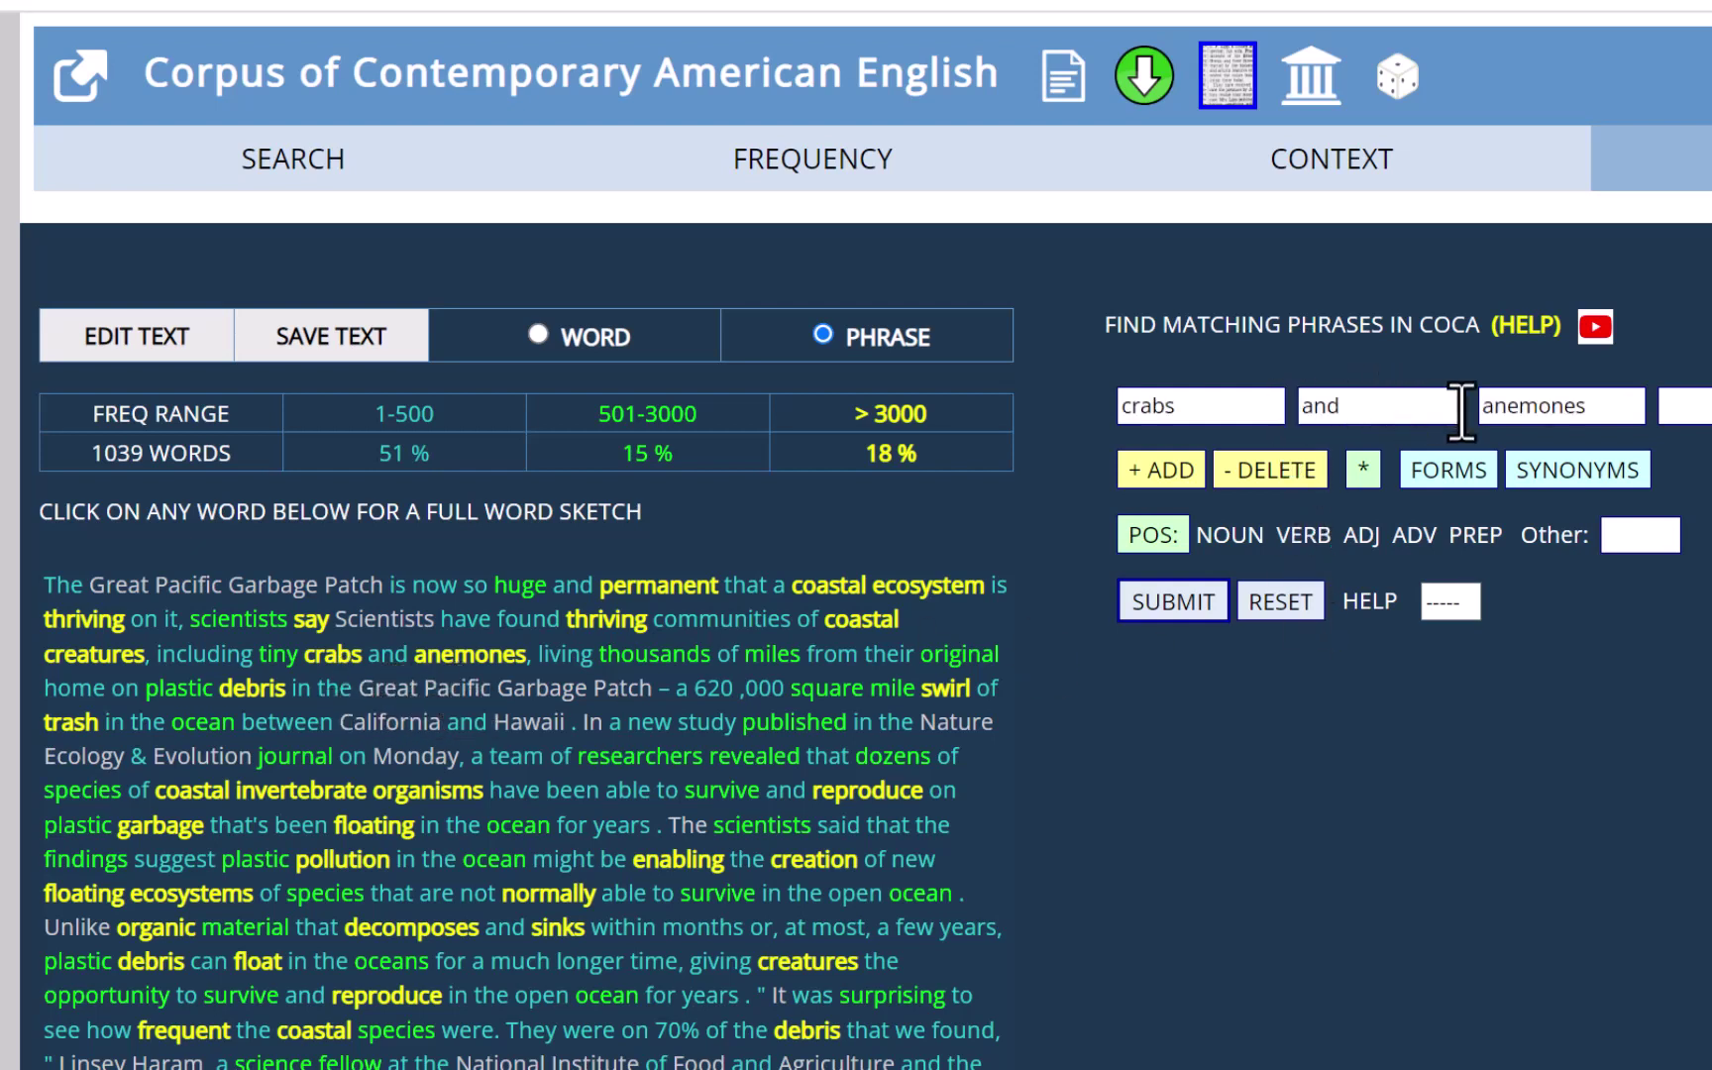
click(1196, 409)
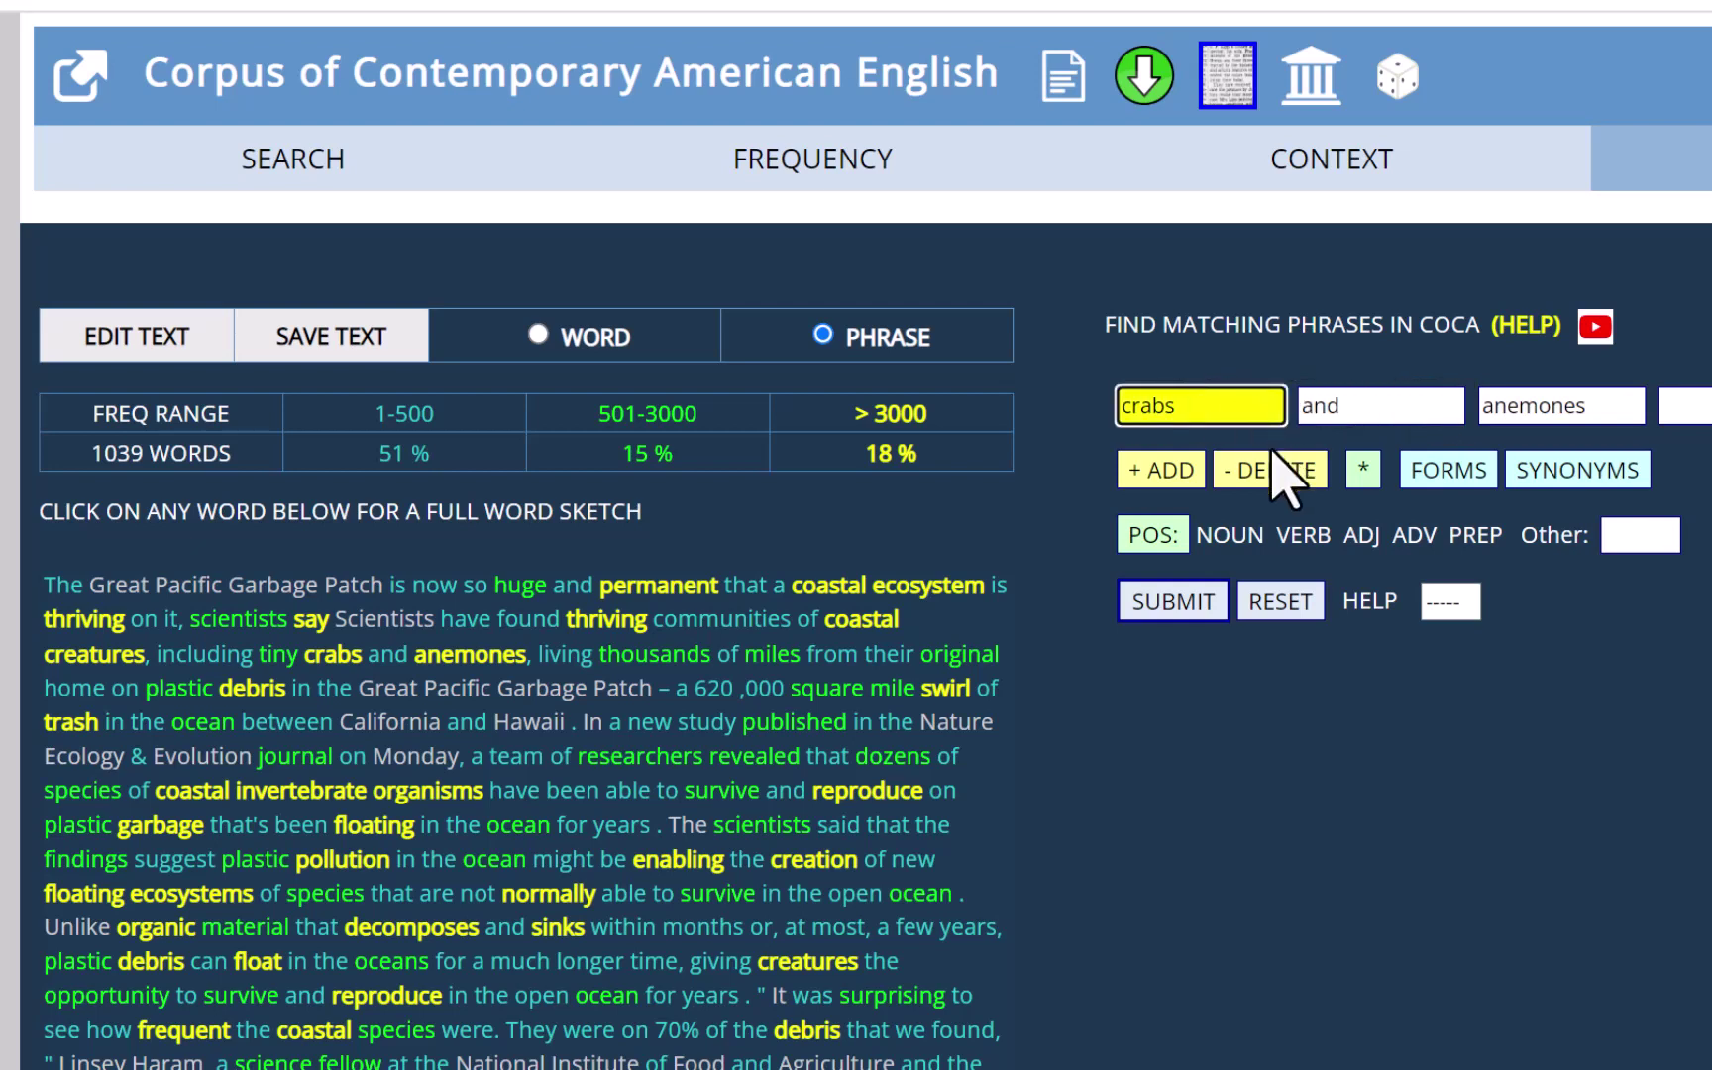
click(1129, 536)
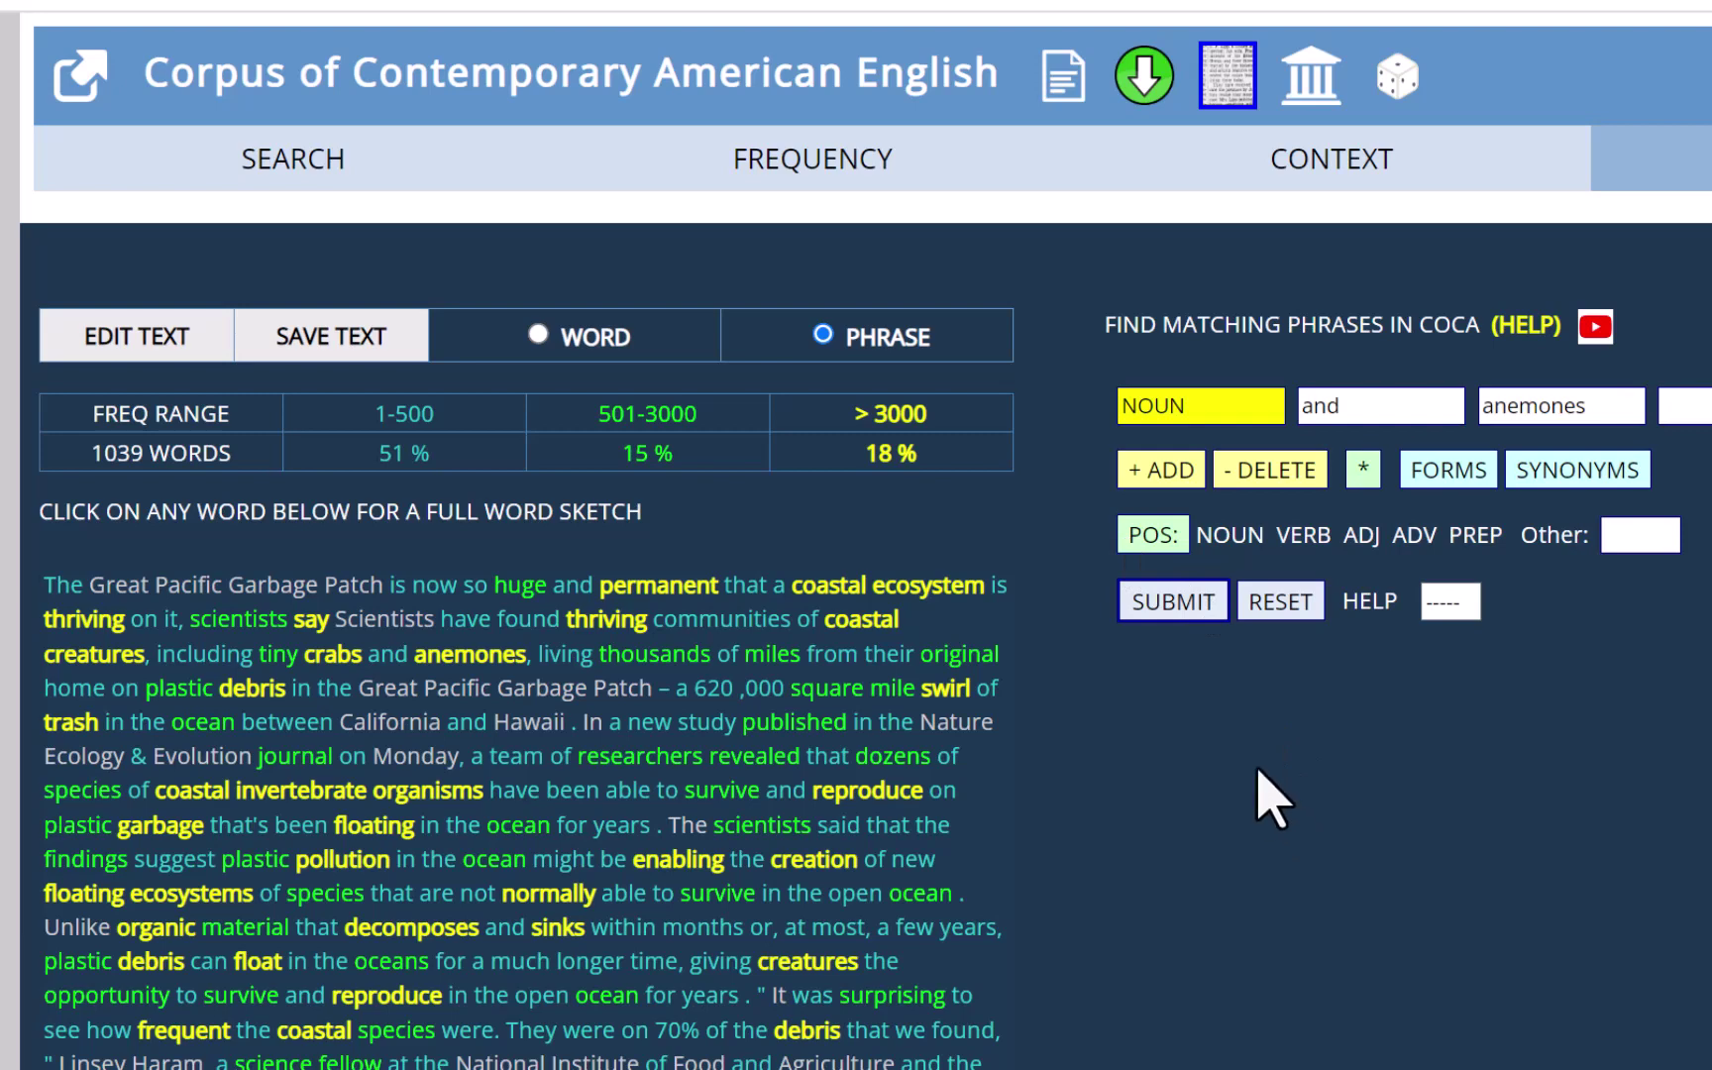
click(1172, 601)
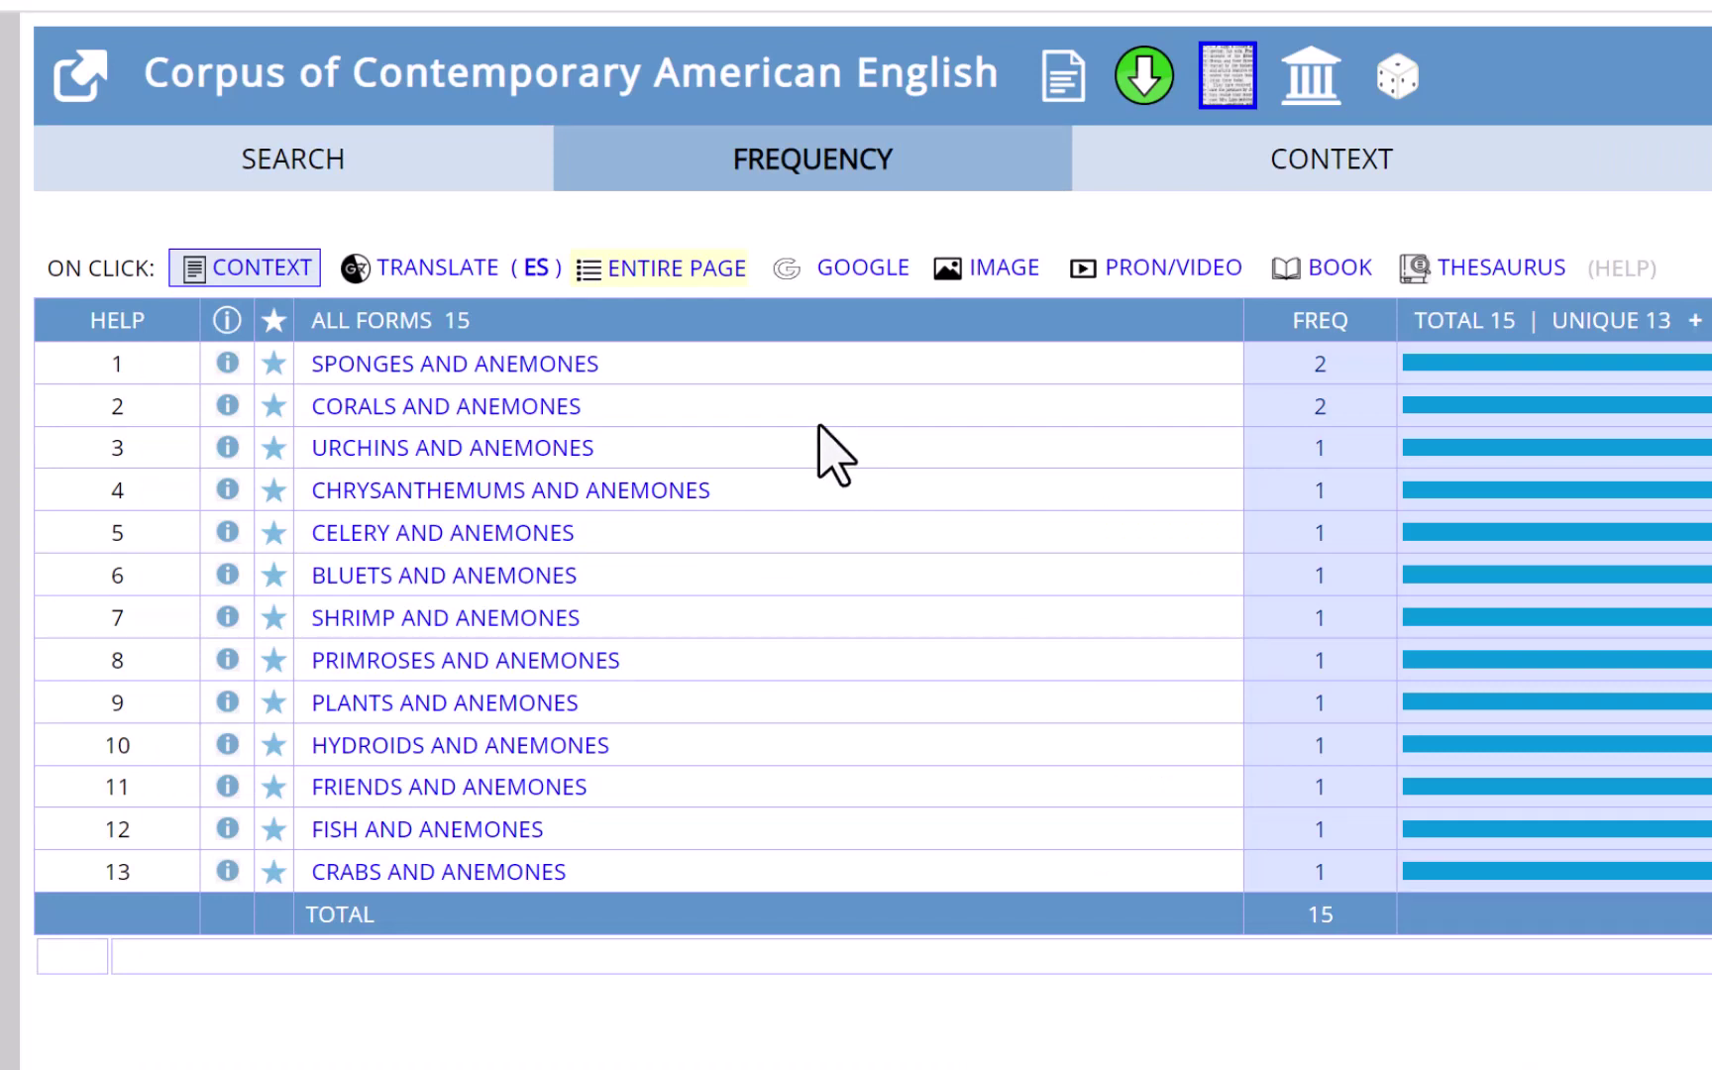
click(457, 321)
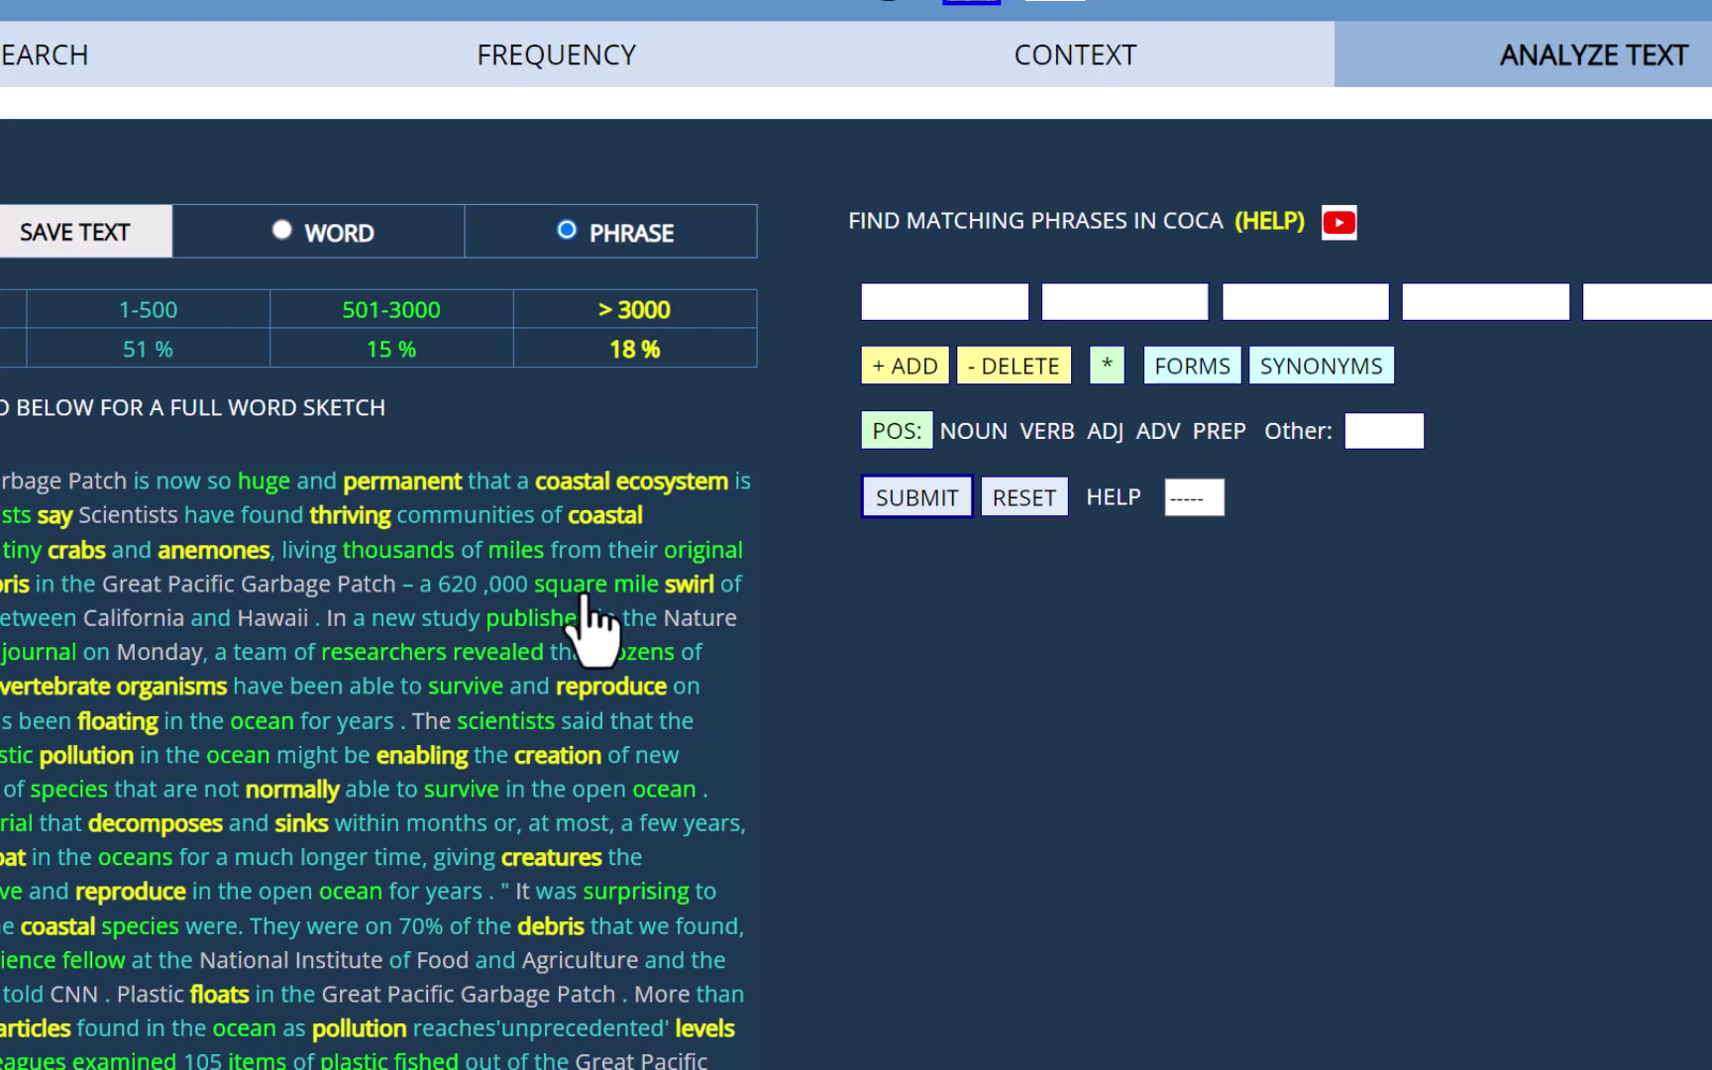
Search 'researchers VERB that', replacing 'revealed' in 'researchers revealed that' with any verb
click(384, 656)
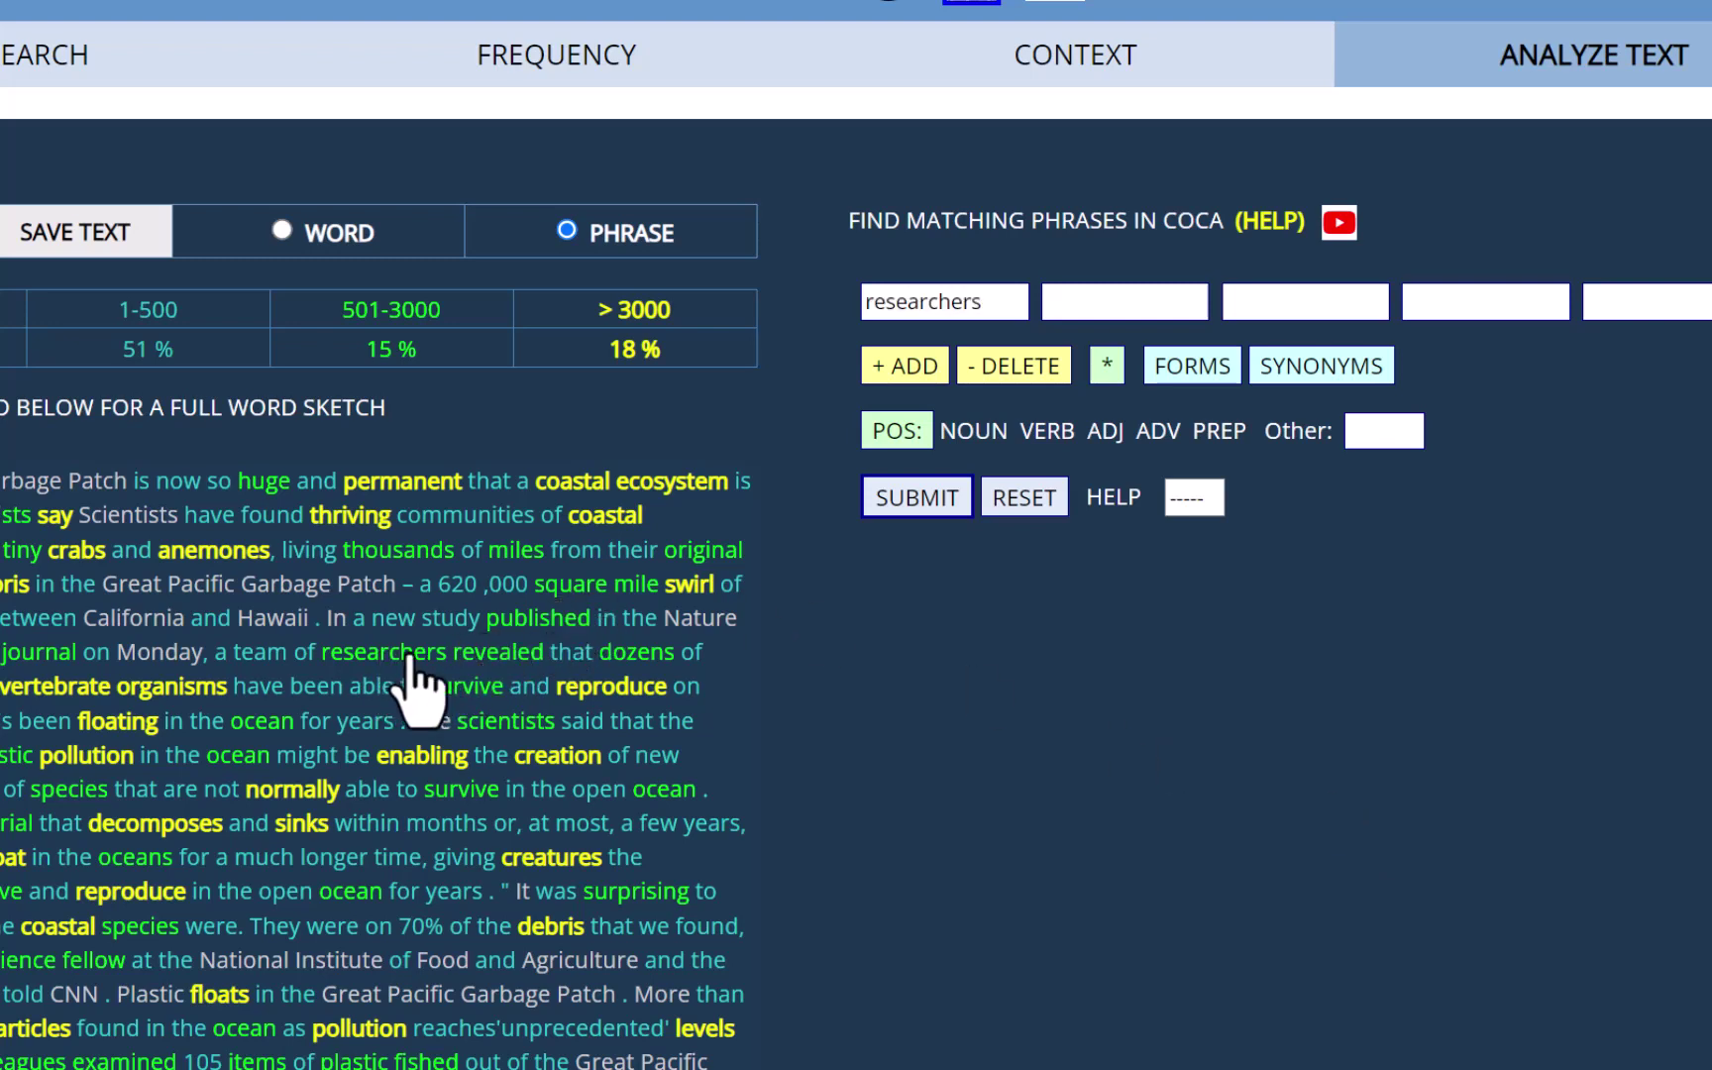
click(490, 656)
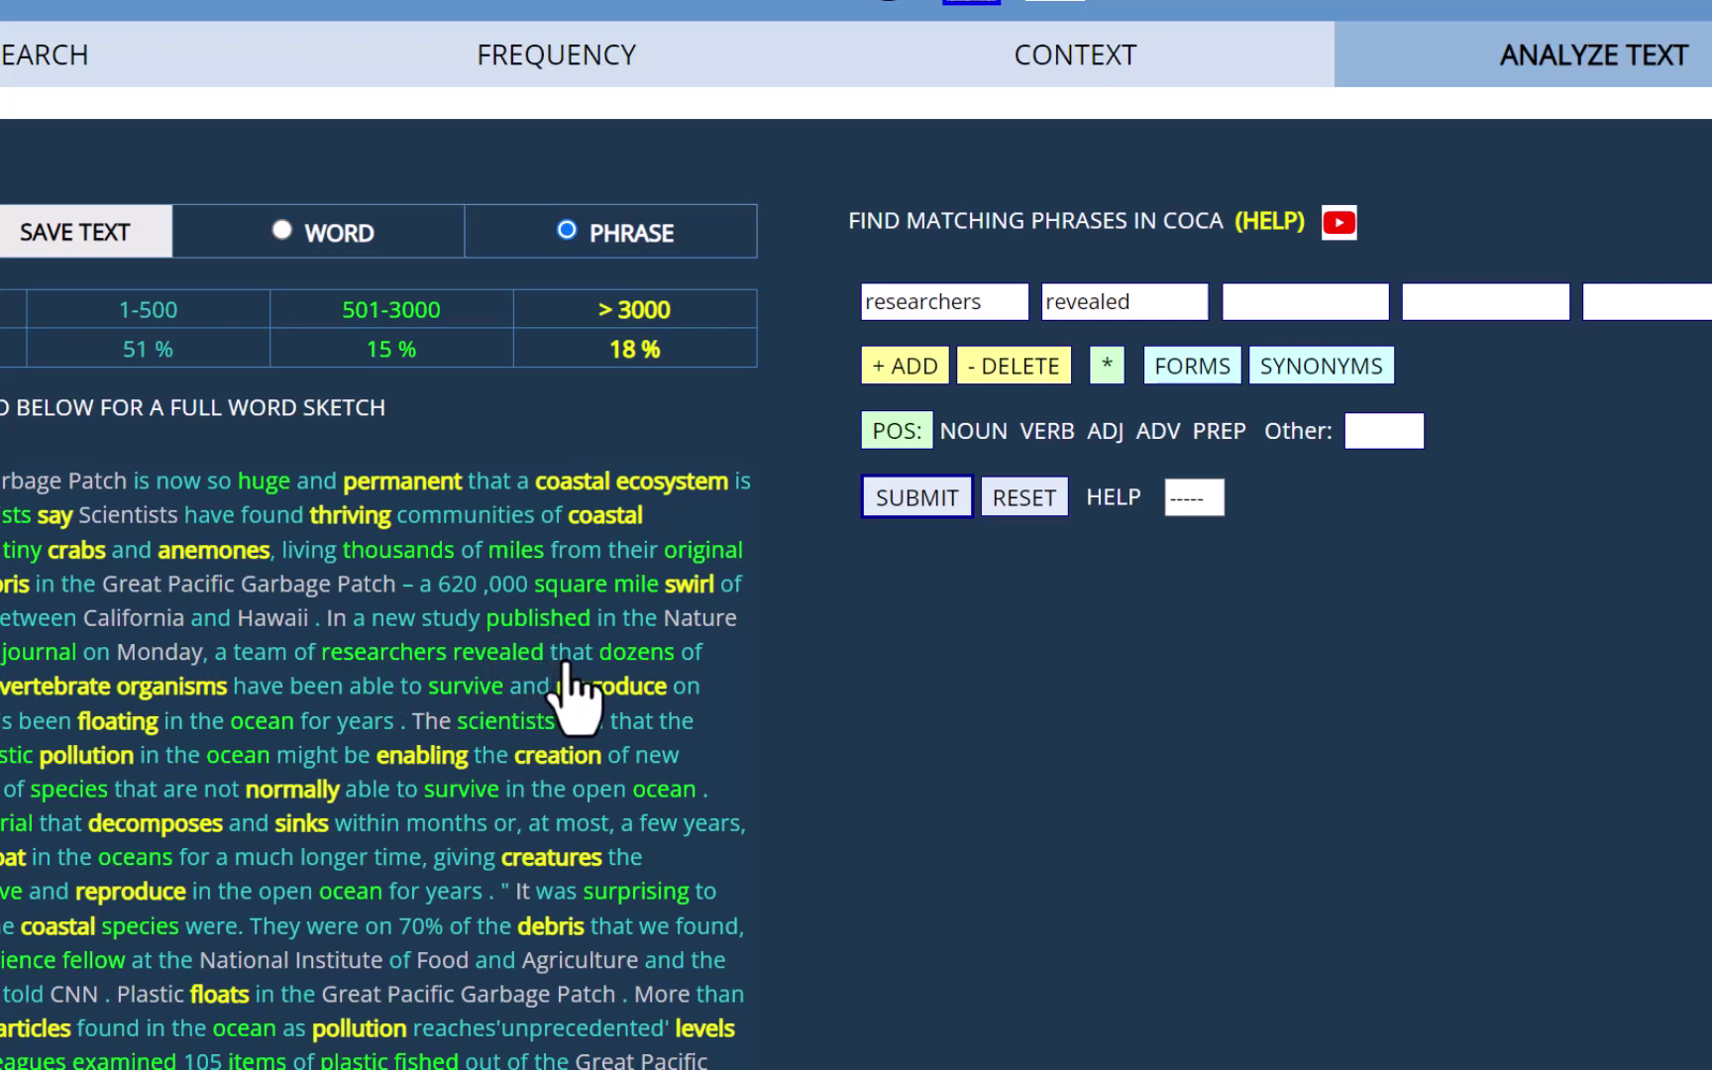
click(570, 655)
click(1129, 299)
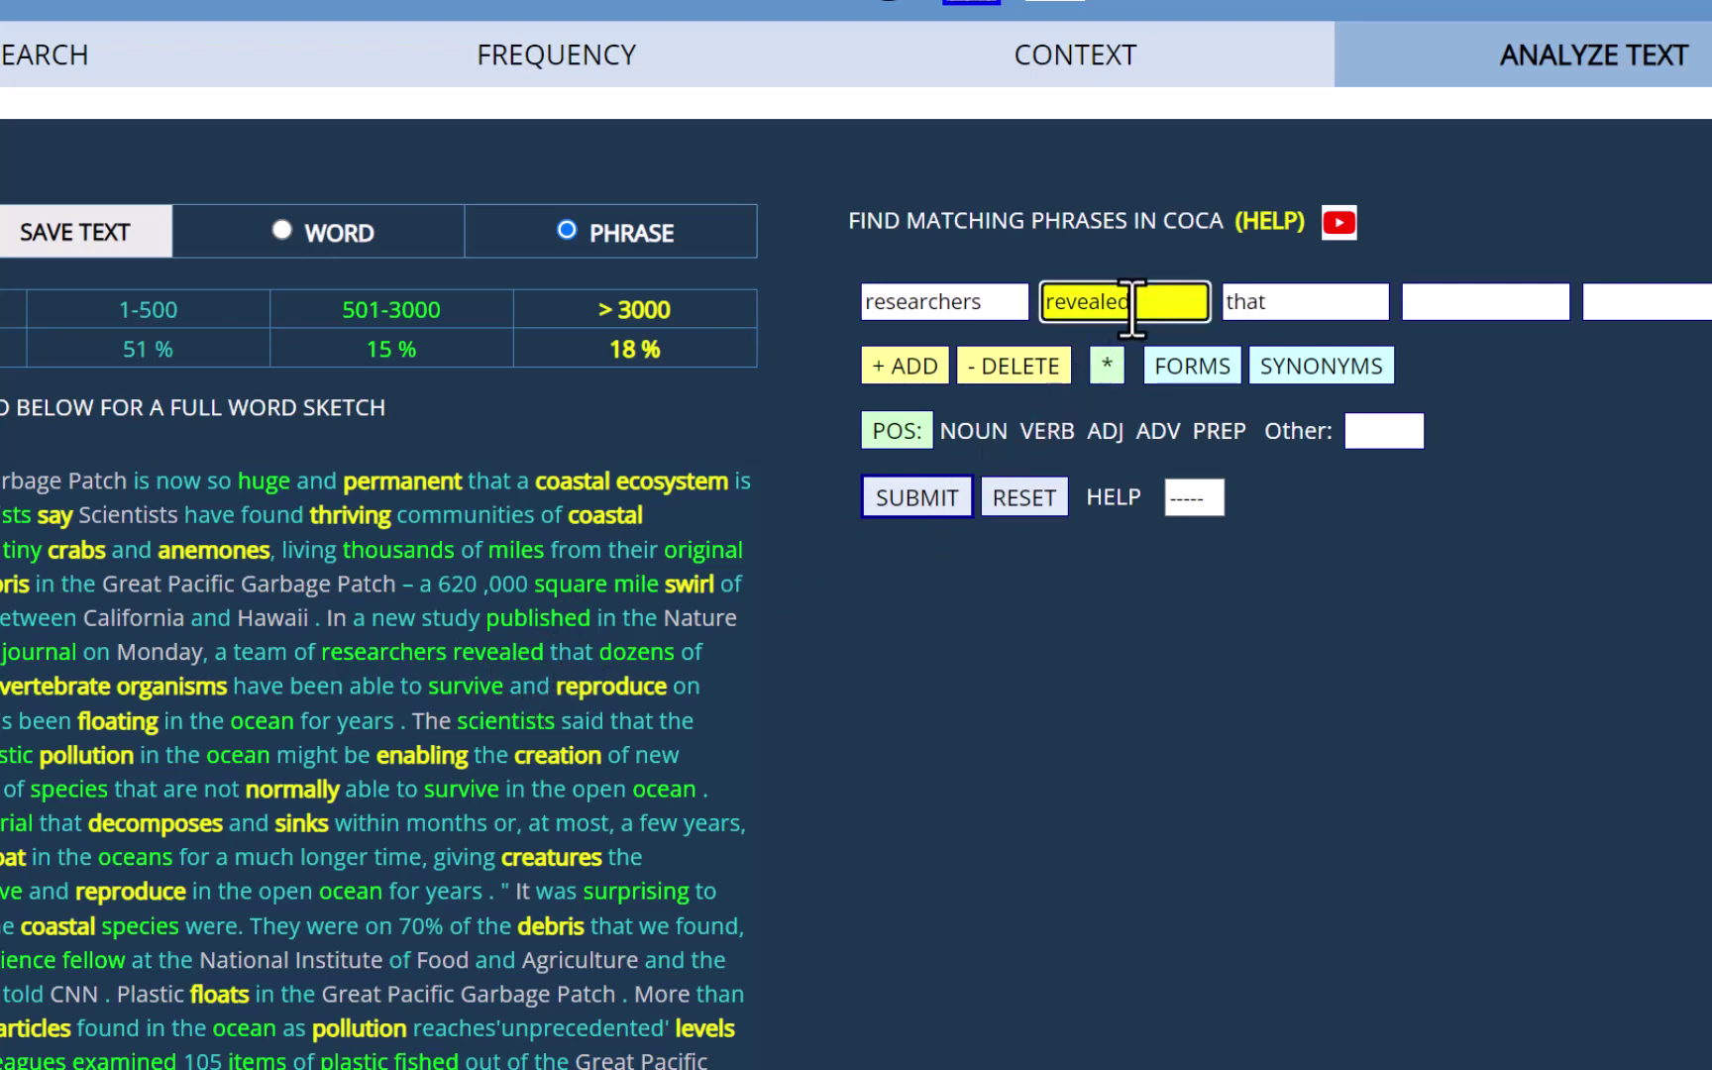
click(897, 432)
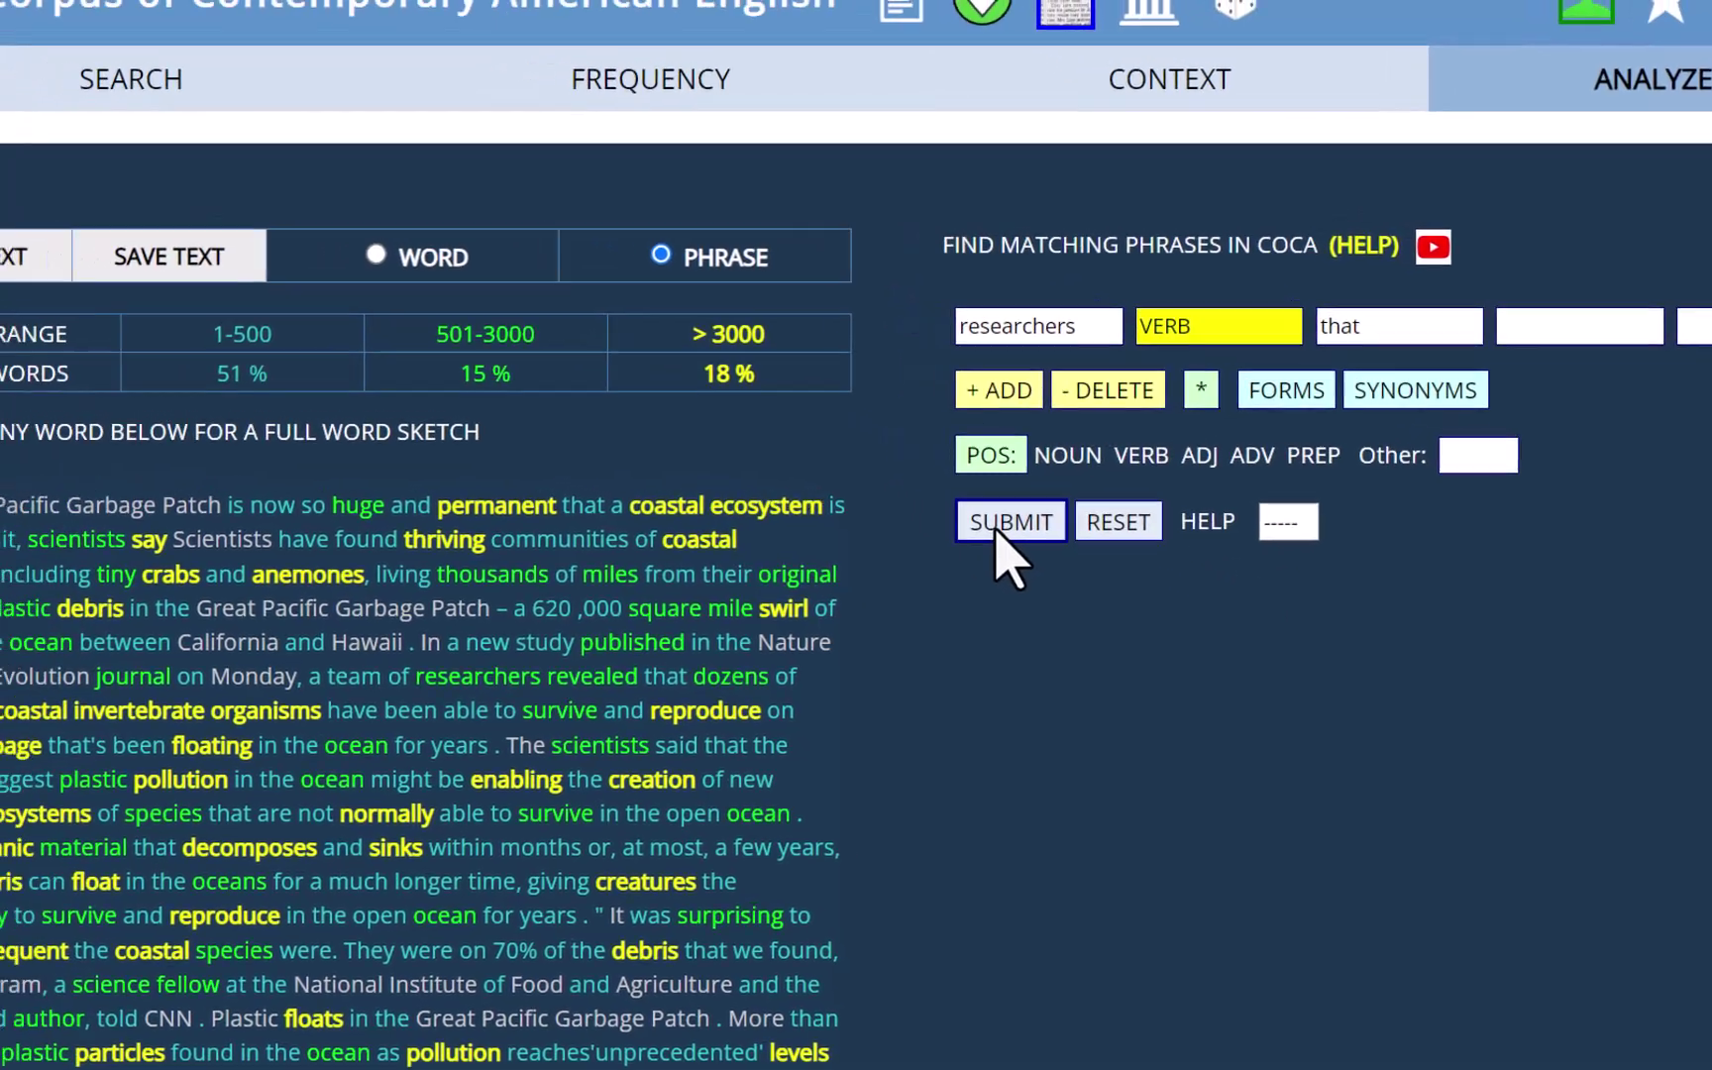
click(909, 500)
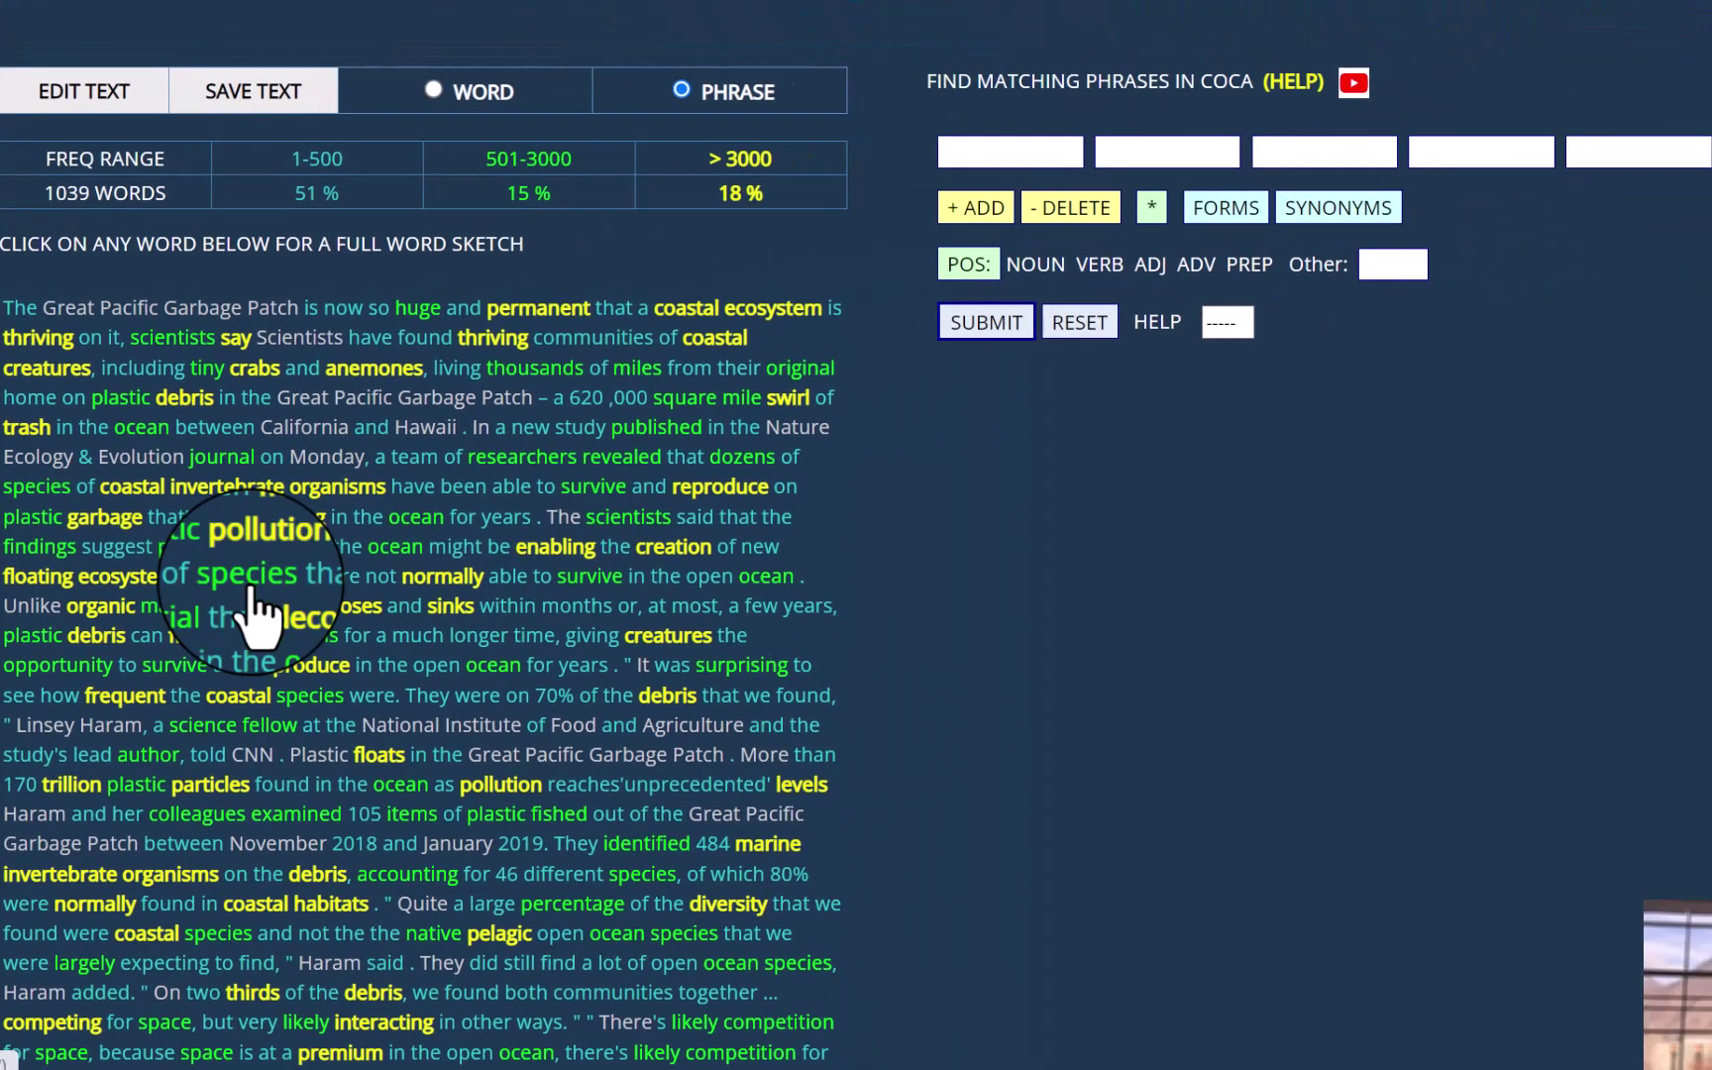
Search 'species that VERB' from 'species that survive', then return to the article
click(249, 580)
click(304, 578)
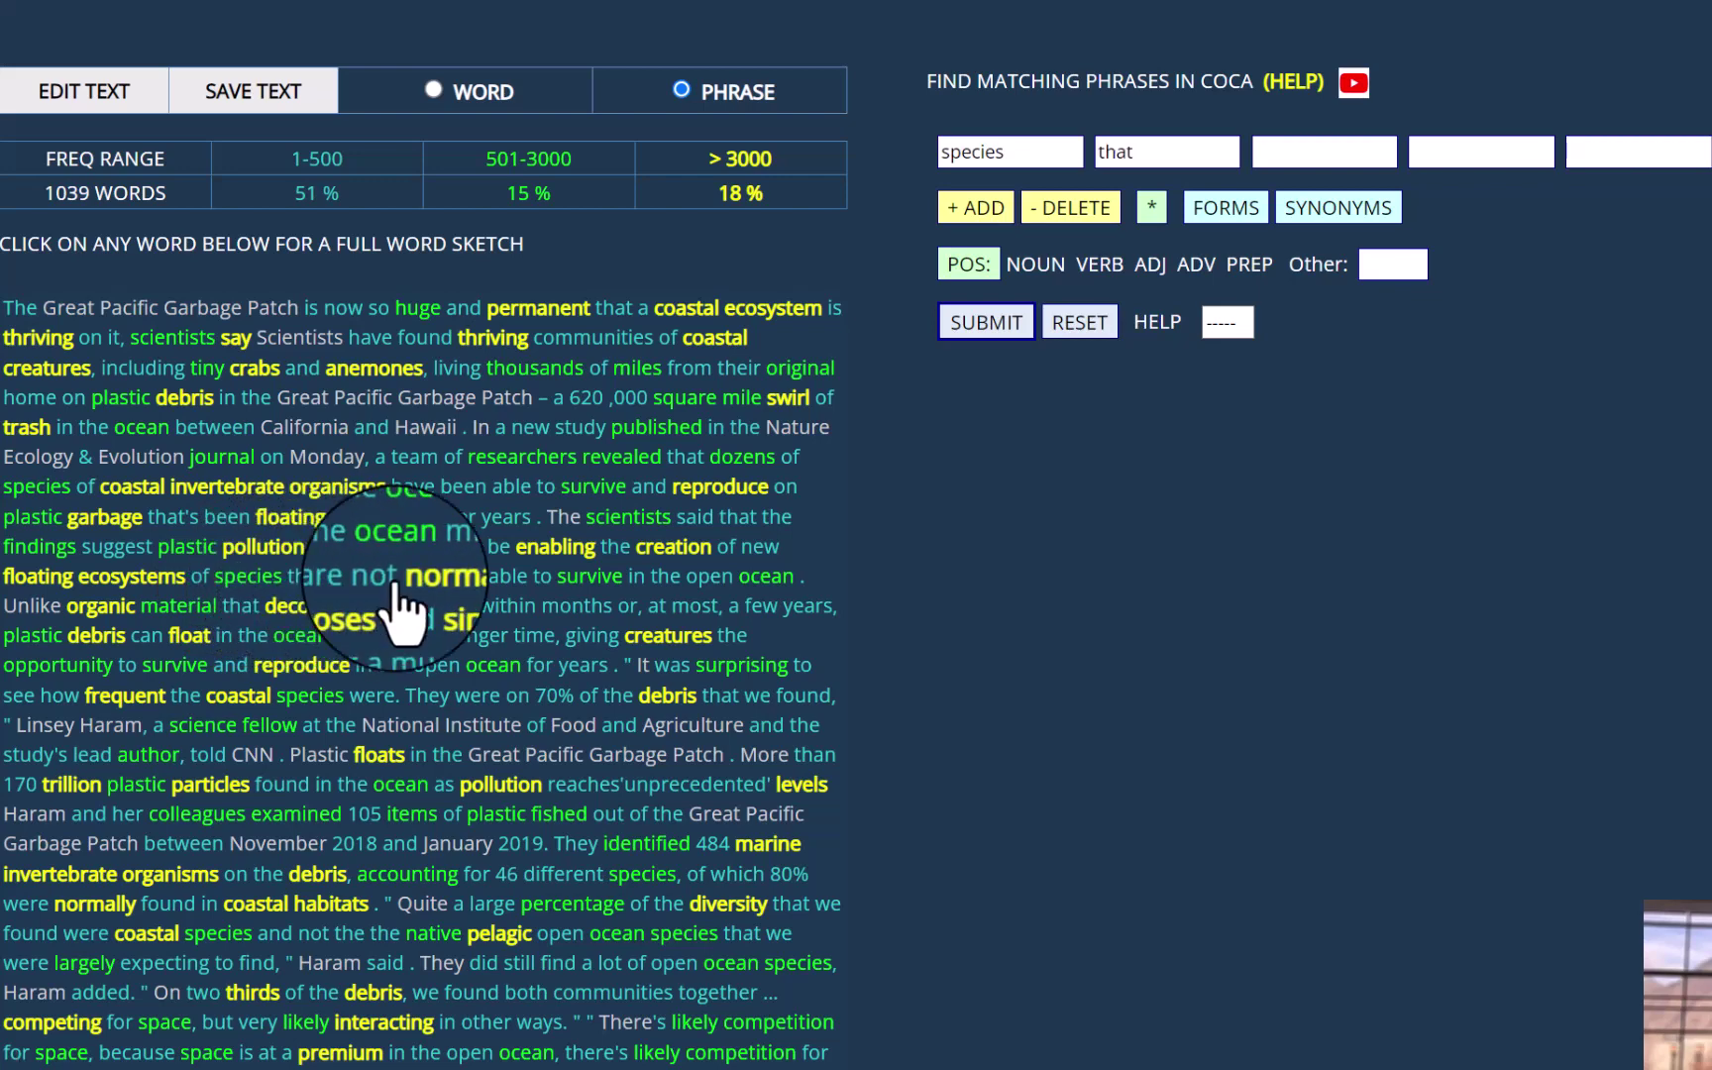
click(584, 579)
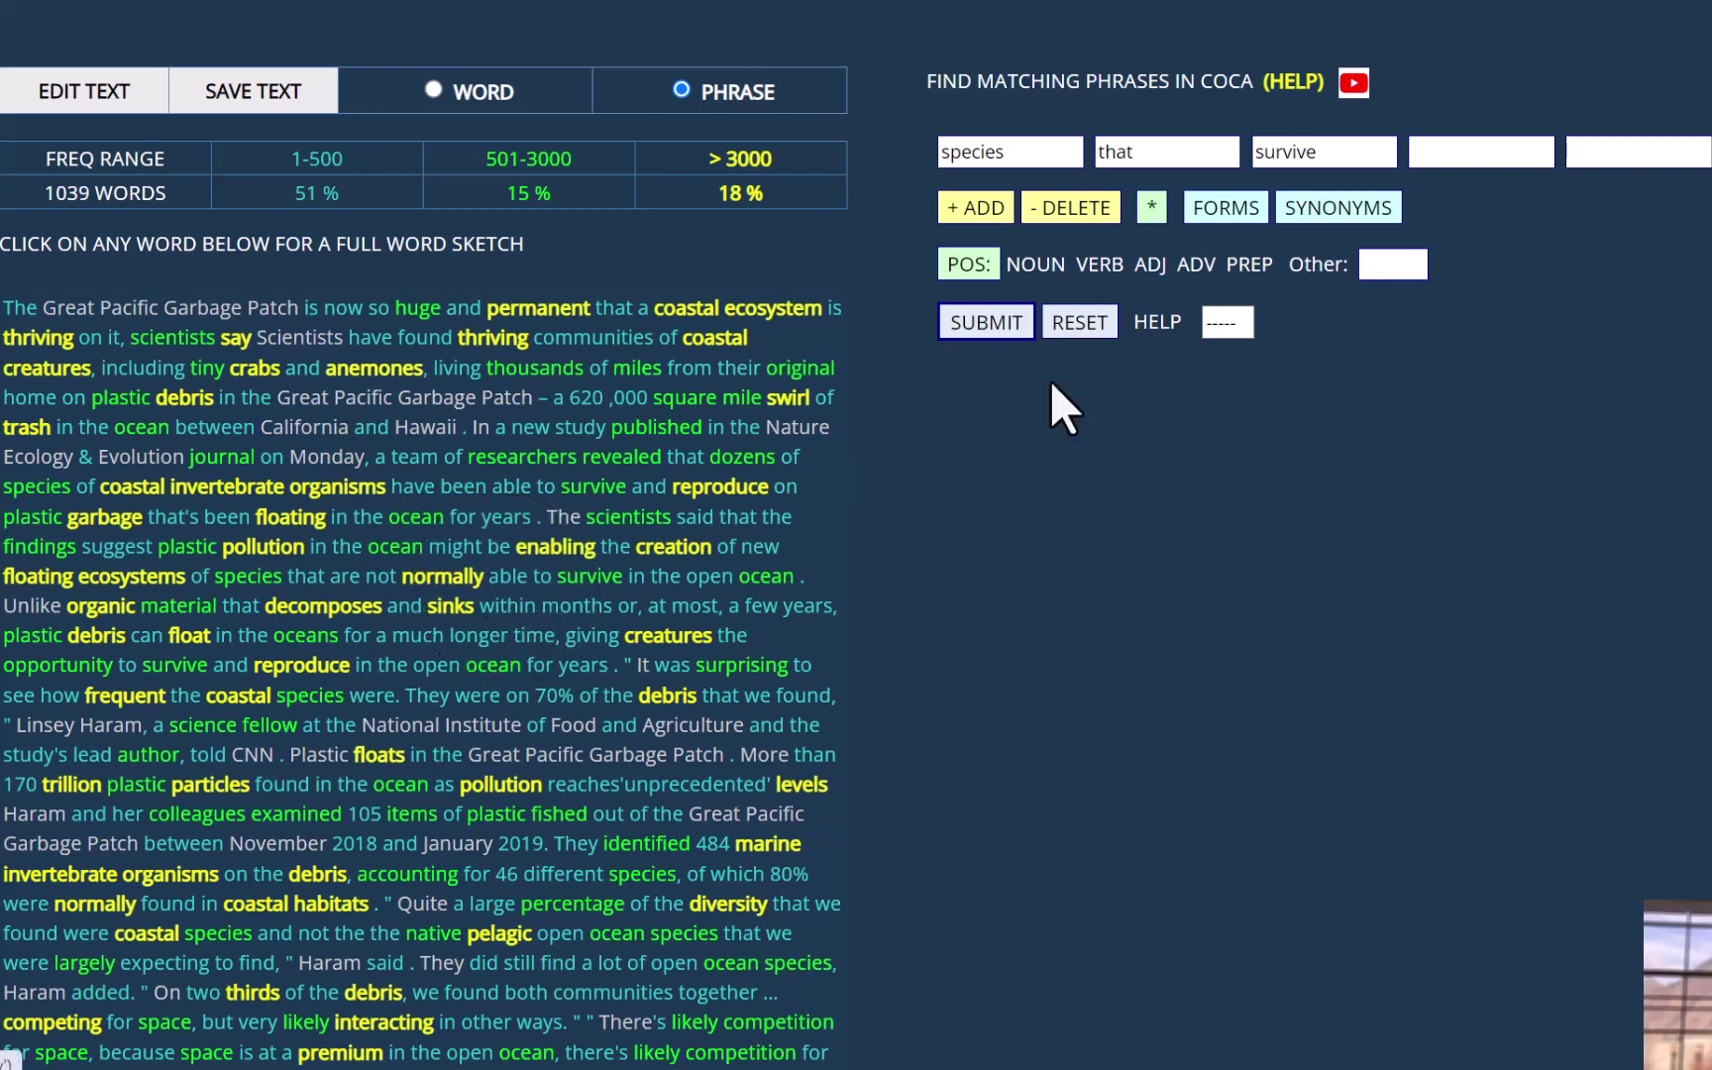
click(1306, 151)
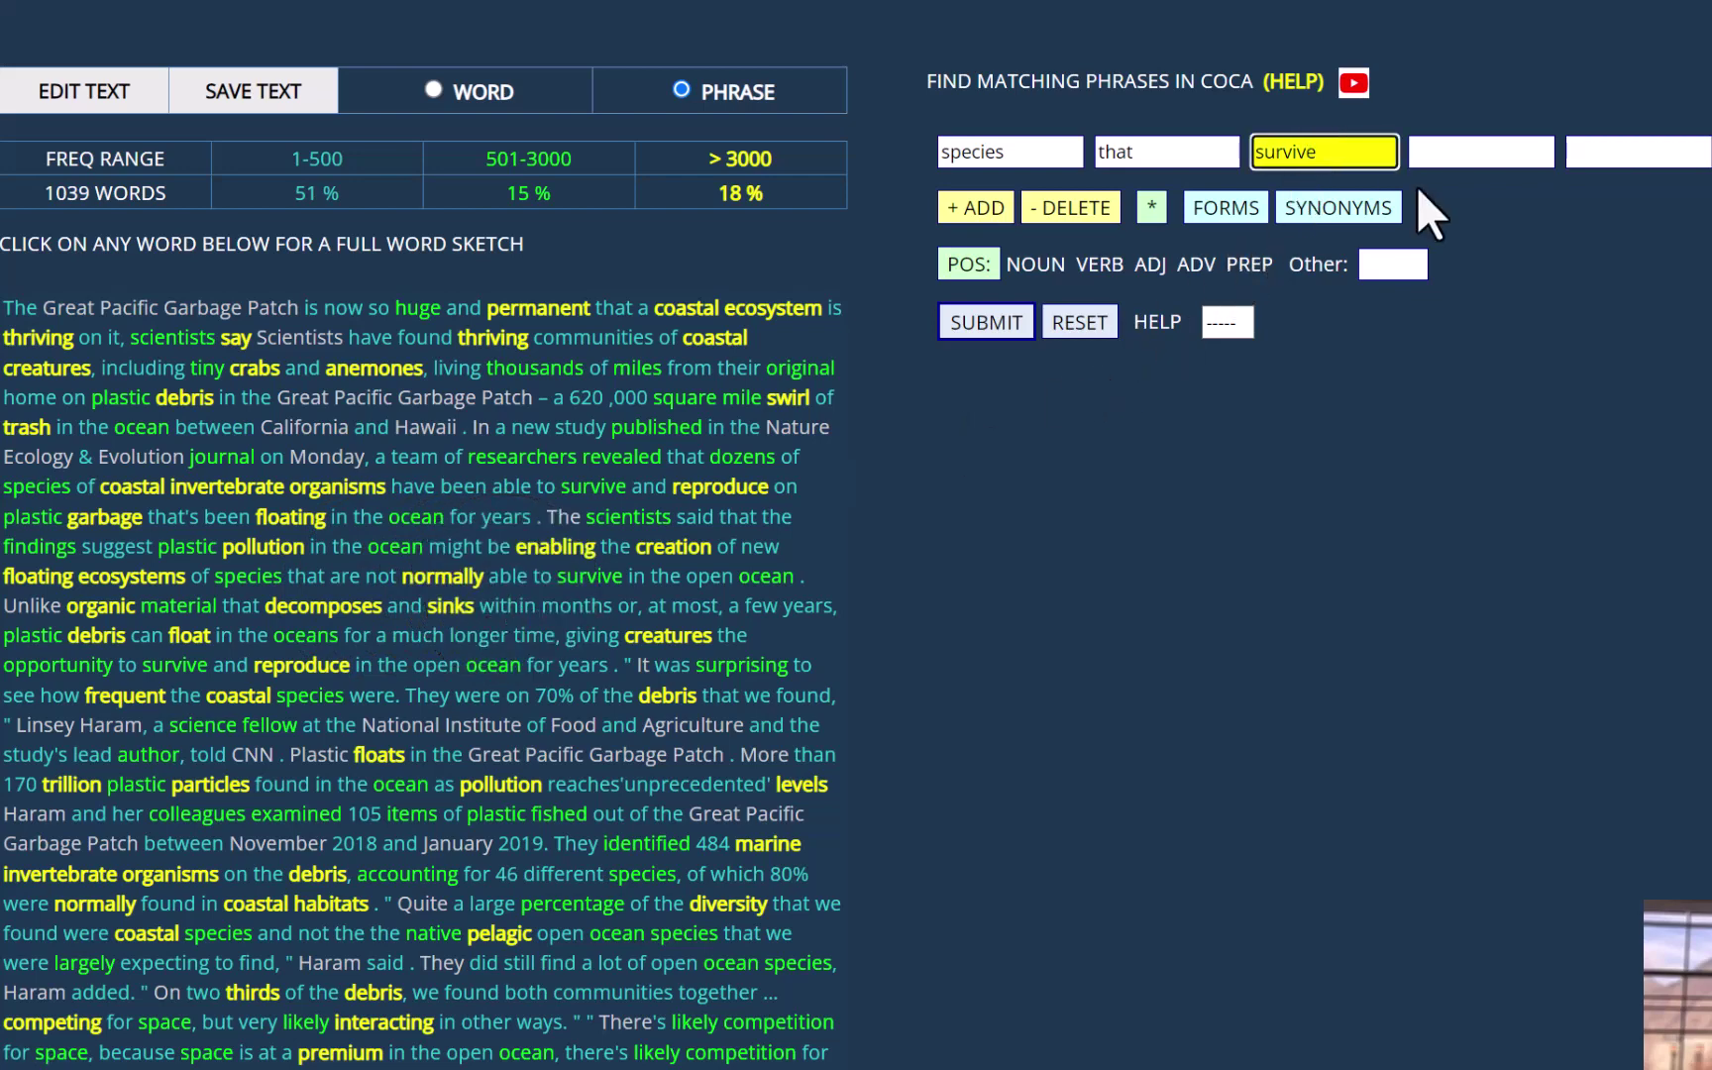
click(955, 262)
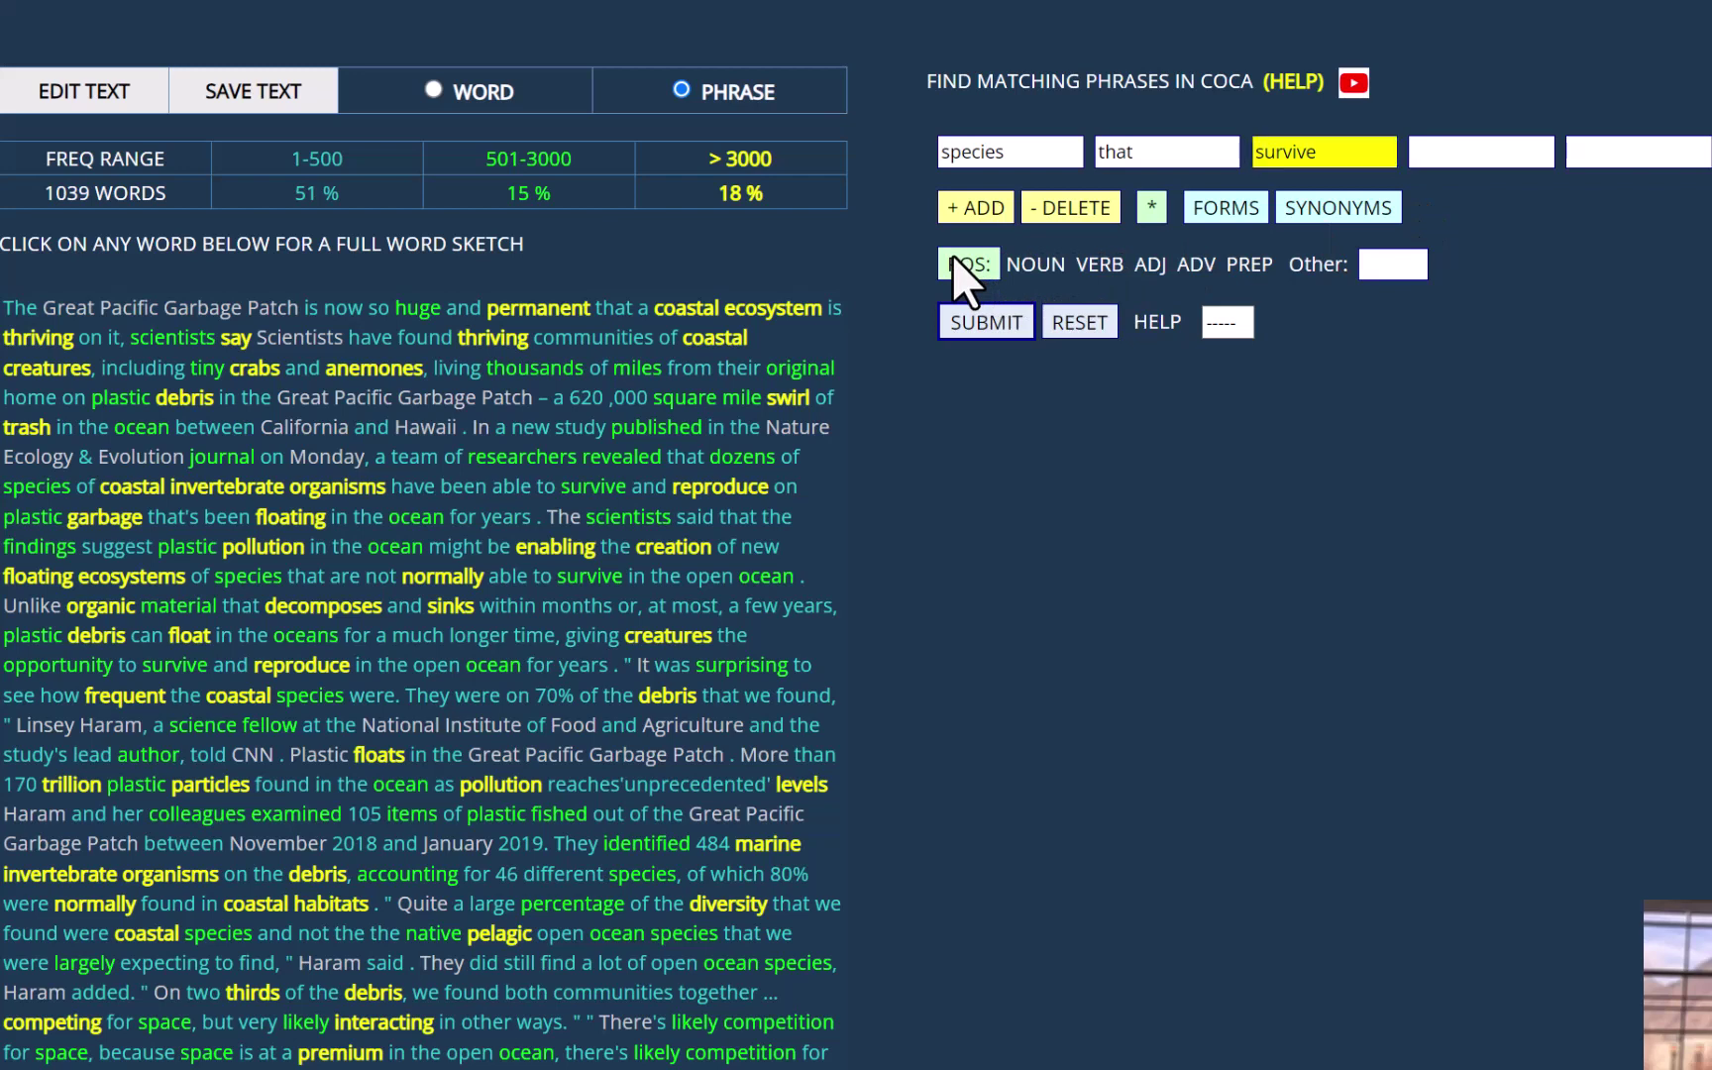
click(980, 322)
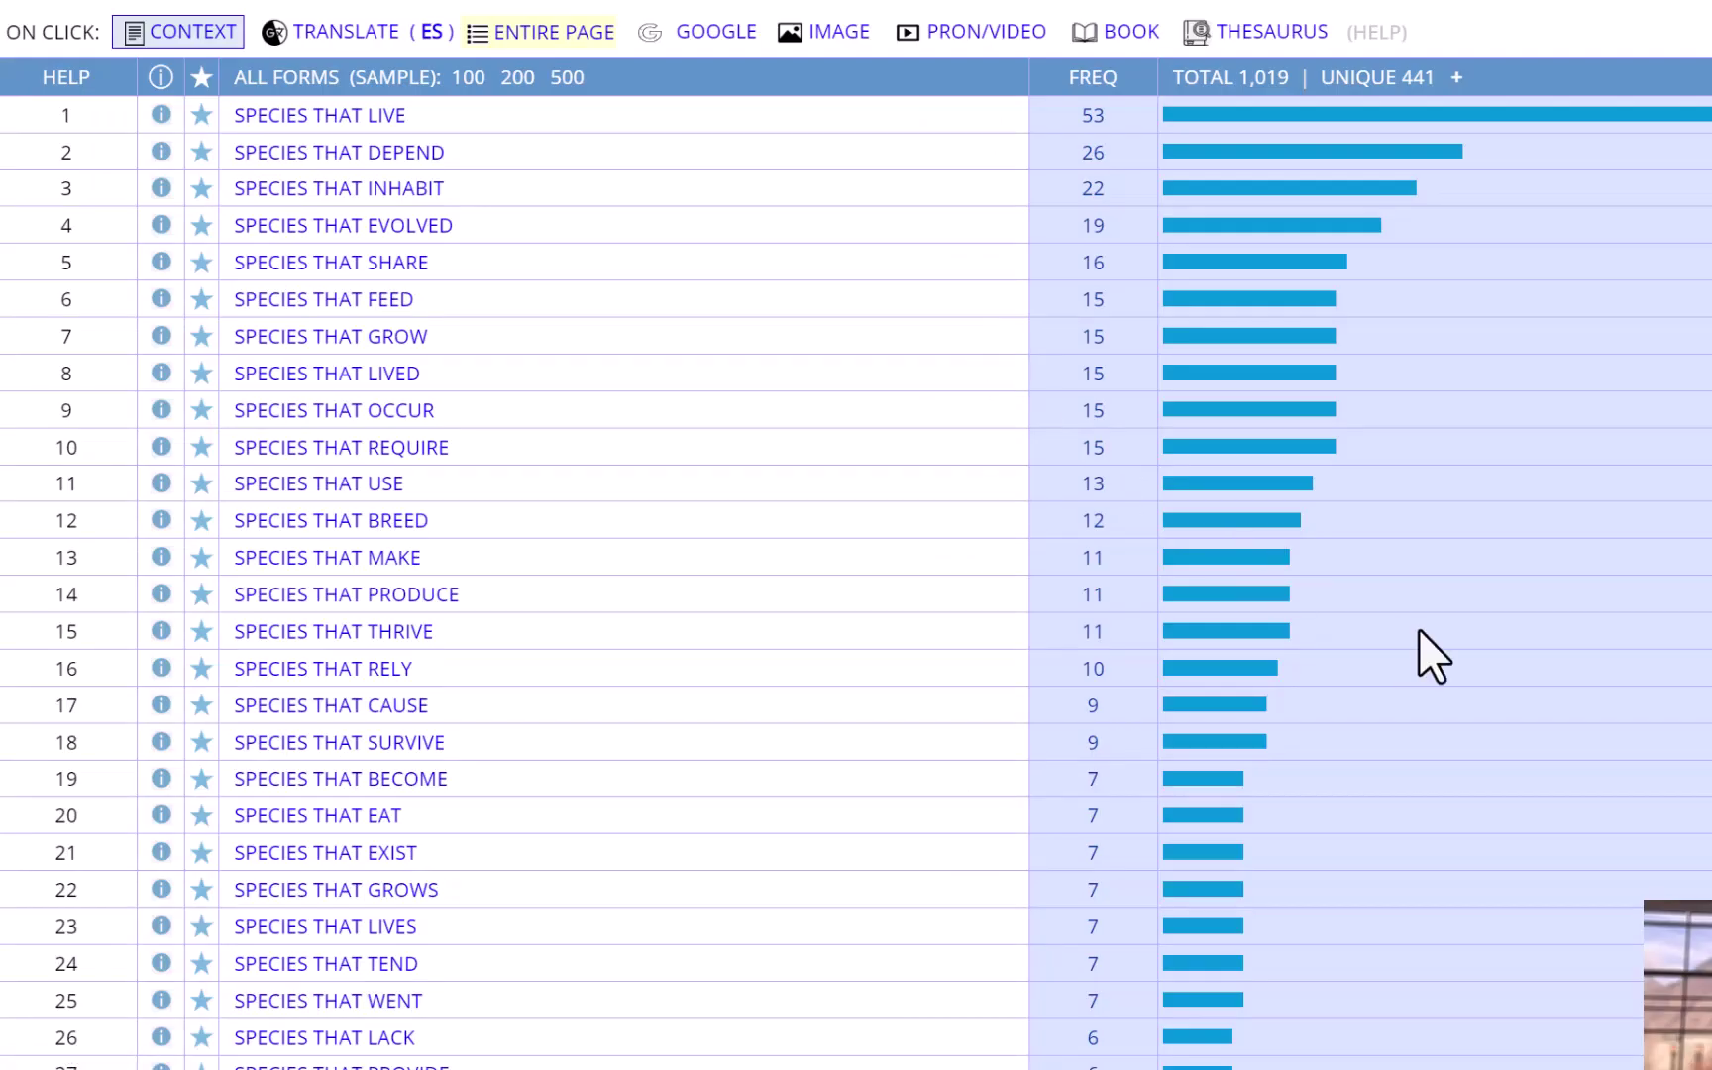
key(ctrl+w)
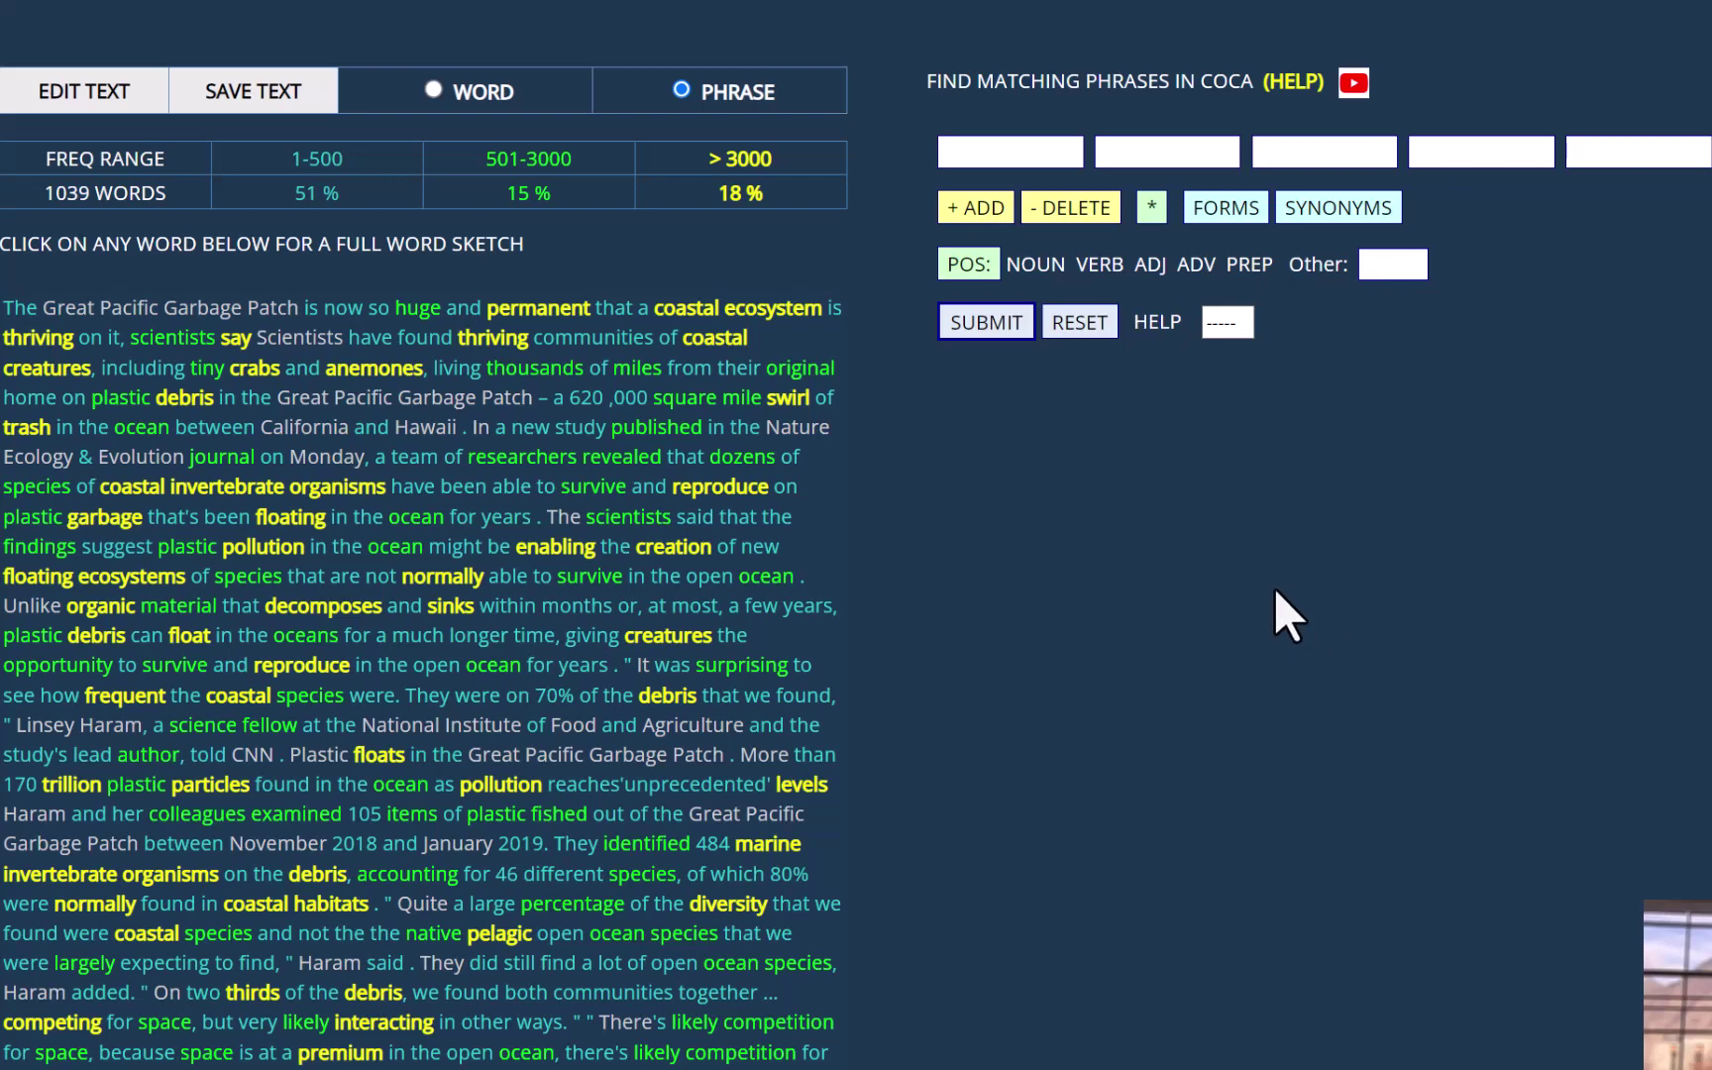
Search 'FLOAT in the NOUN' from 'float in the oceans', using all forms of float
click(198, 637)
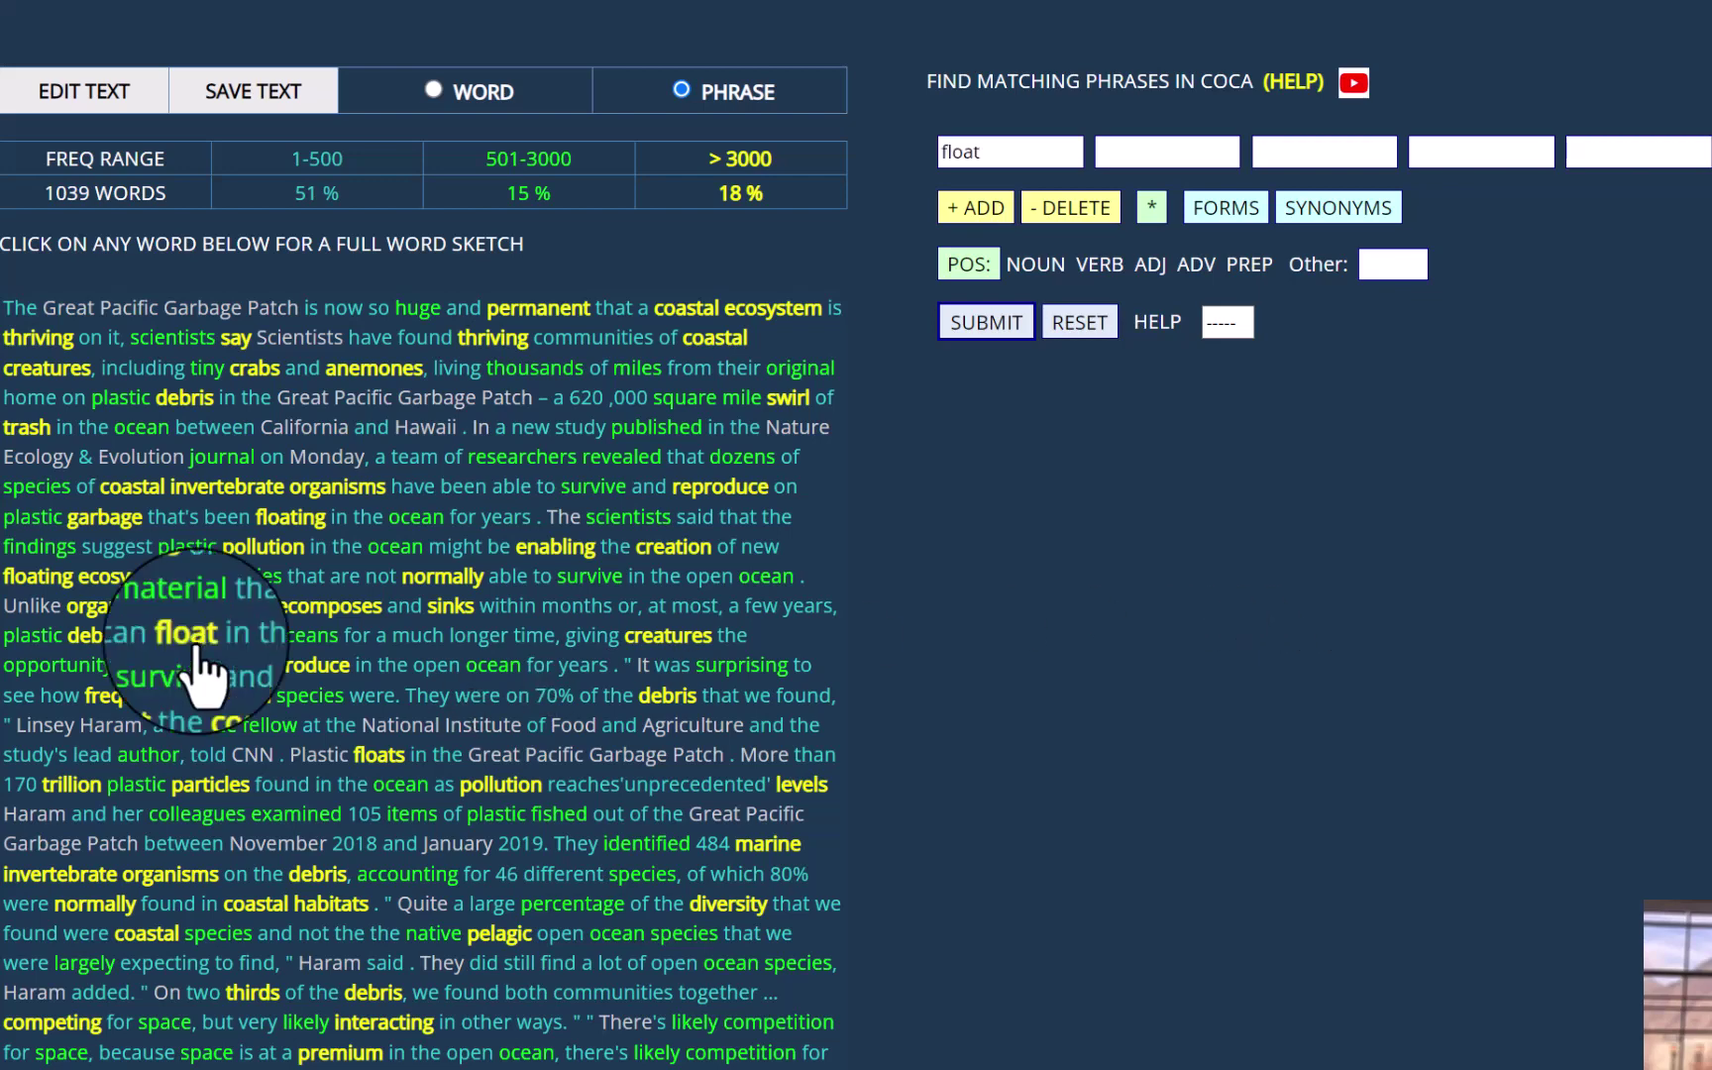
click(224, 637)
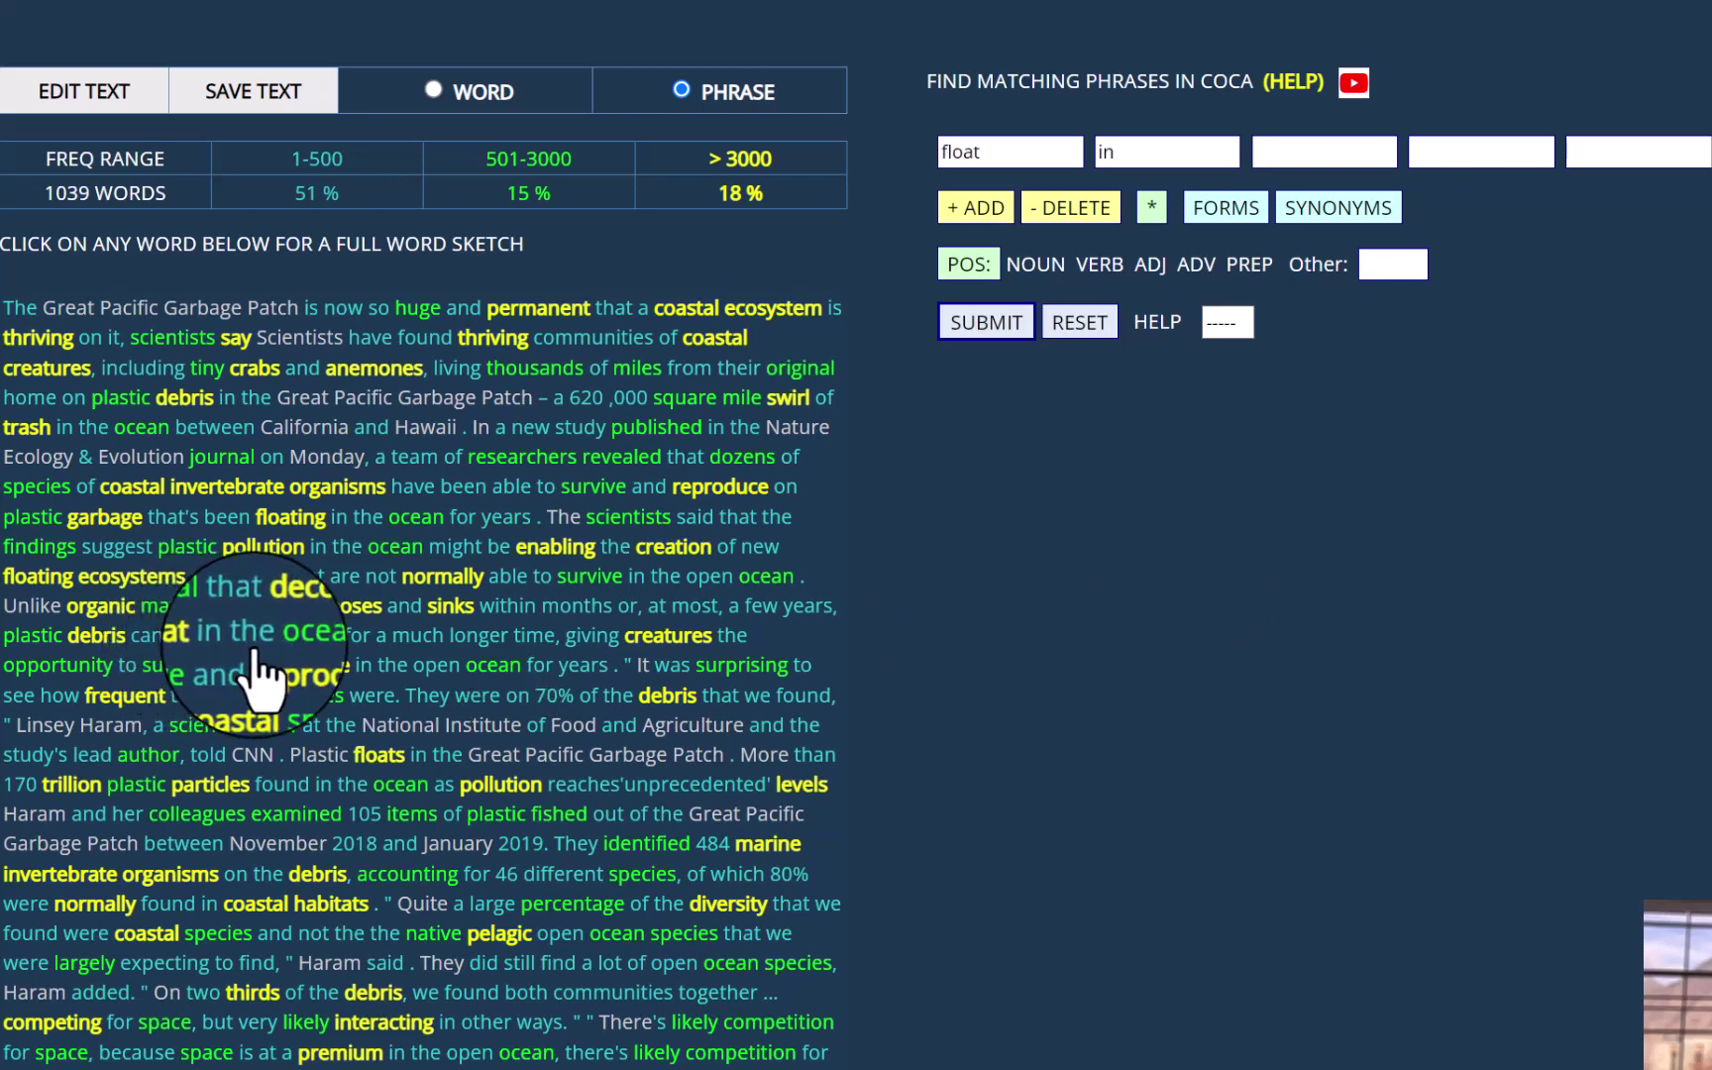
click(250, 637)
click(289, 639)
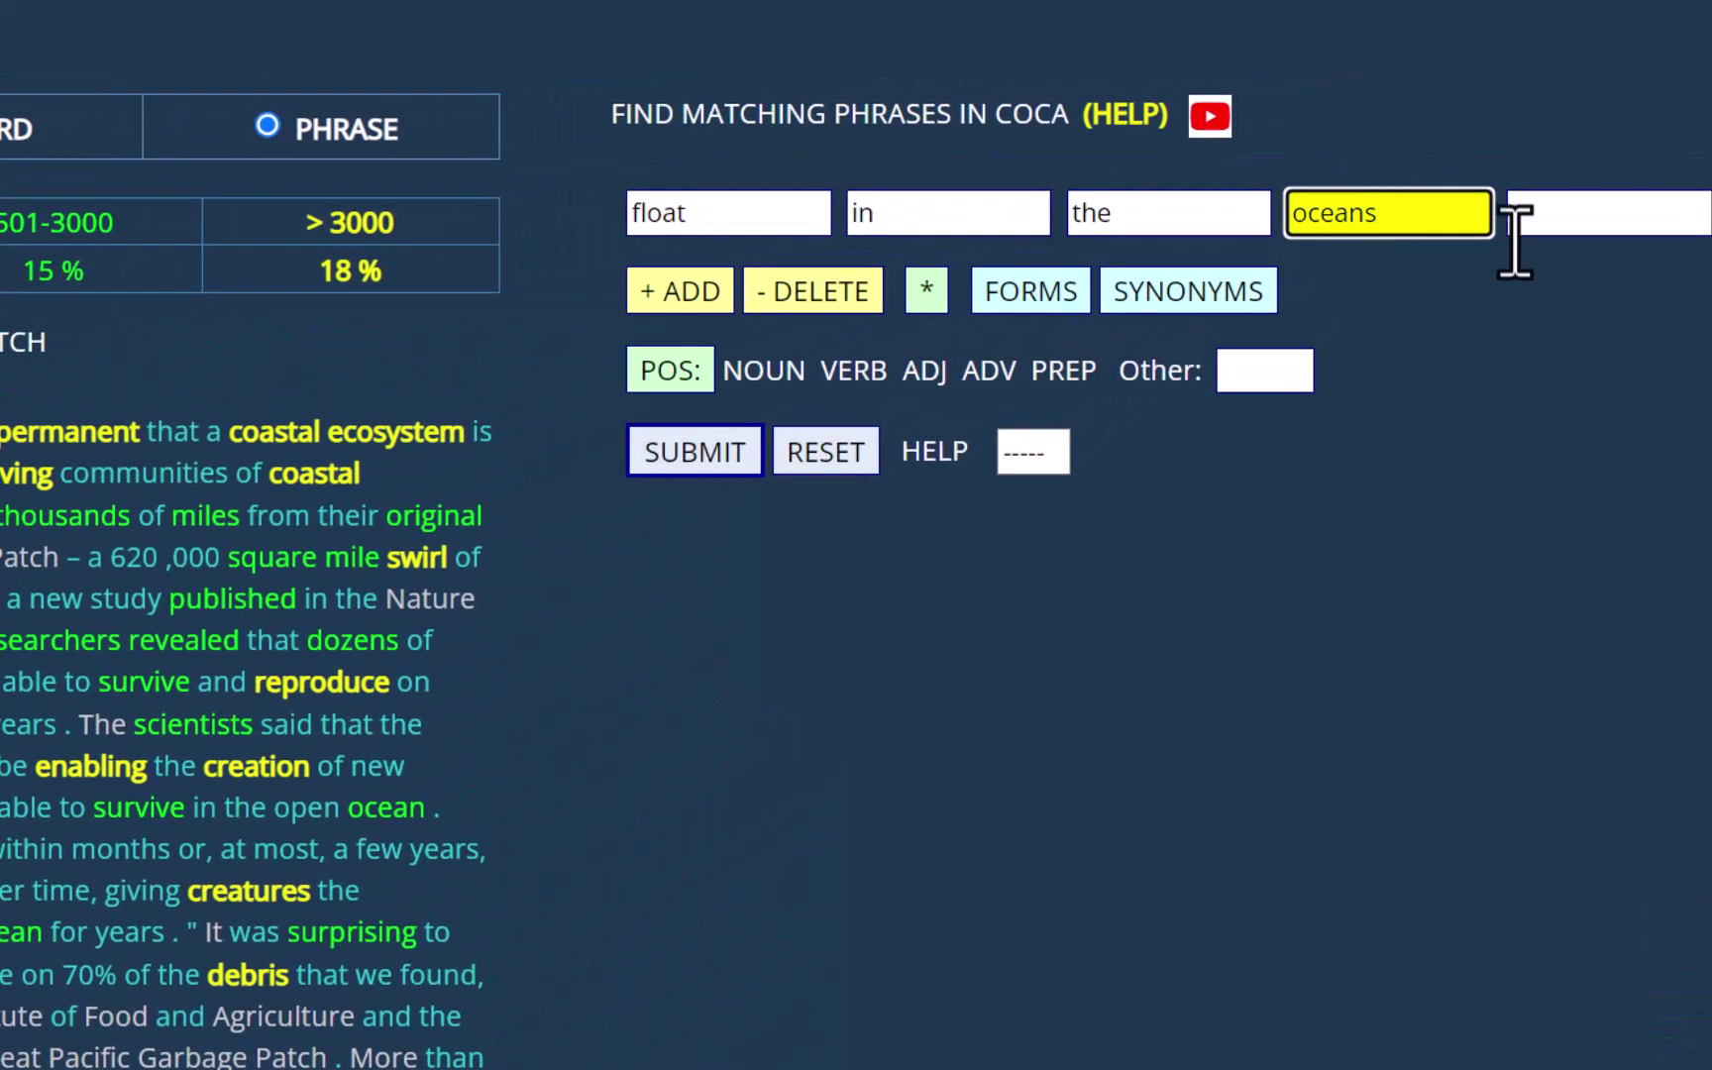
click(681, 368)
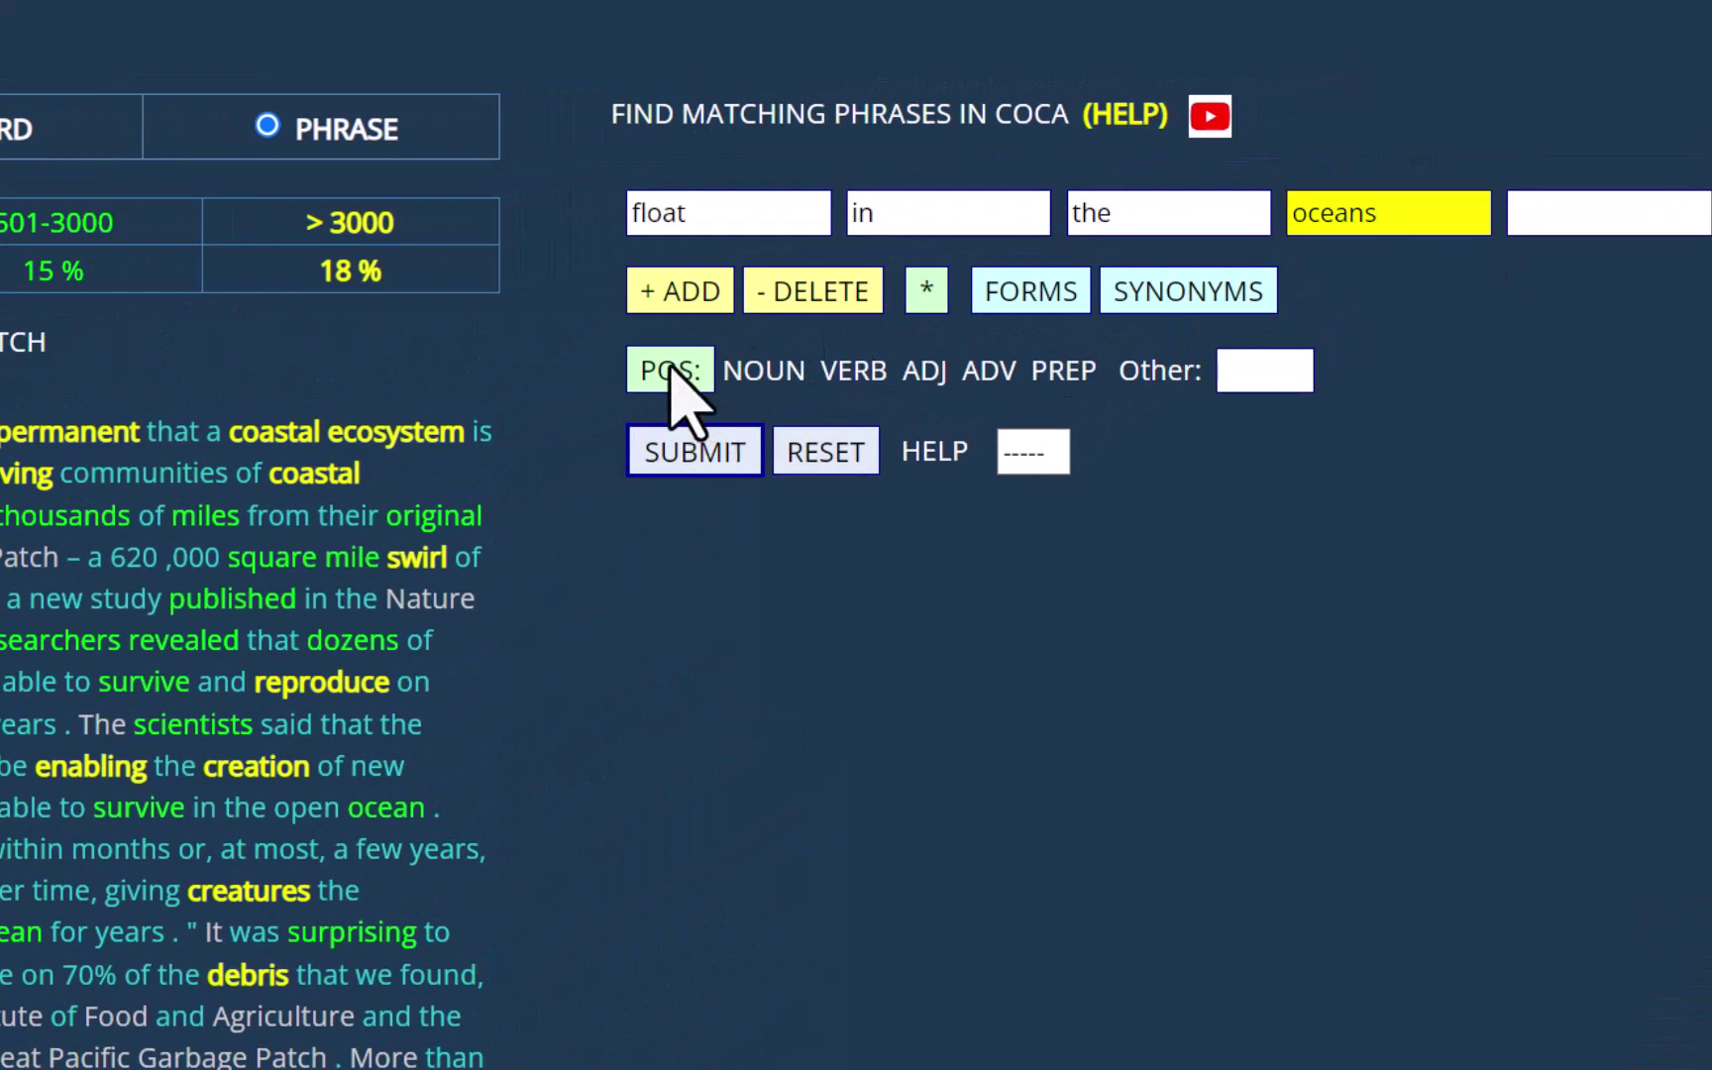
click(680, 212)
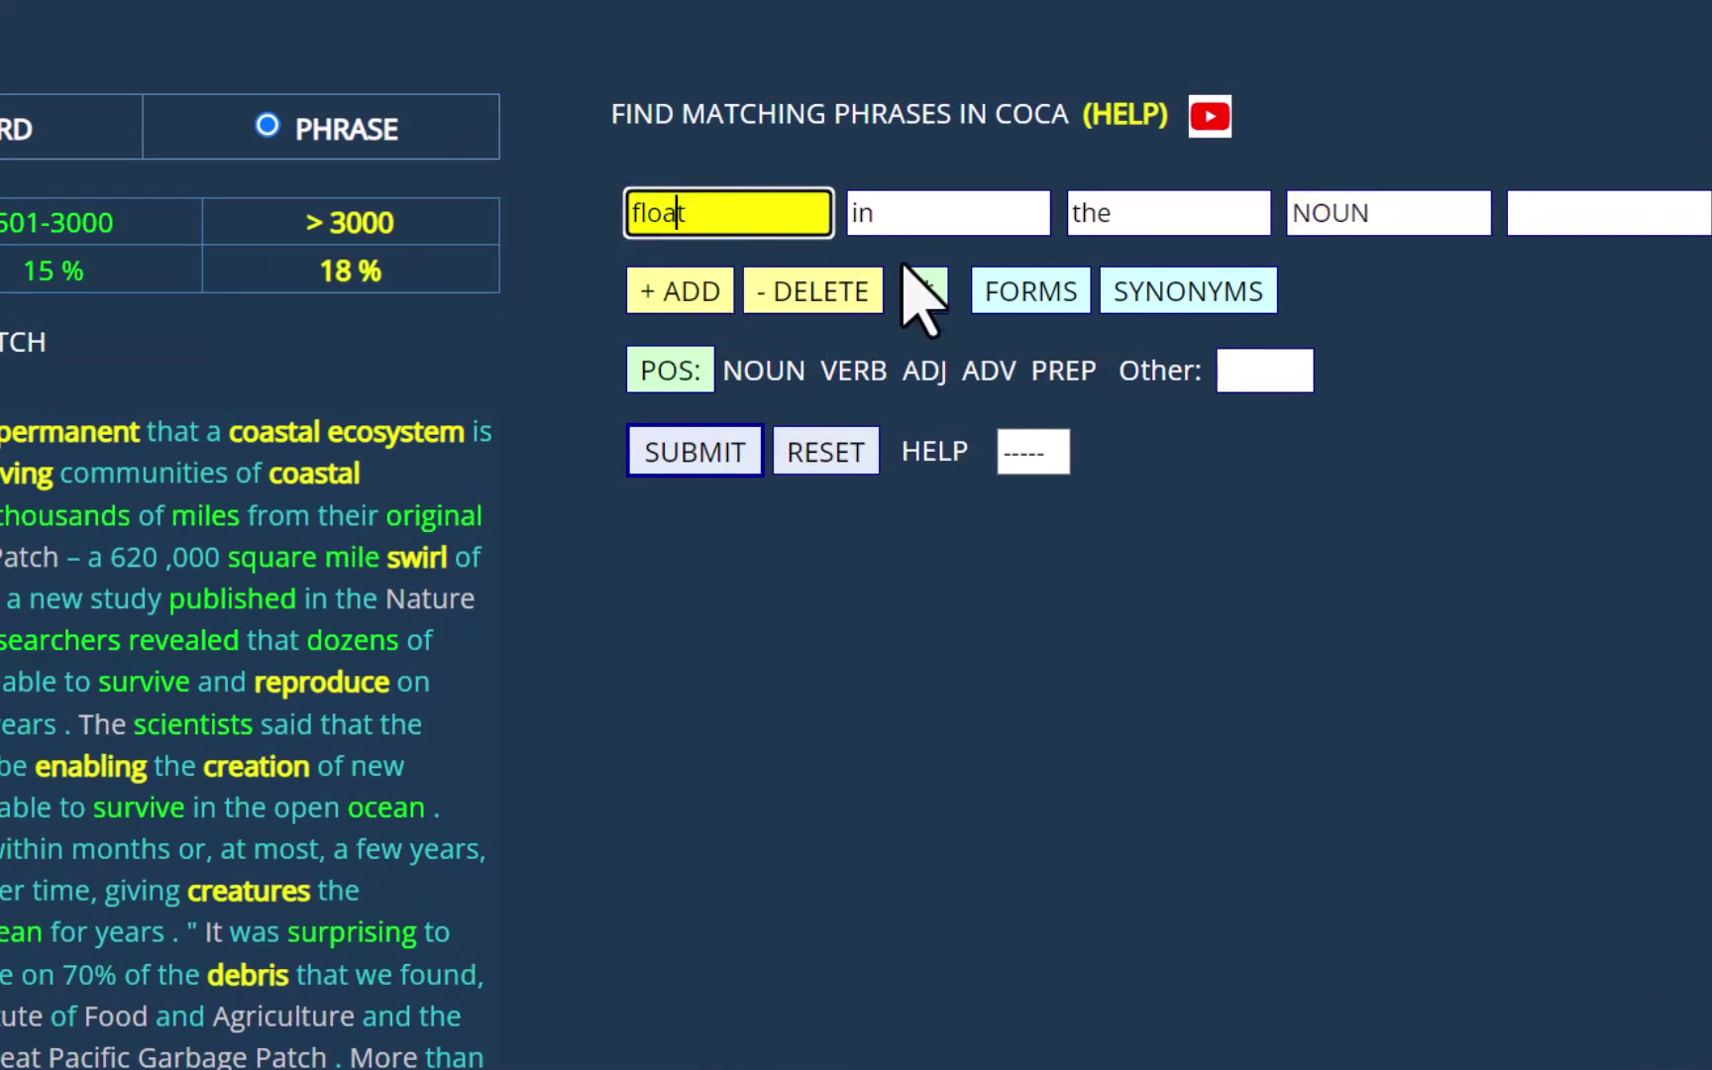
click(1048, 296)
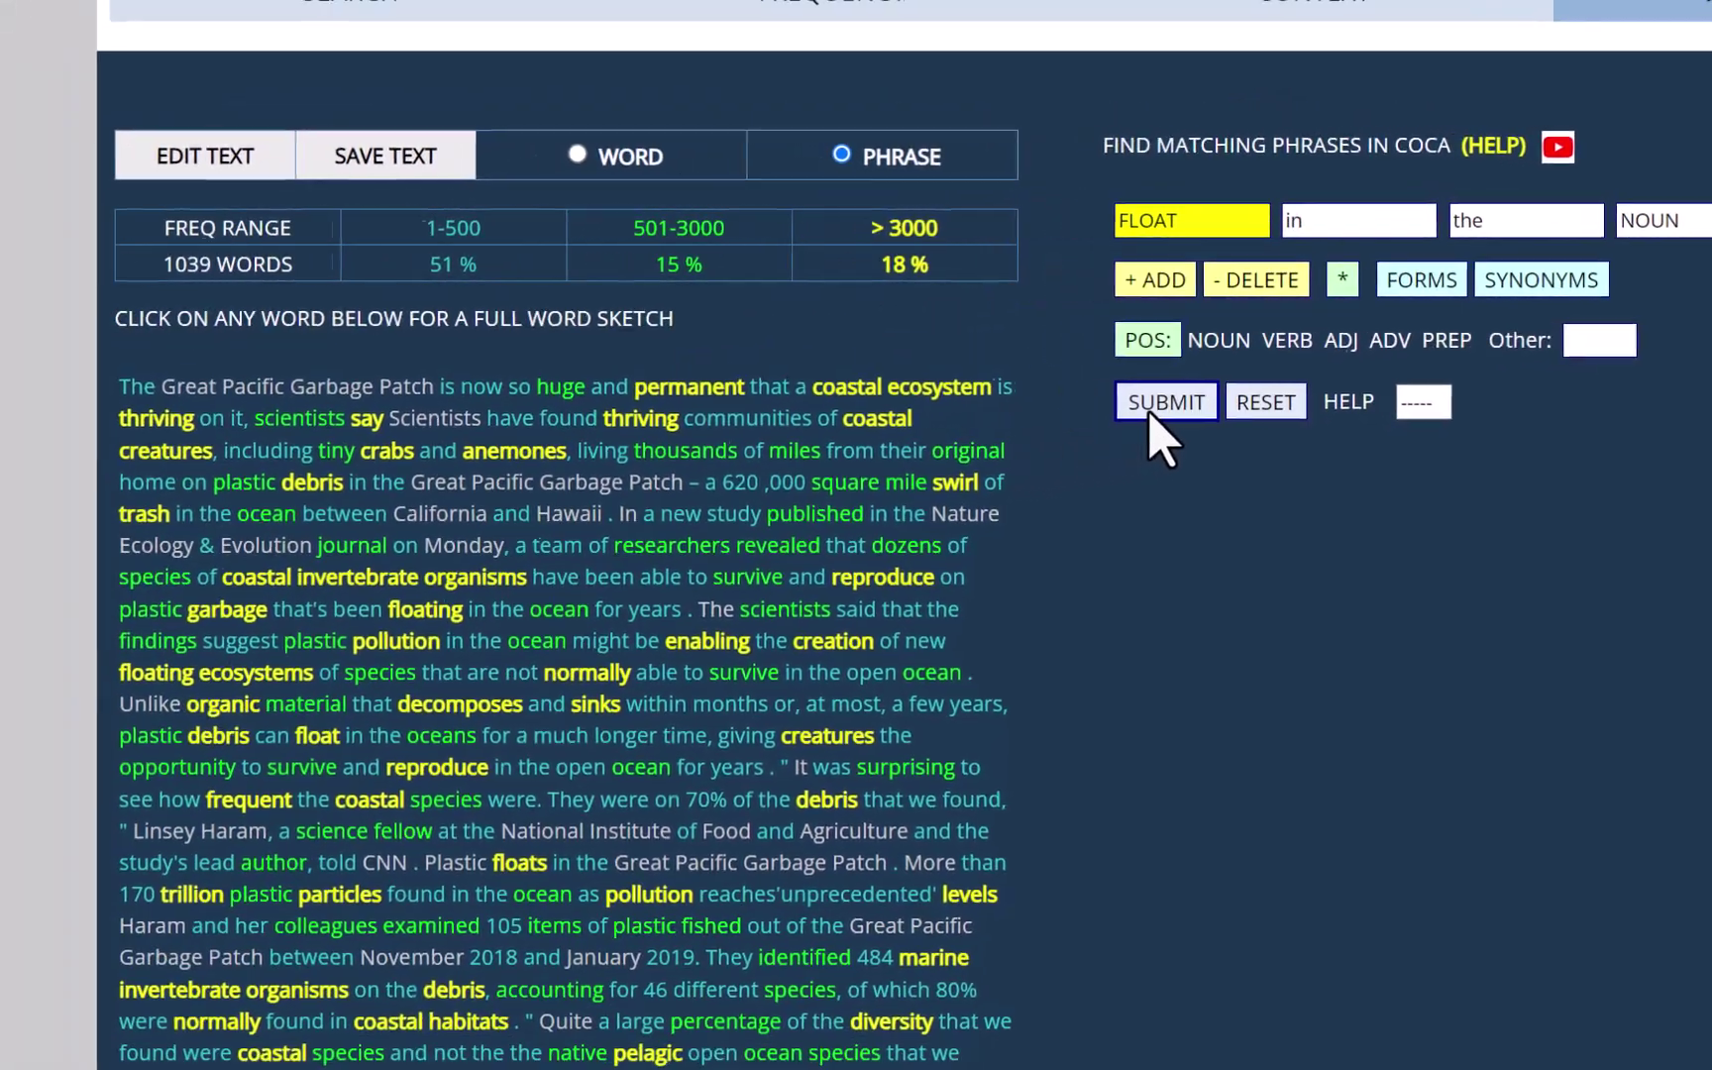
click(857, 436)
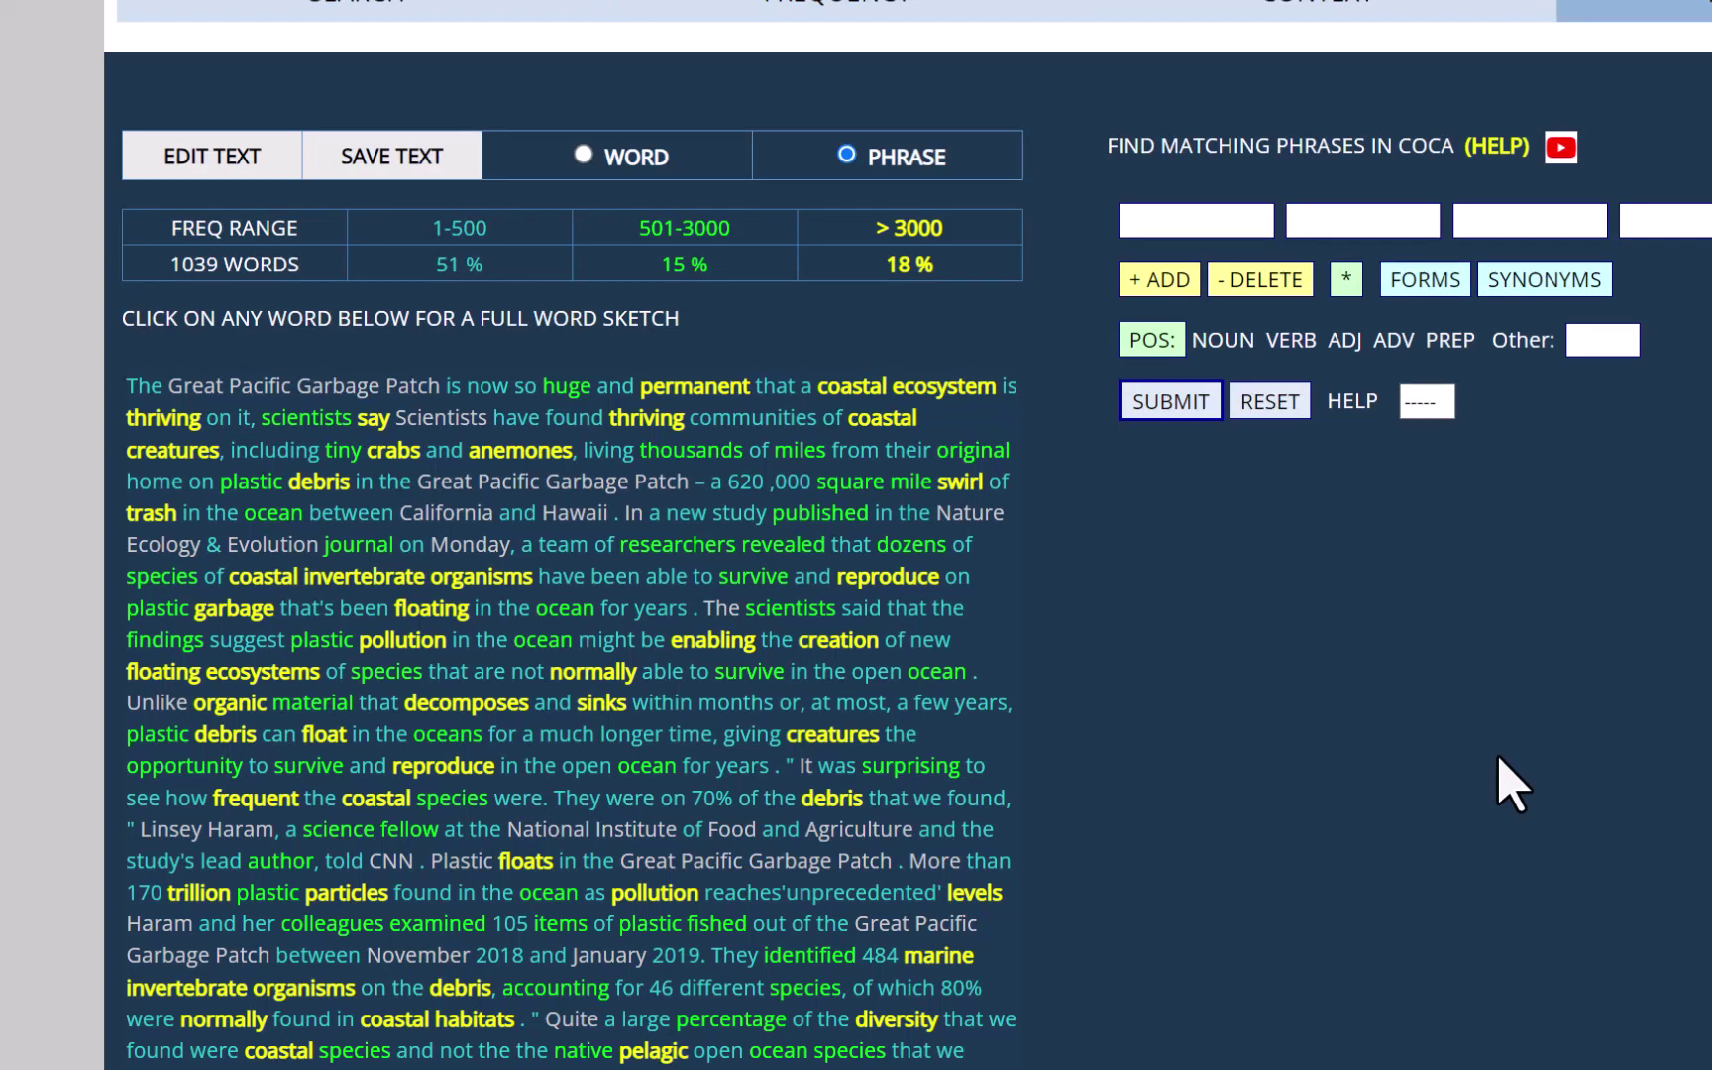
Search 'ADJ ORGANISM' from 'invertebrate organisms', with any adjective and all forms of organism
click(198, 996)
click(315, 994)
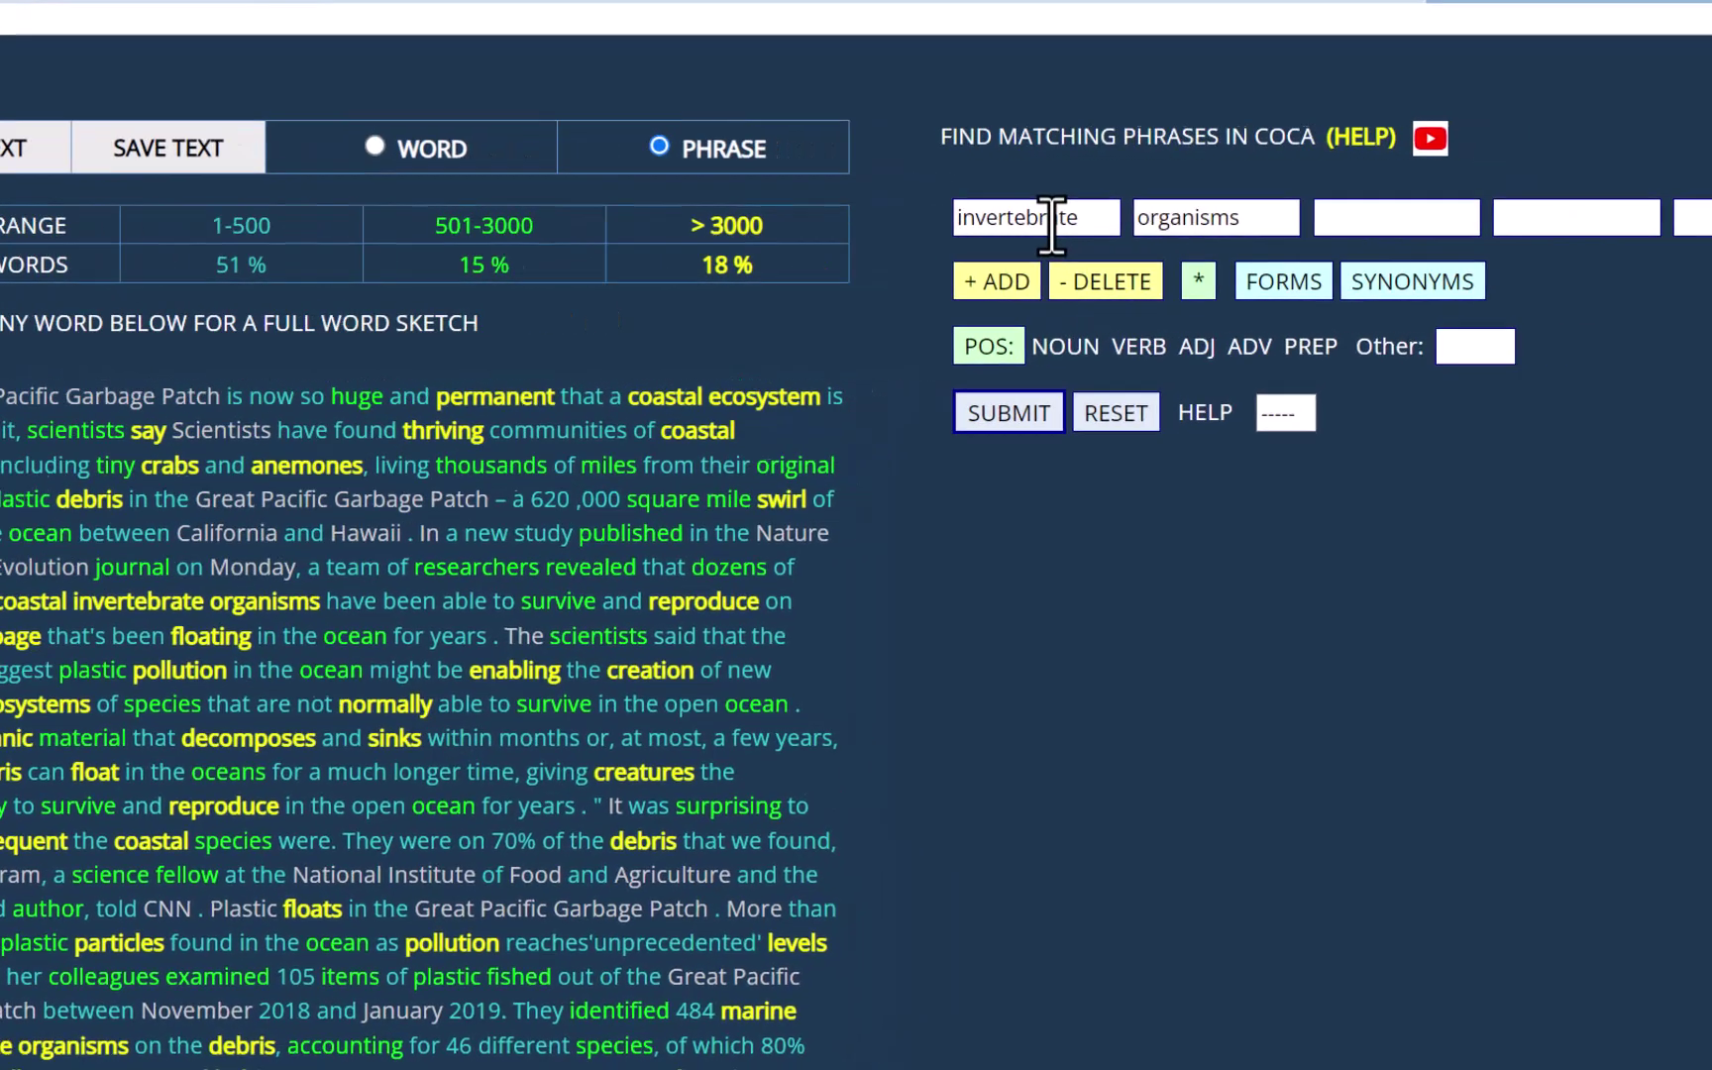
click(1052, 217)
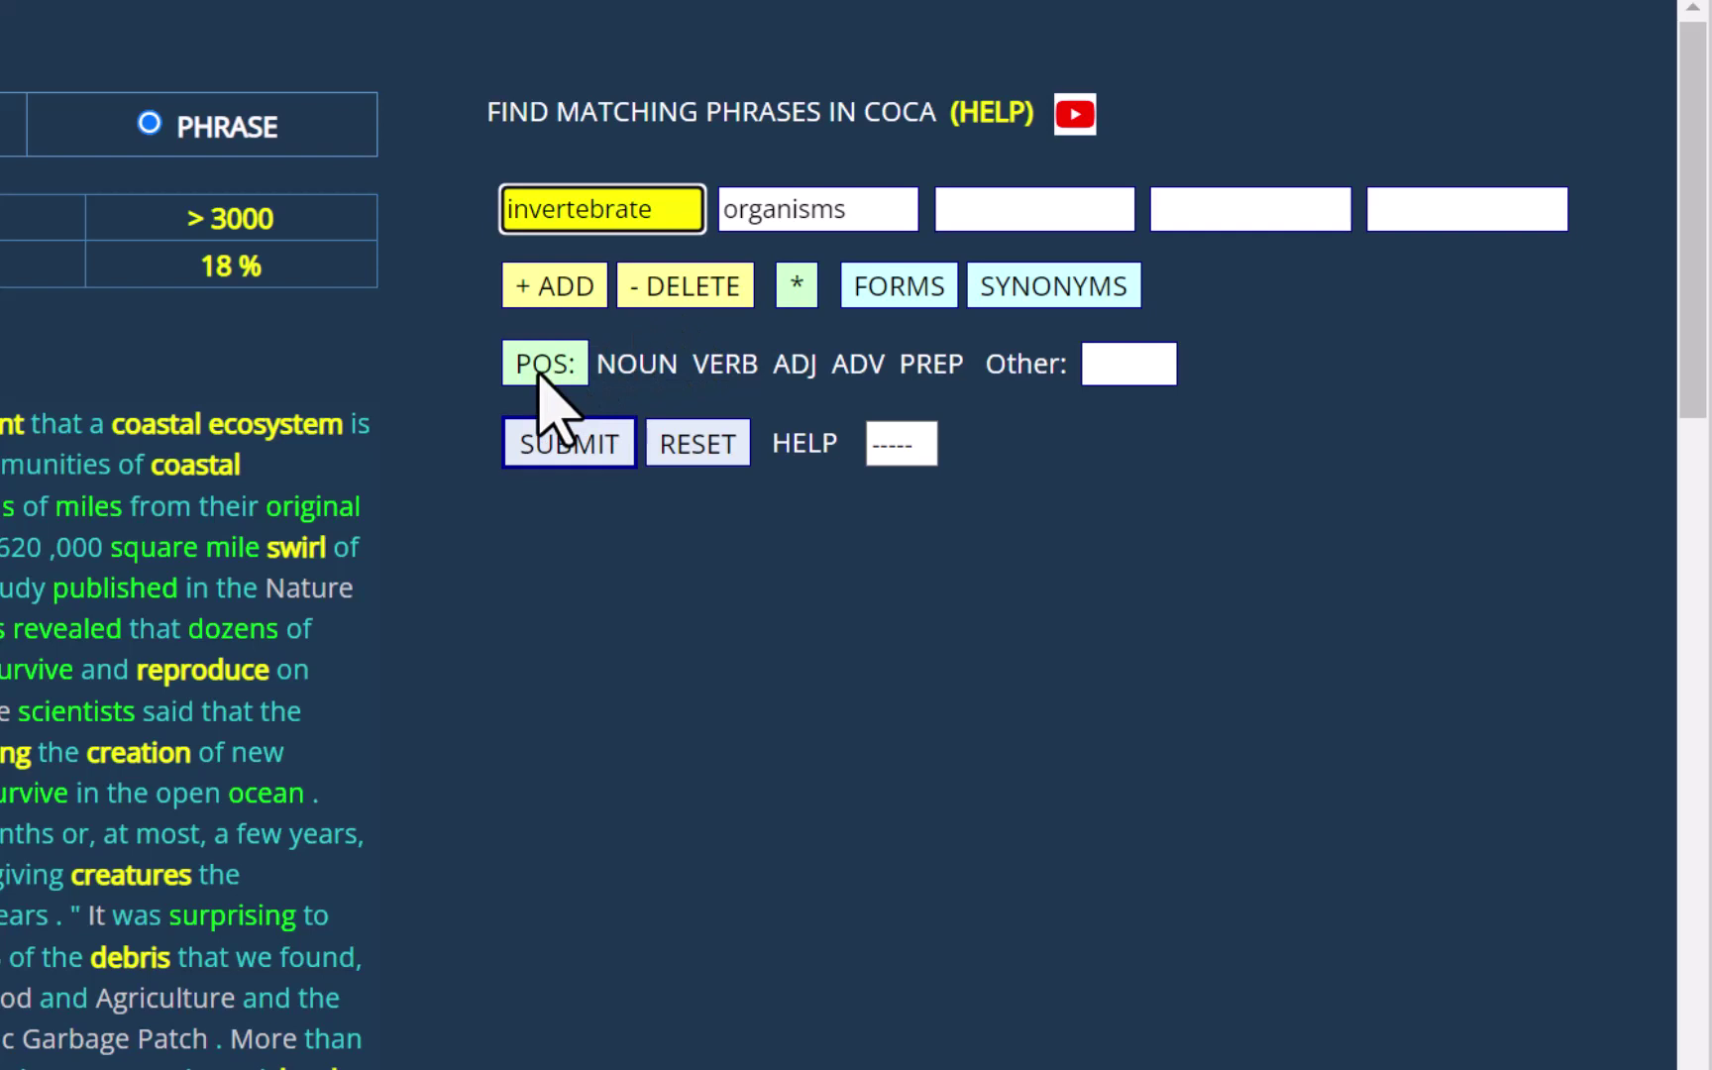
click(543, 372)
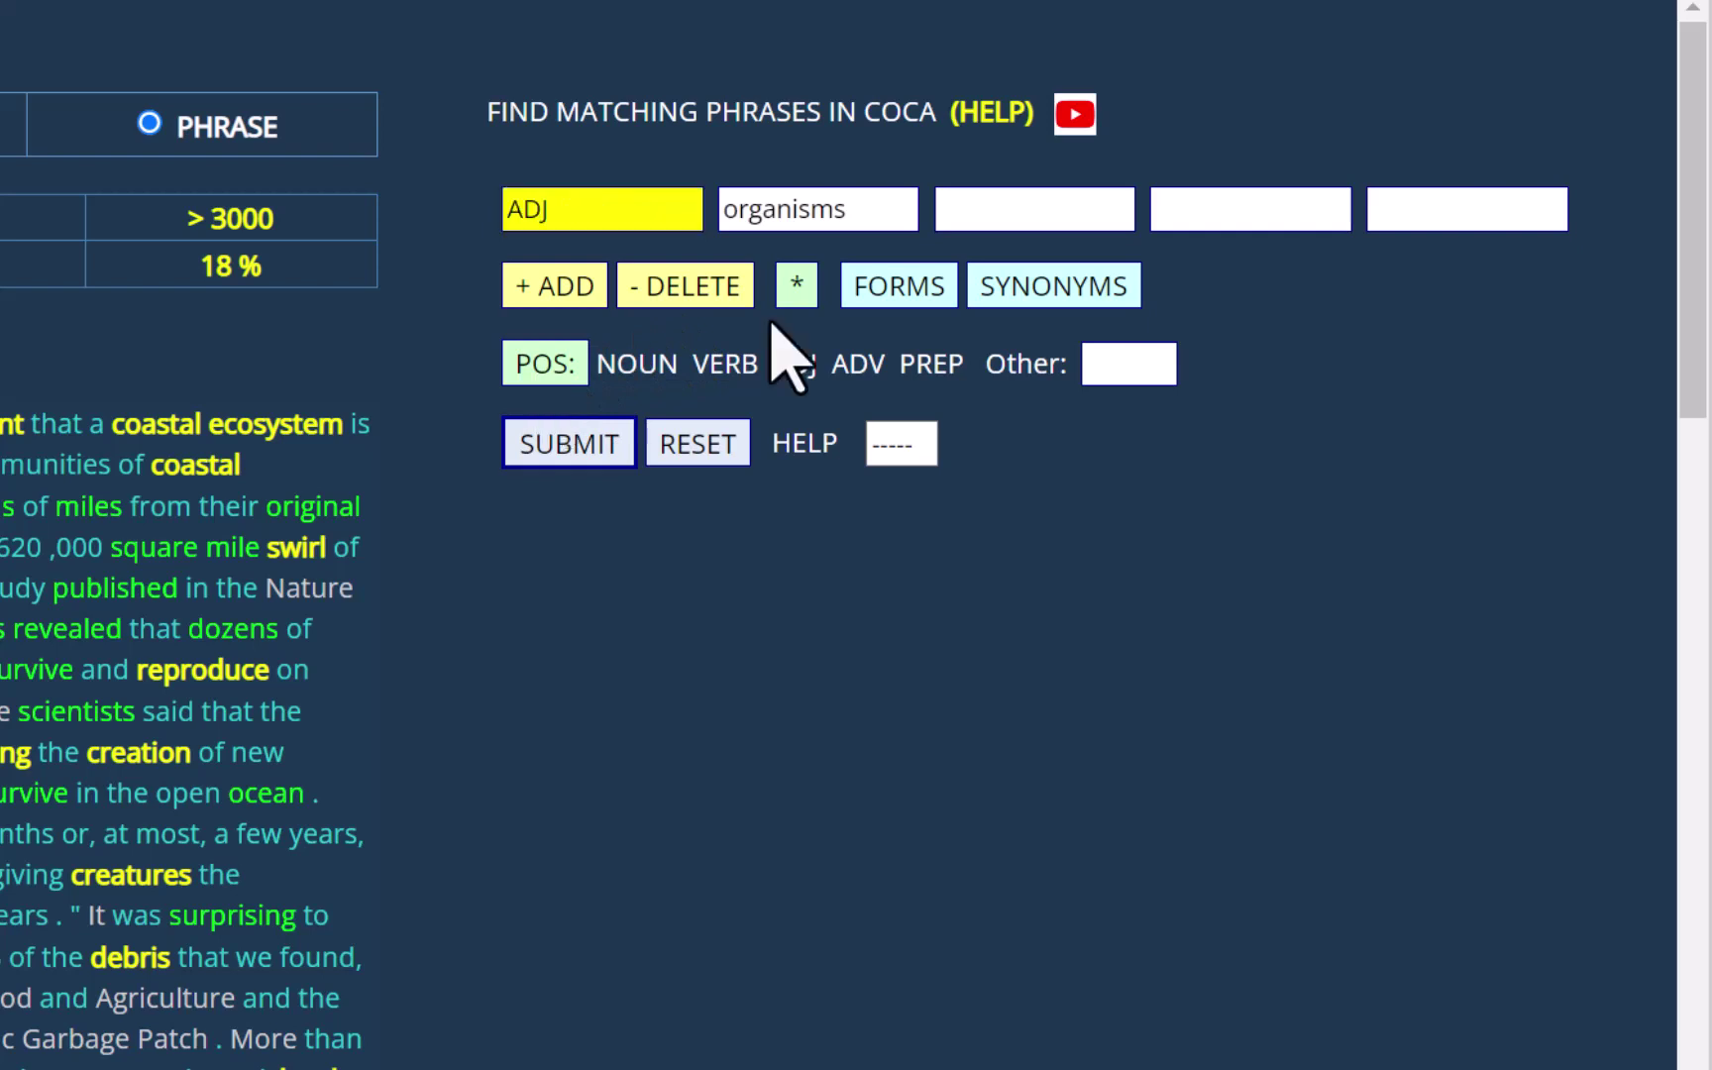
click(852, 210)
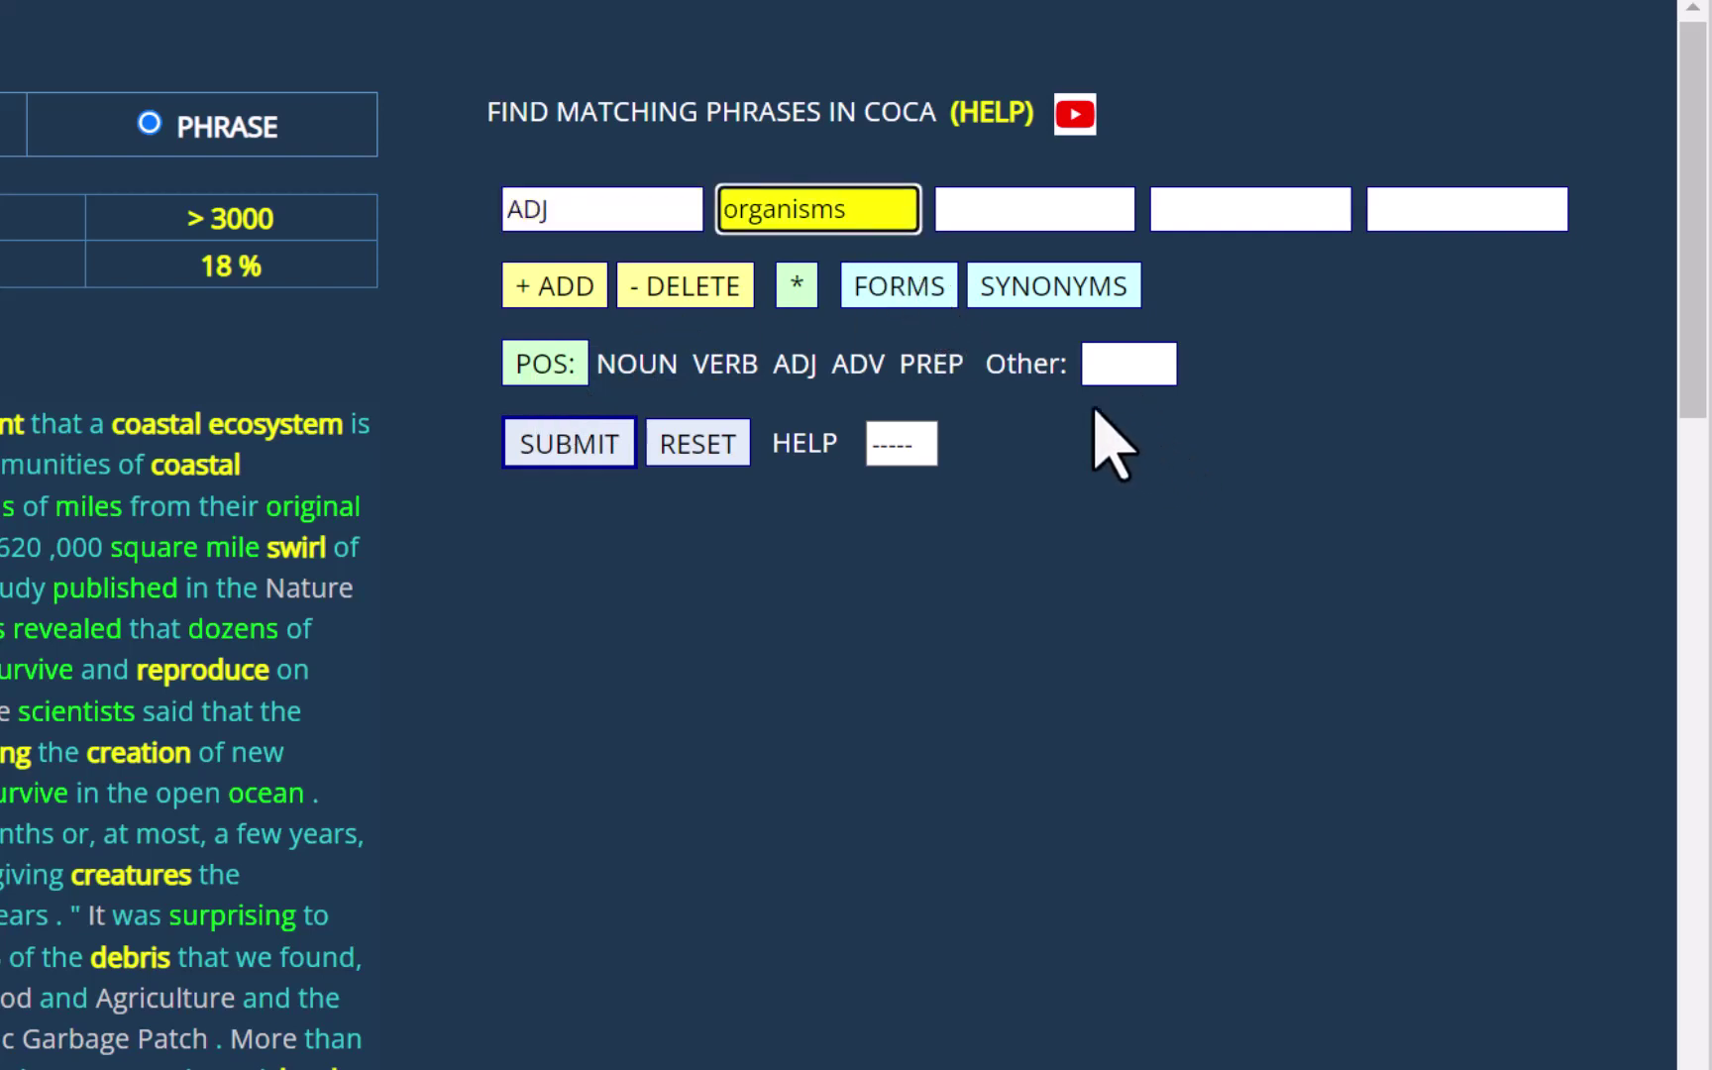
click(897, 295)
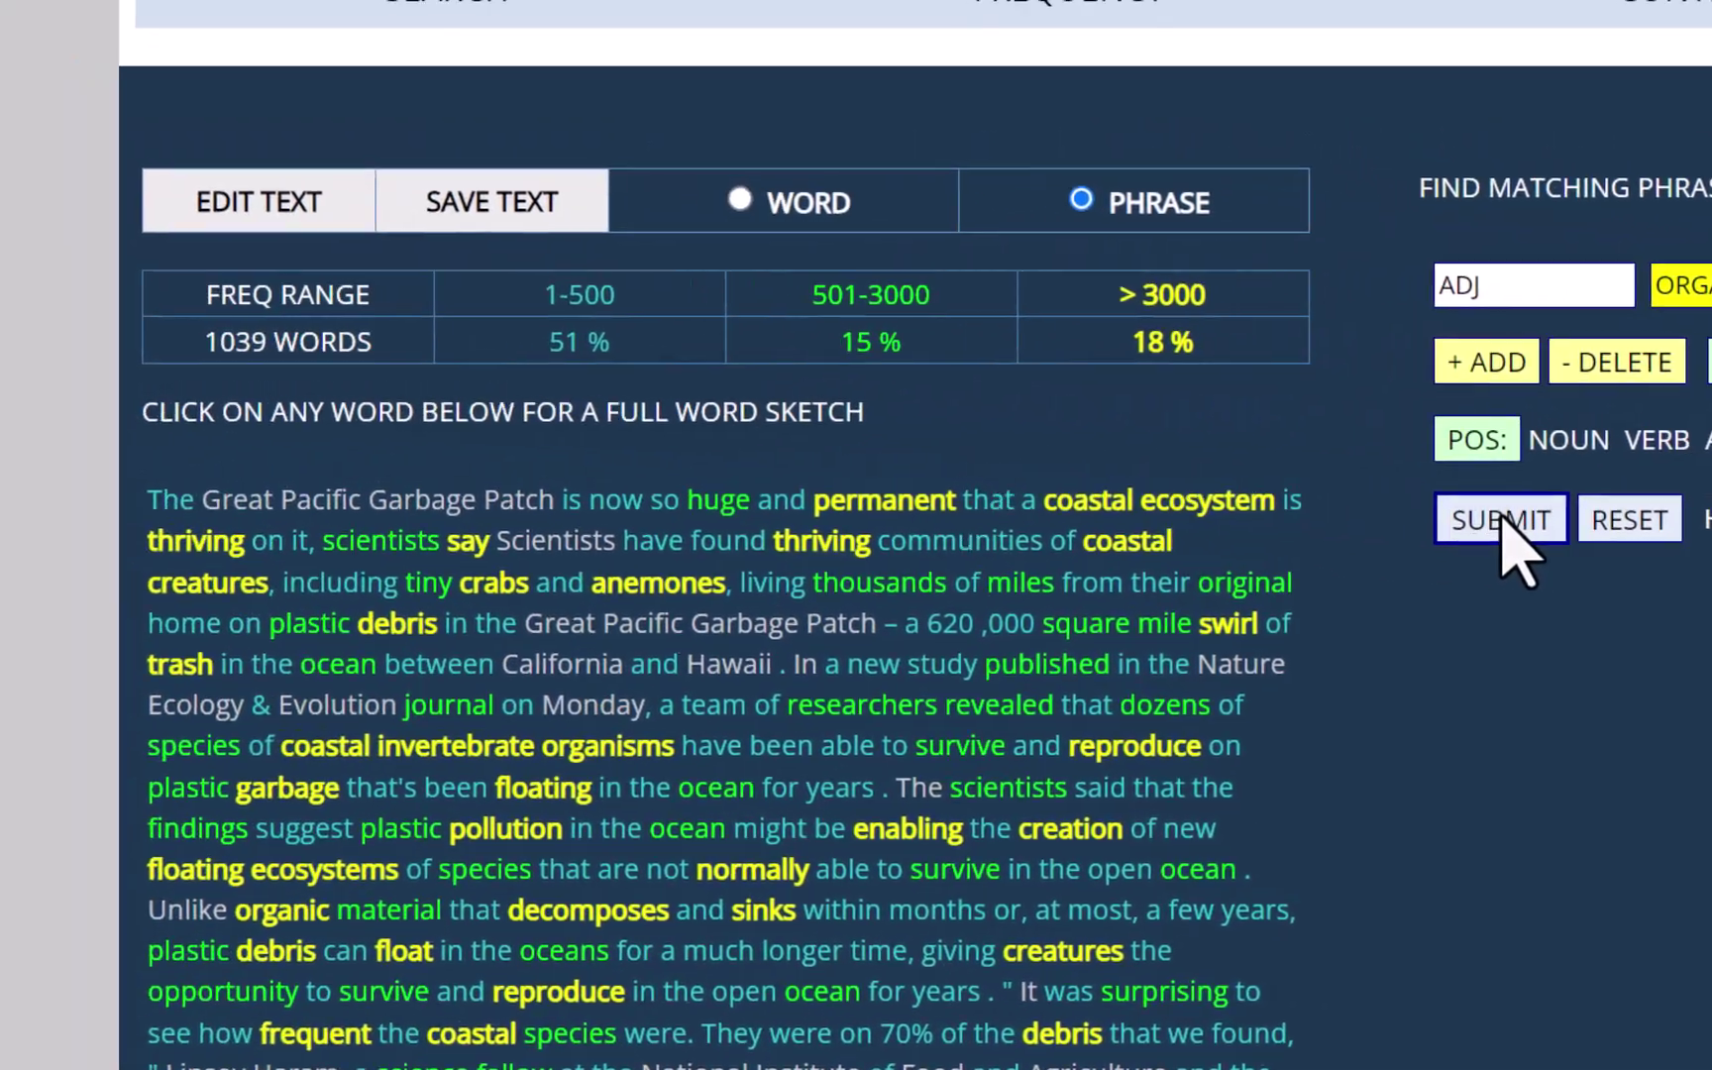
click(571, 442)
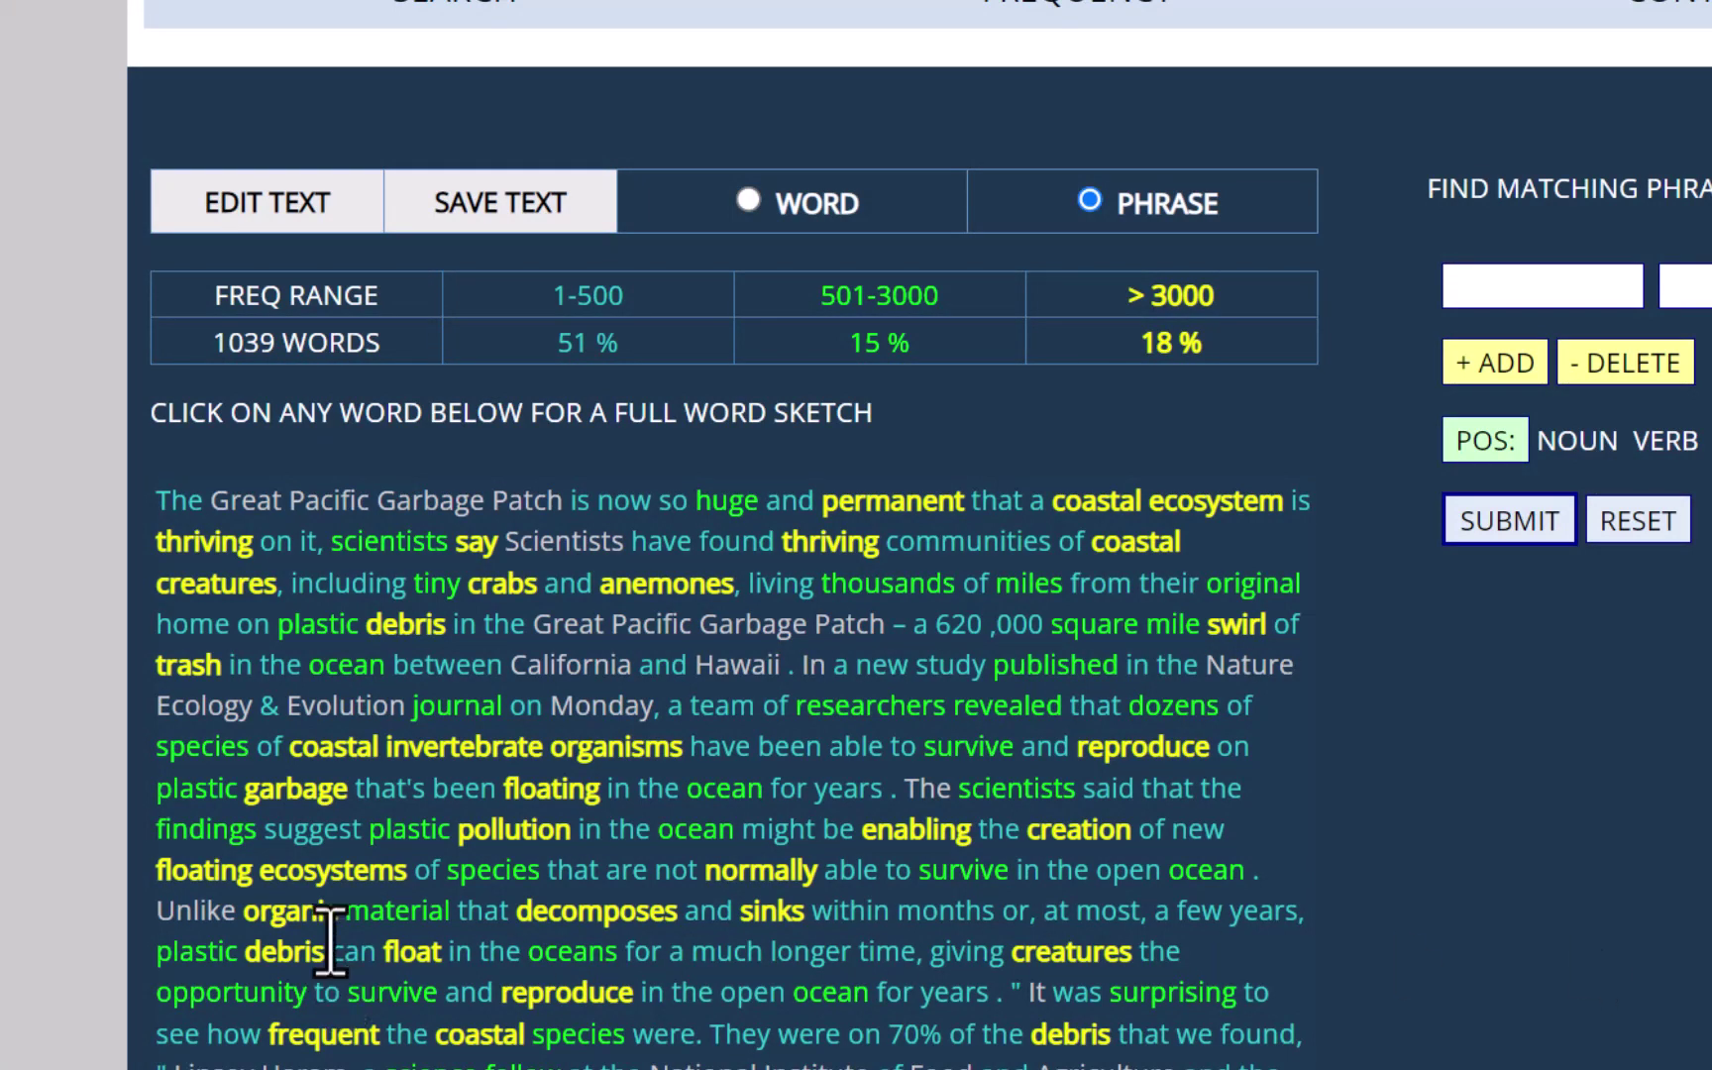
Search 'organic =MATERIAL', matching 'organic' followed by material or its synonyms
click(297, 913)
click(397, 910)
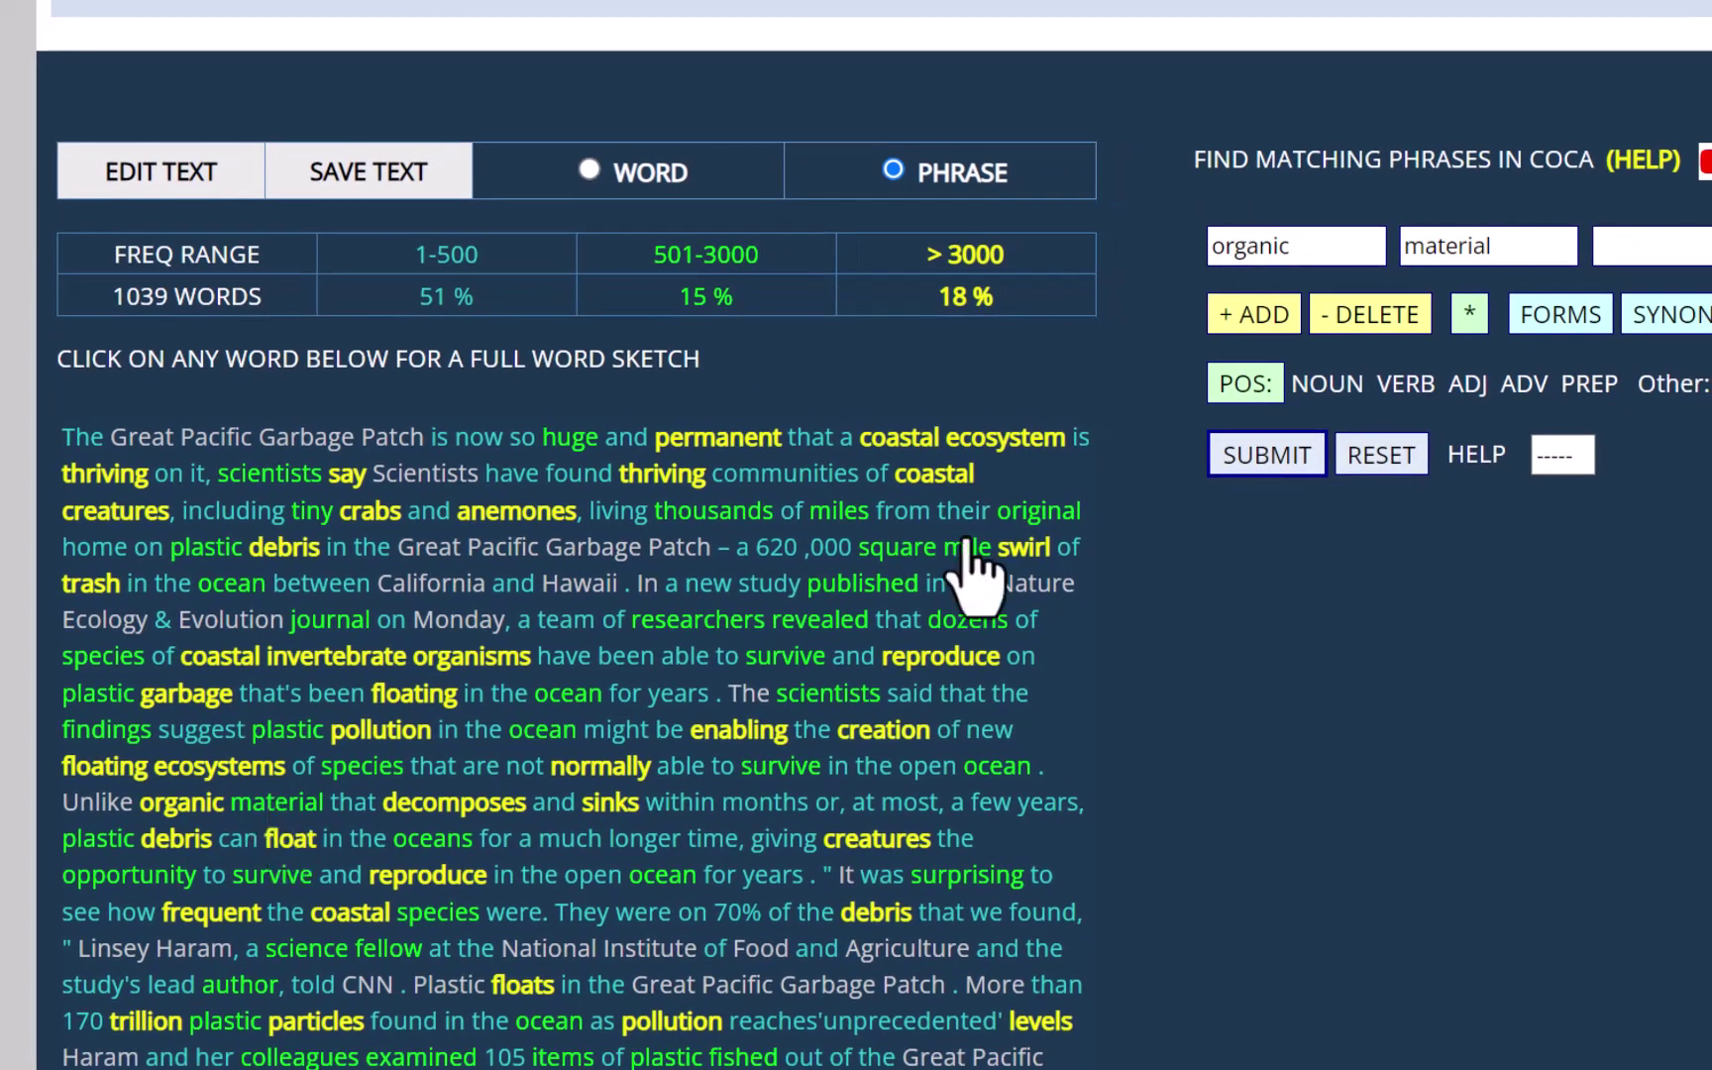
click(1535, 247)
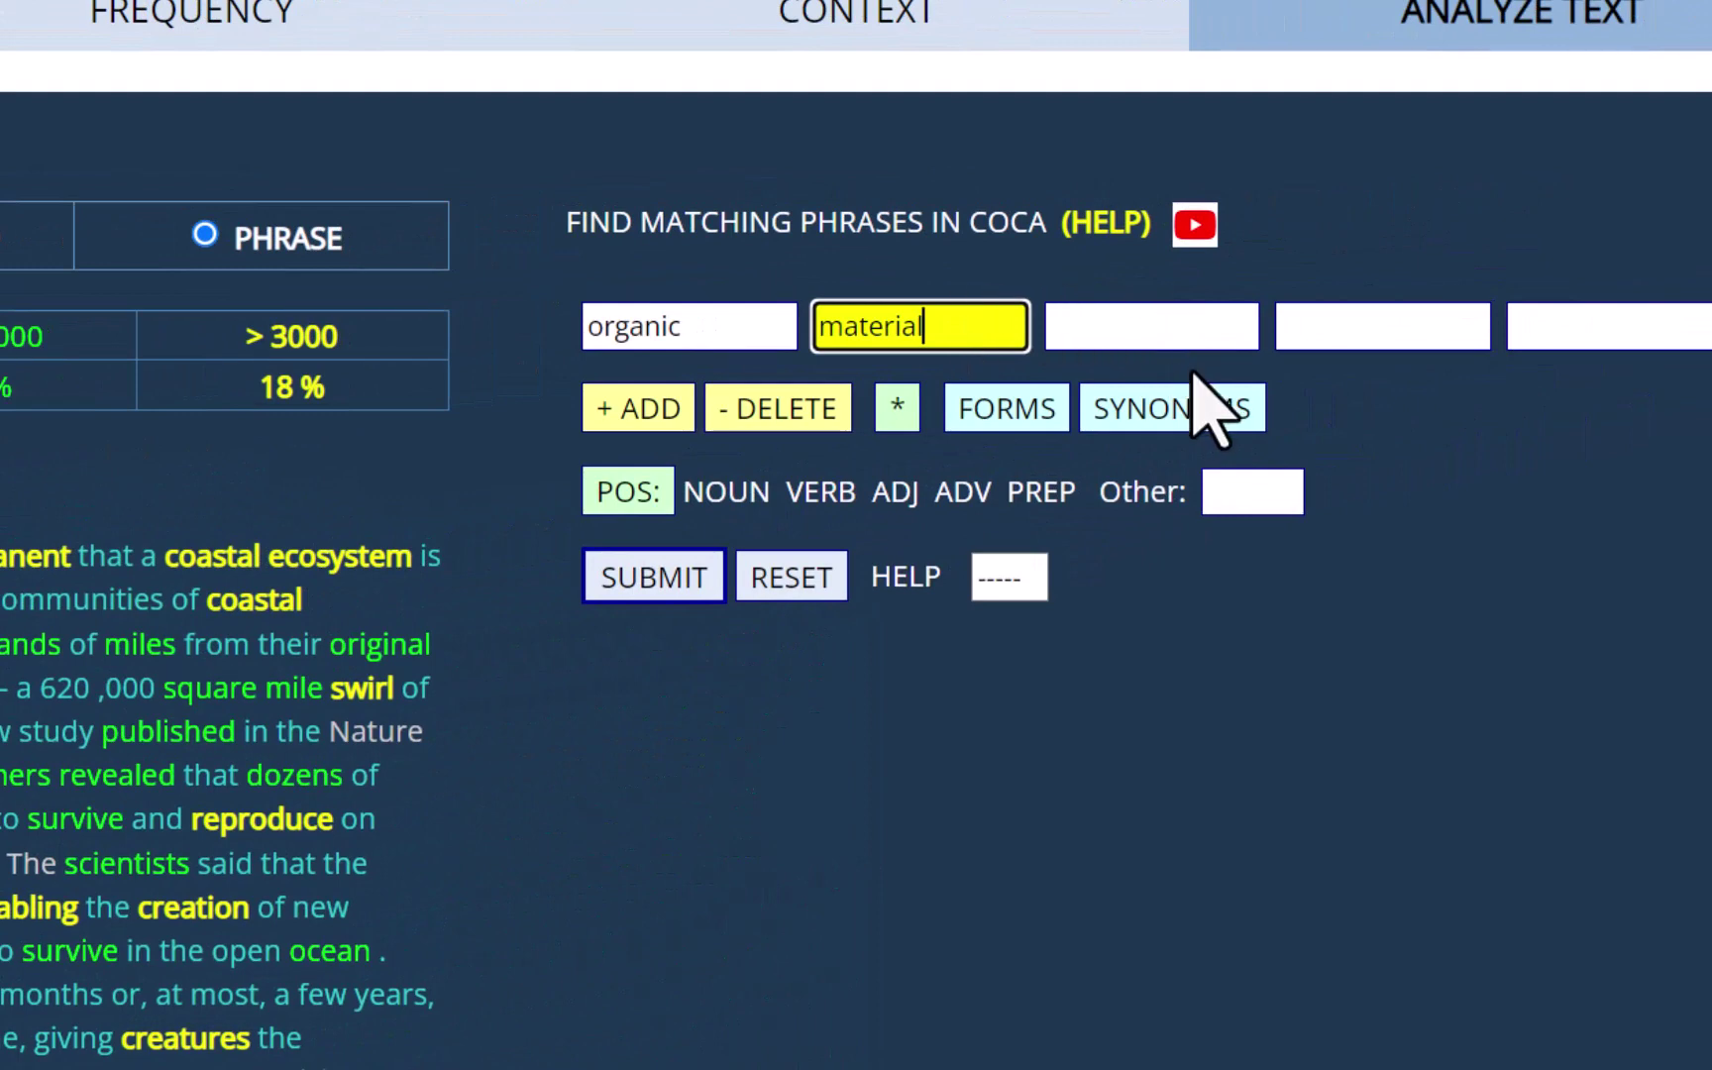
click(1128, 423)
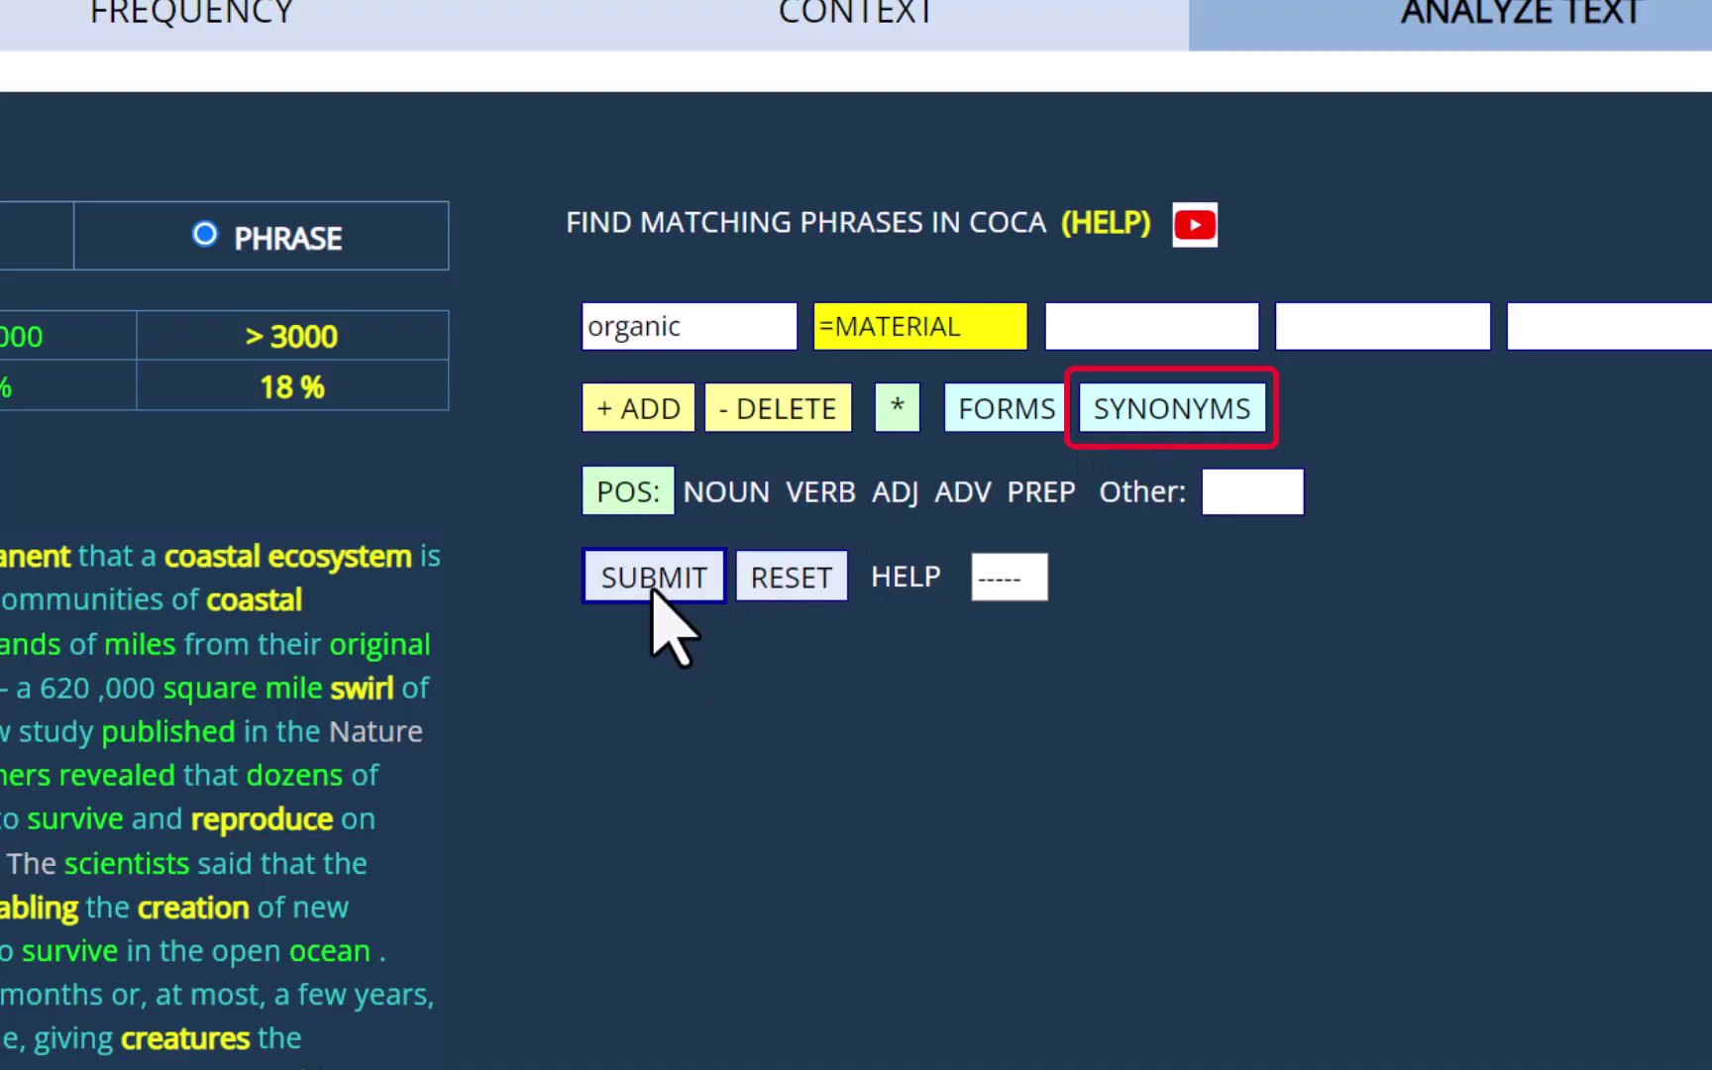
click(661, 583)
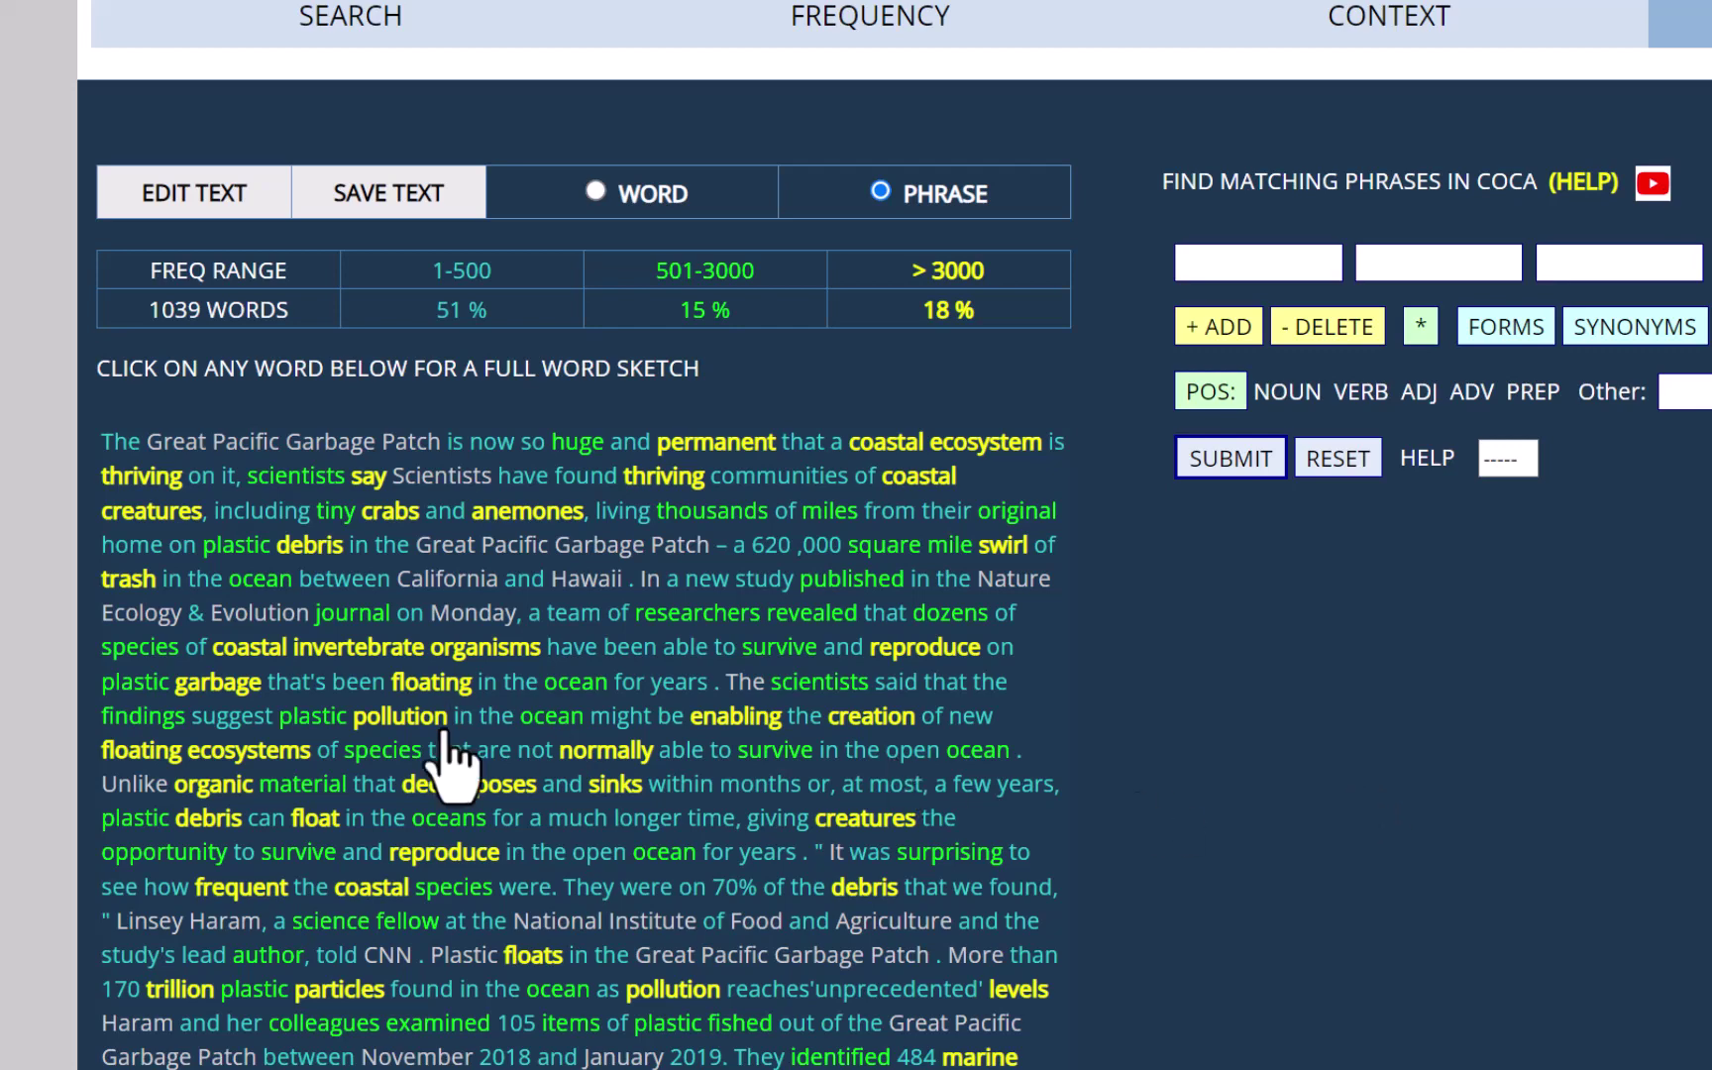
Search 'plastic =DEBRIS', matching 'plastic' followed by debris or its synonyms
click(242, 551)
click(317, 547)
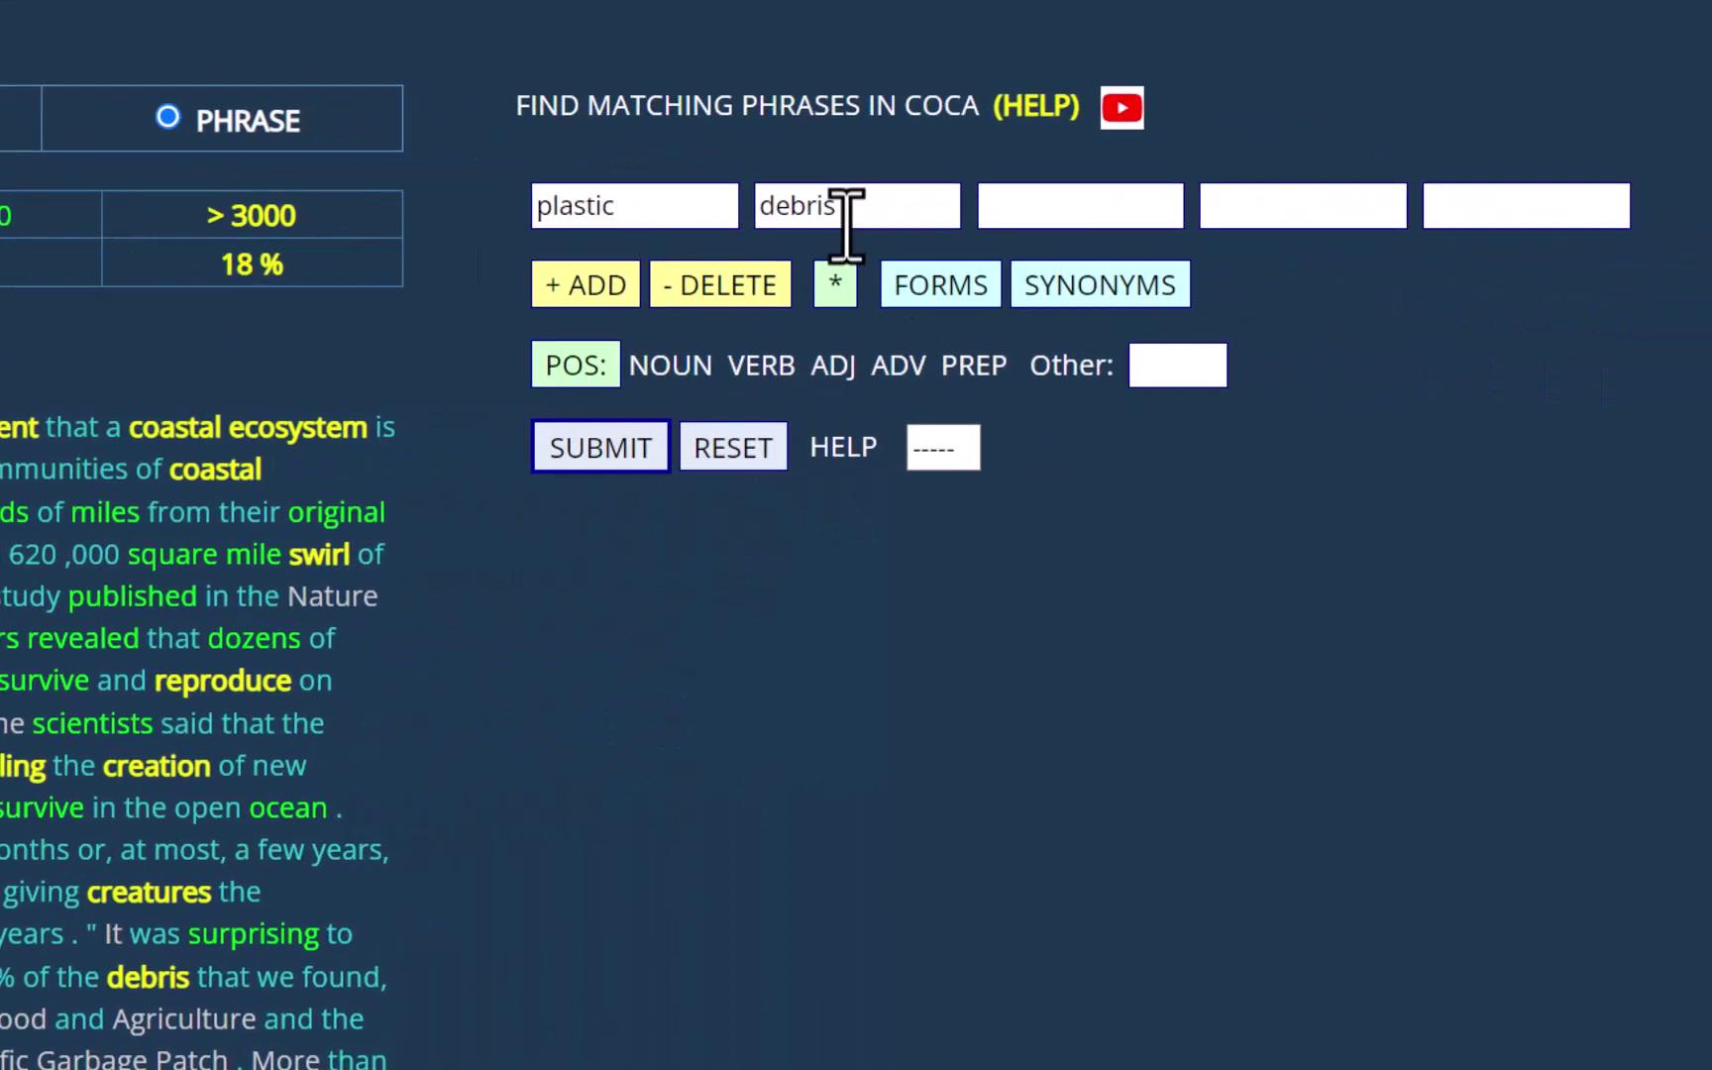
click(861, 210)
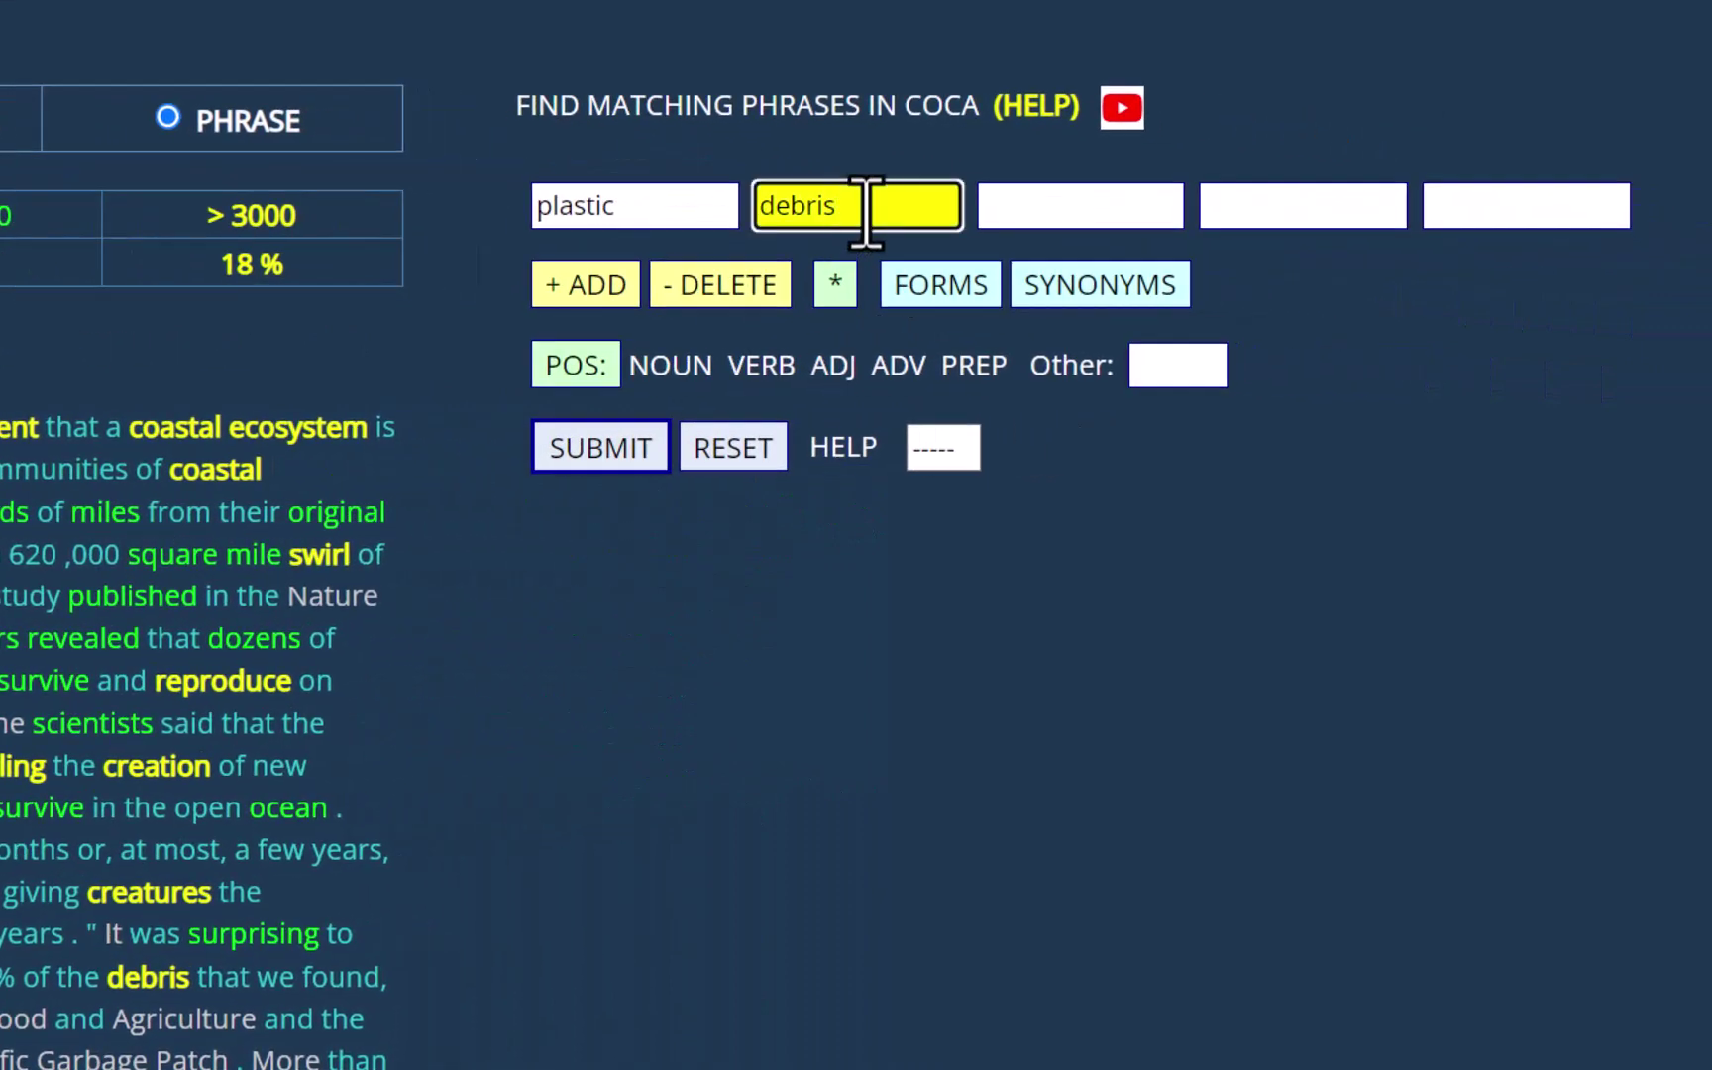
click(1123, 300)
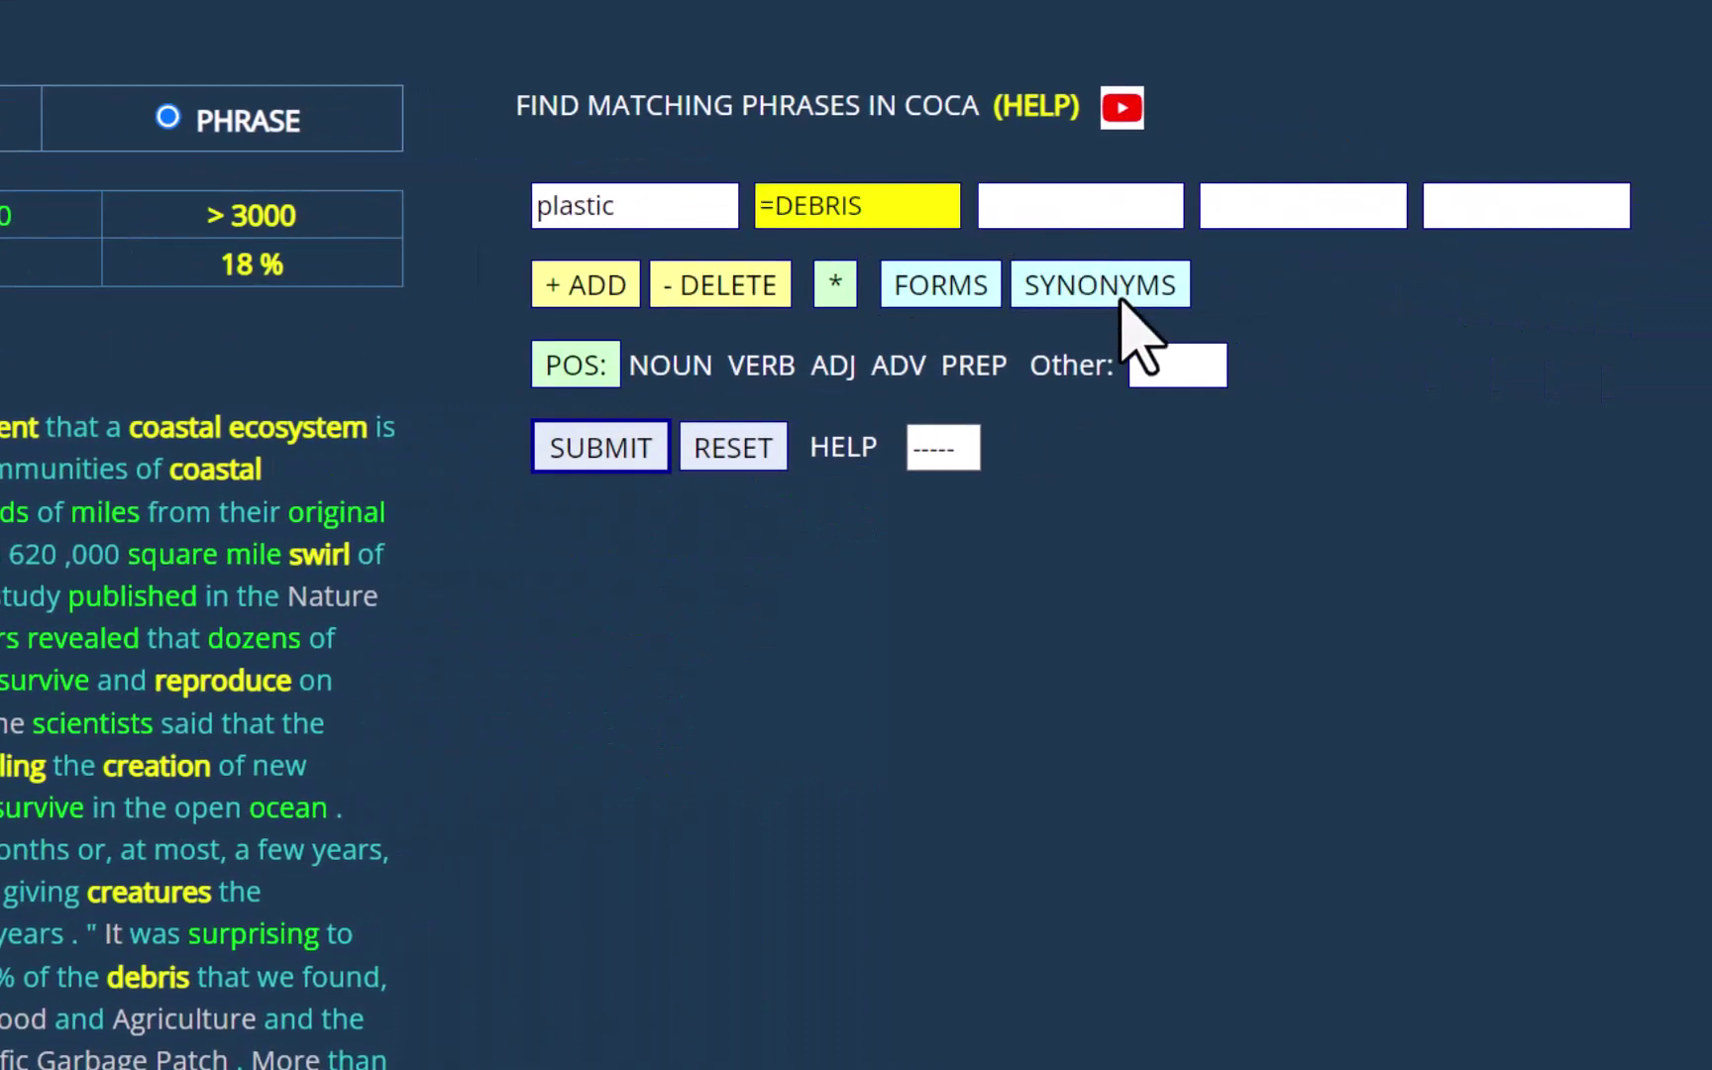
click(600, 452)
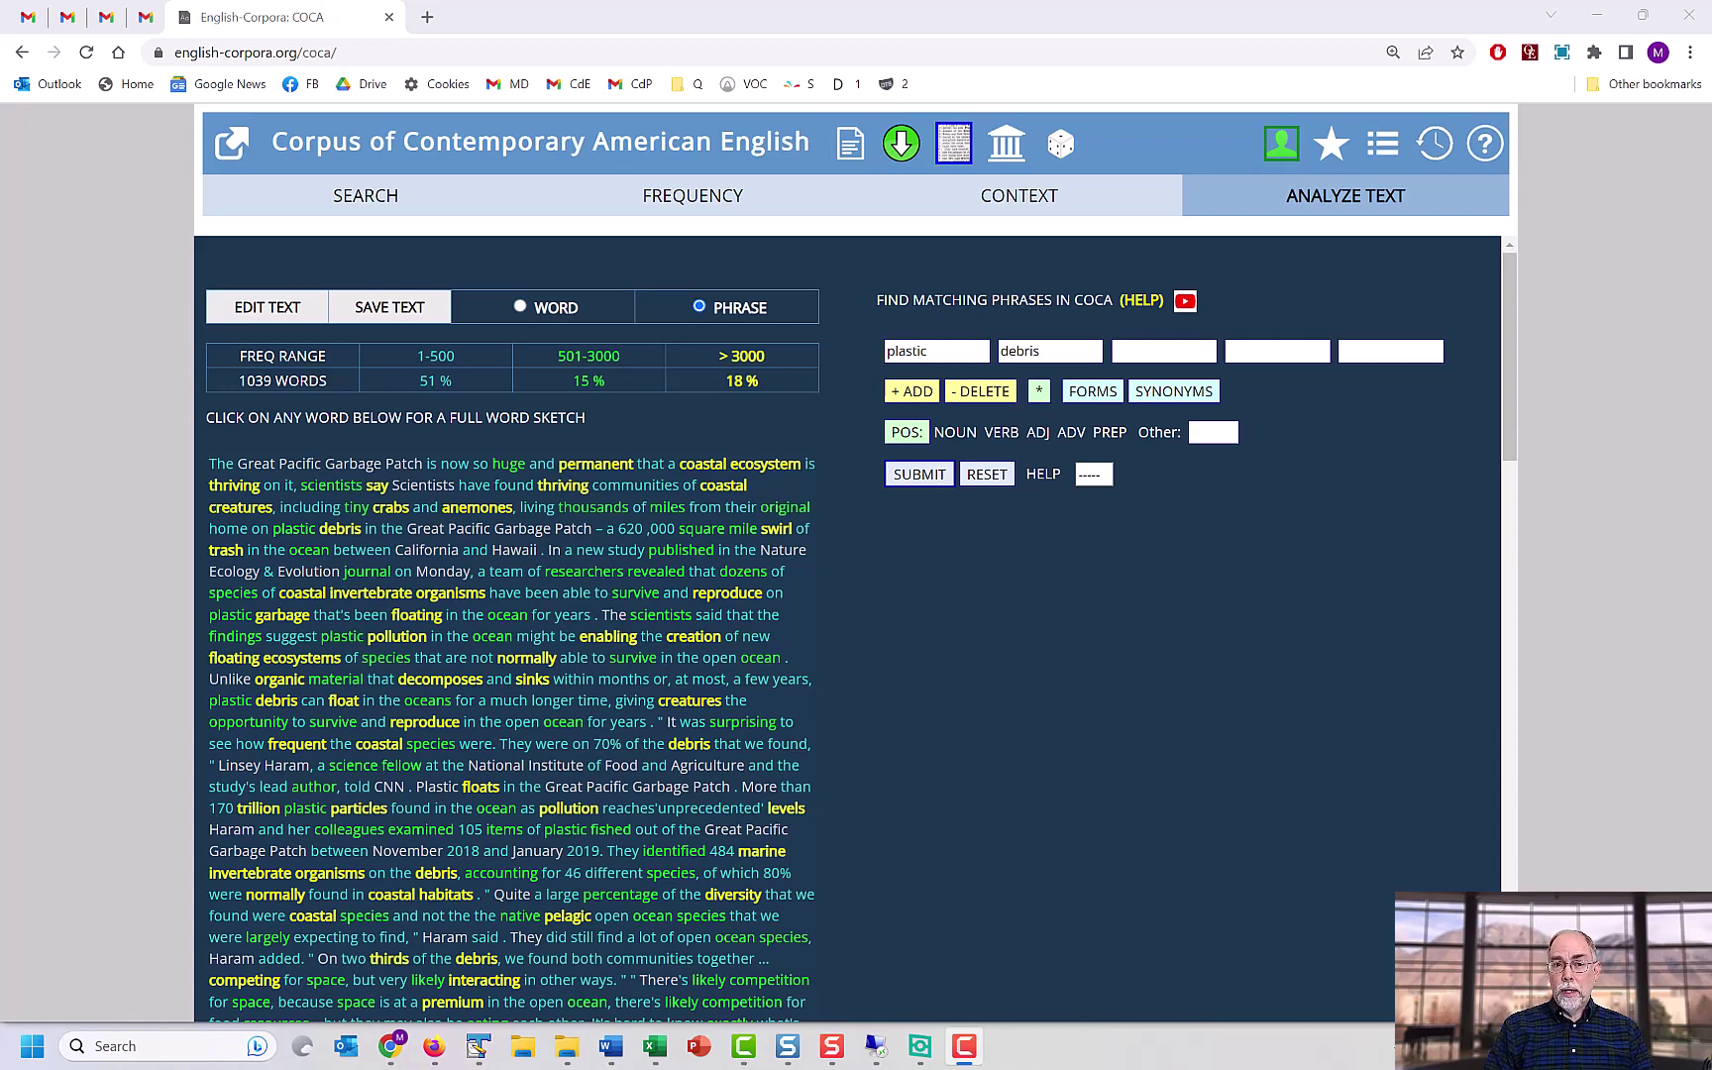
Switch to WORD mode to list the article's LOW, MID and HIGH frequency words
click(519, 306)
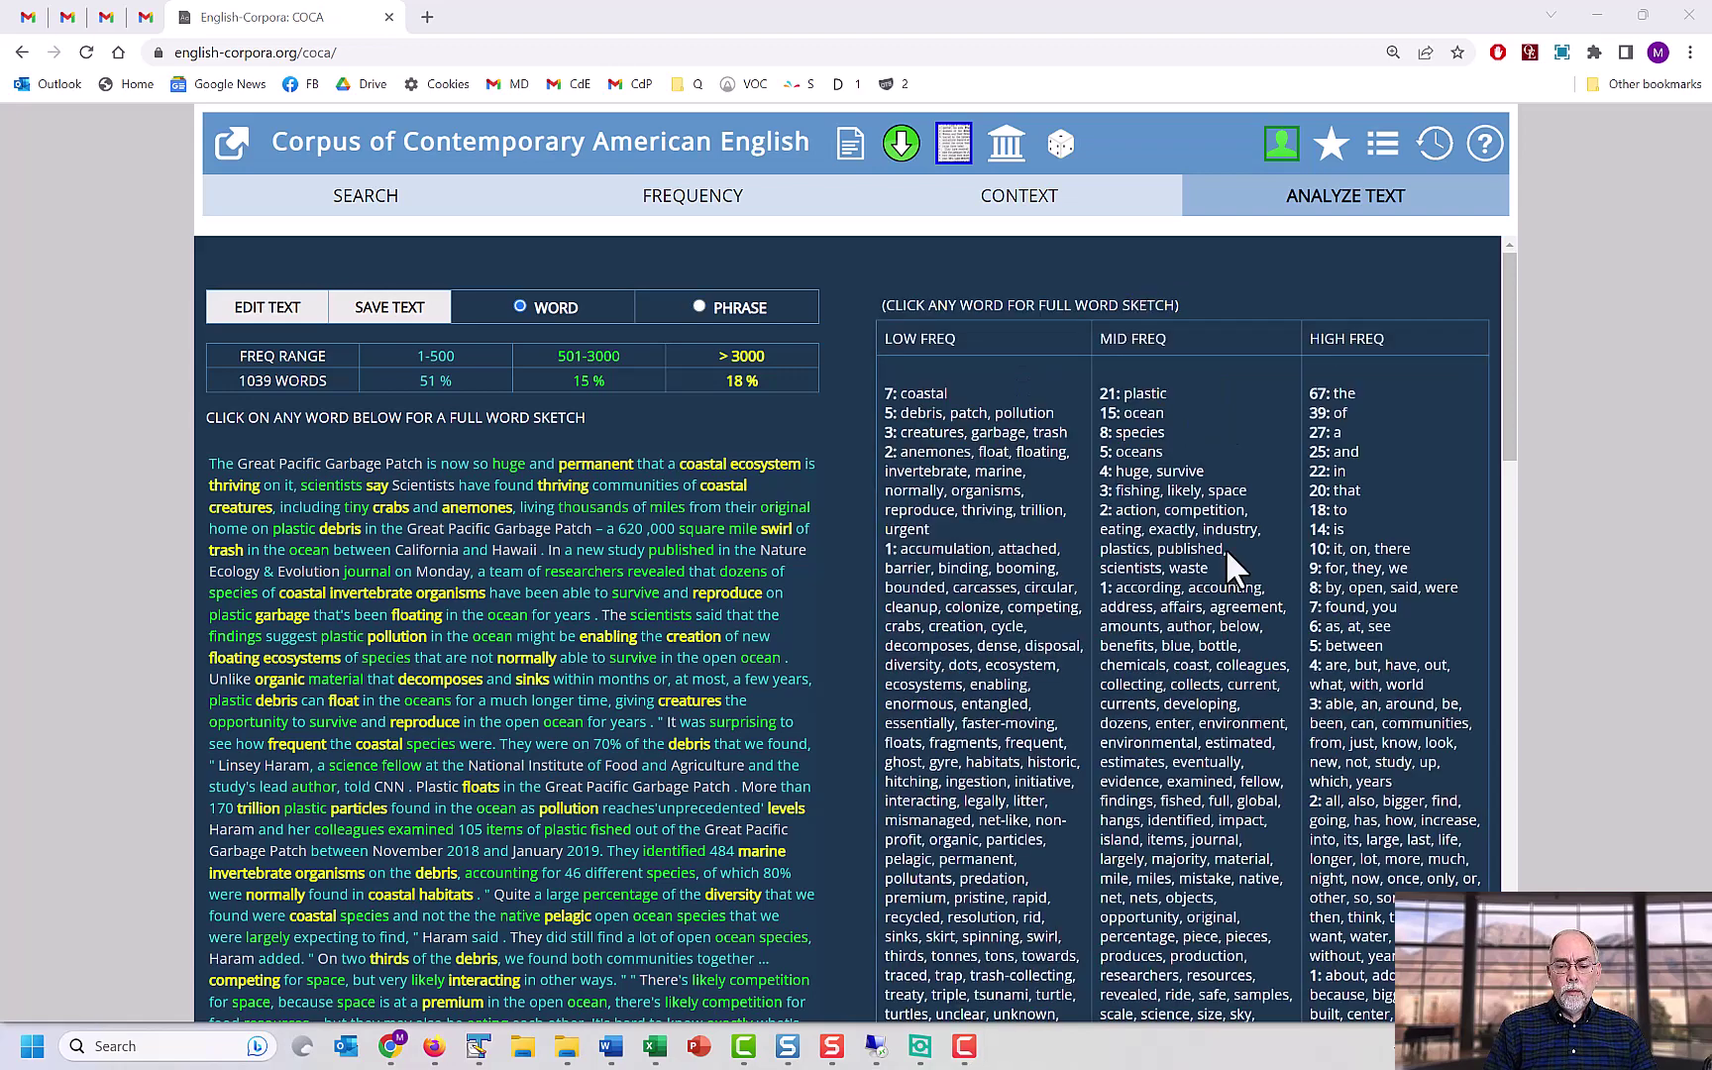